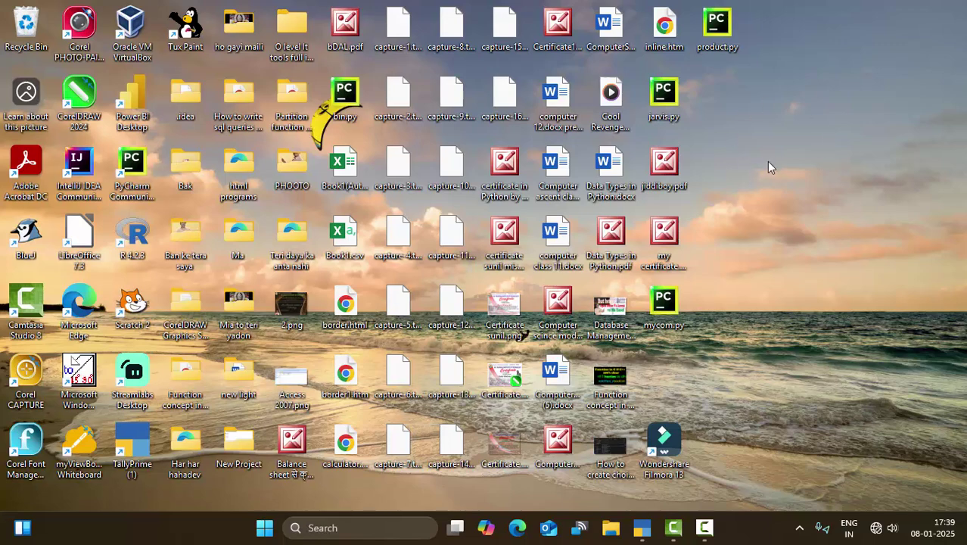
Bring the TallyPrime window to the front from the taskbar.
drag(664, 98, 190, 191)
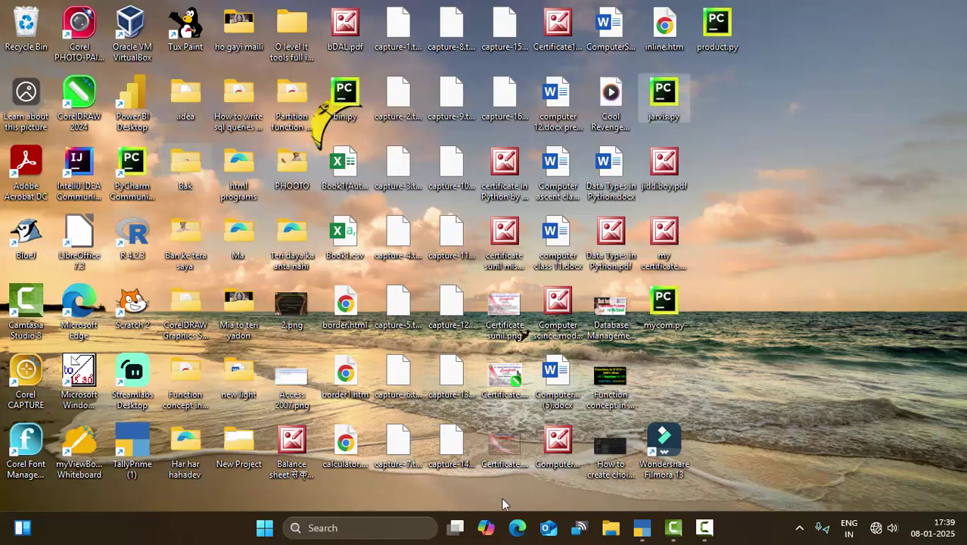
click(642, 528)
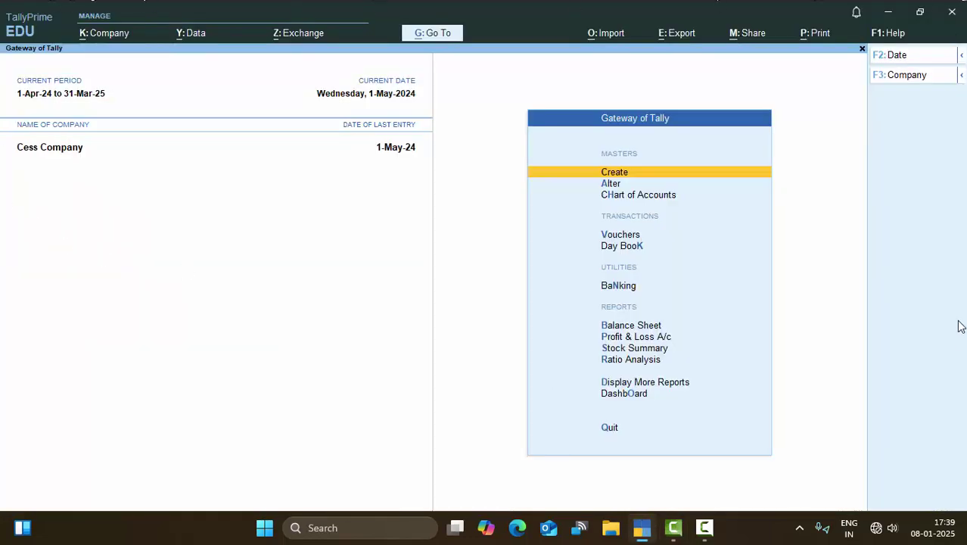
Choose Create Company from the F3 List of Companies.
click(900, 79)
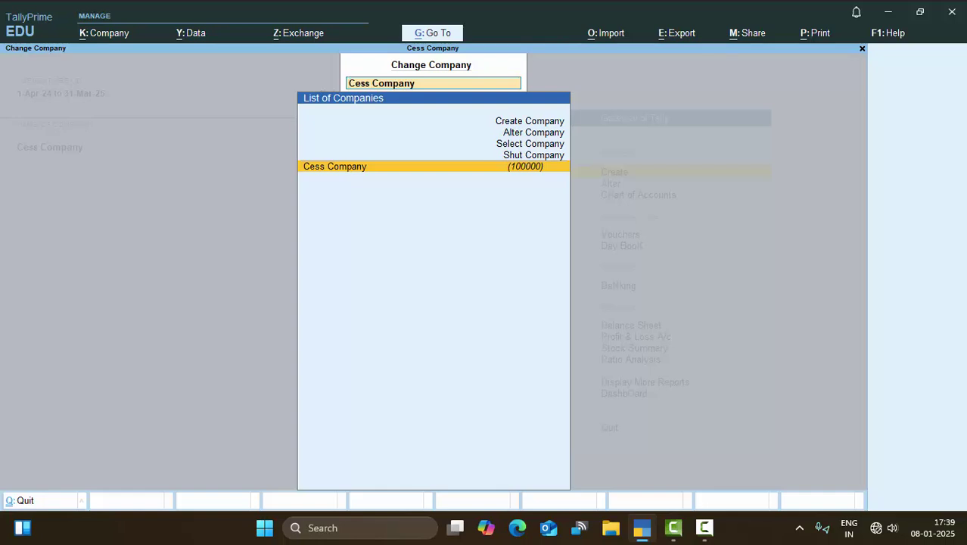
key(Up)
key(Up)
key(Up)
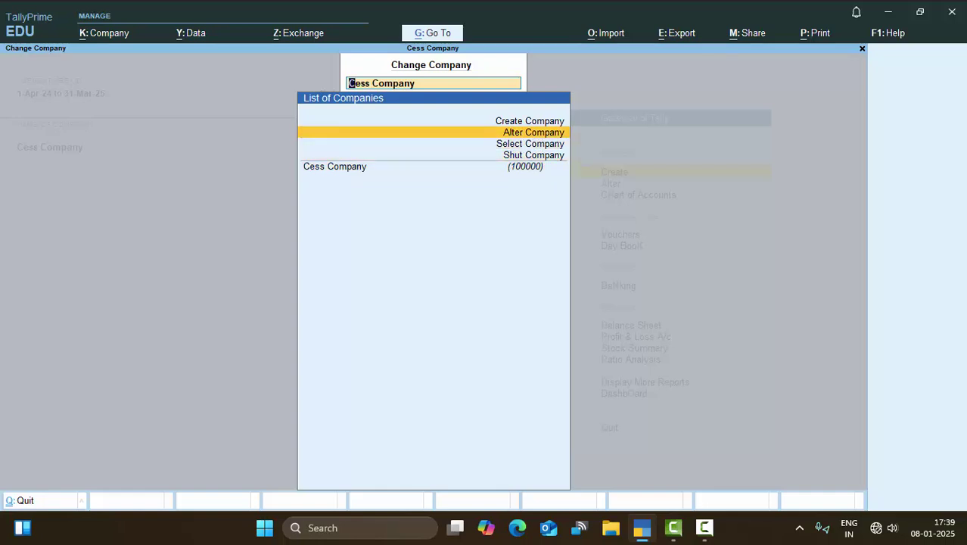
key(Up)
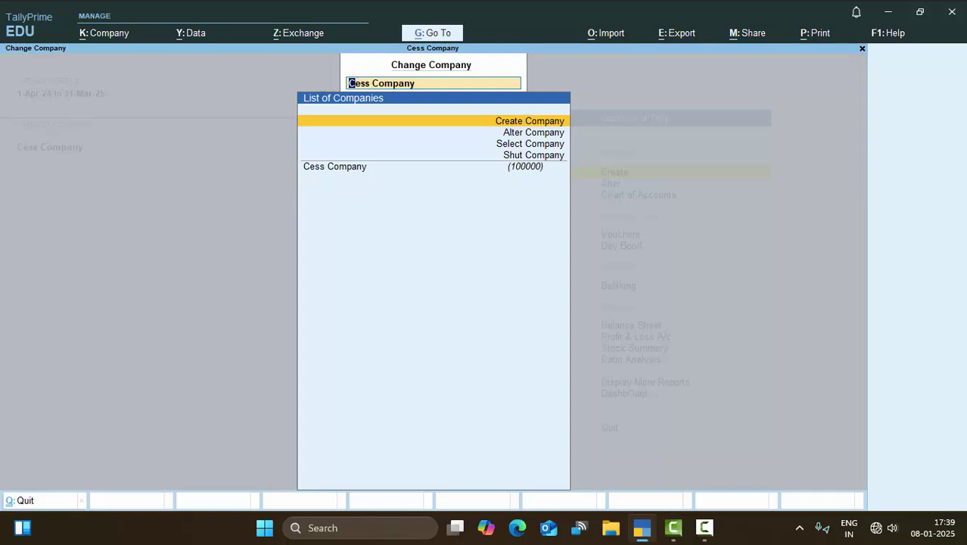
key(Return)
Enter 'PF Calculation' as company and mailing name, add the address, and select Uttar Pradesh.
text(P)
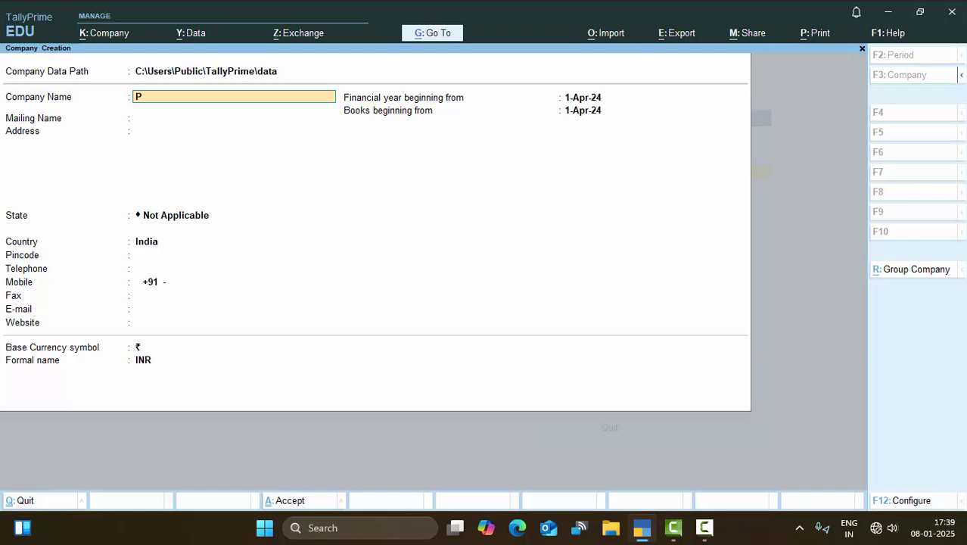
text(f)
text(F)
text( Cal)
text(cula)
text(tion)
key(Return)
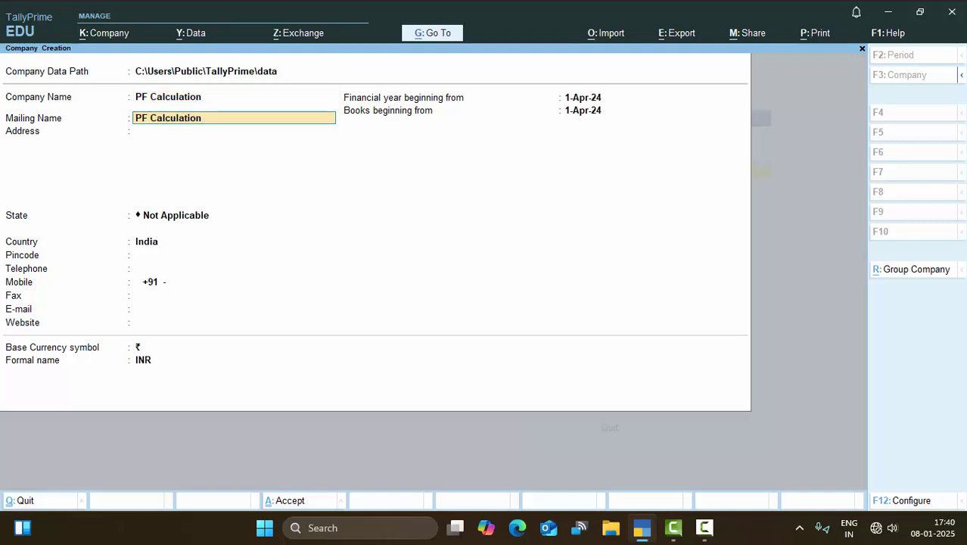
key(Return)
text(Ne)
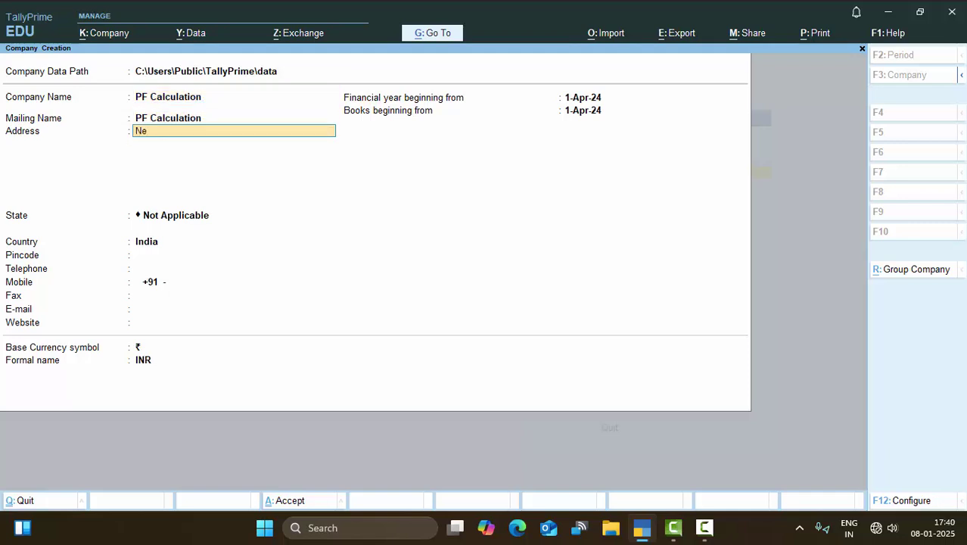
text(w colony Deoria)
key(Return)
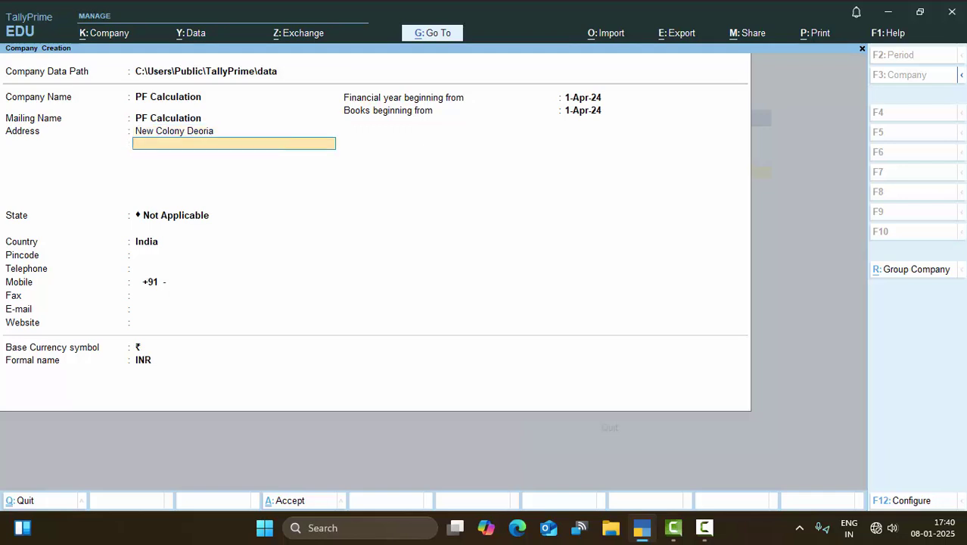
key(Return)
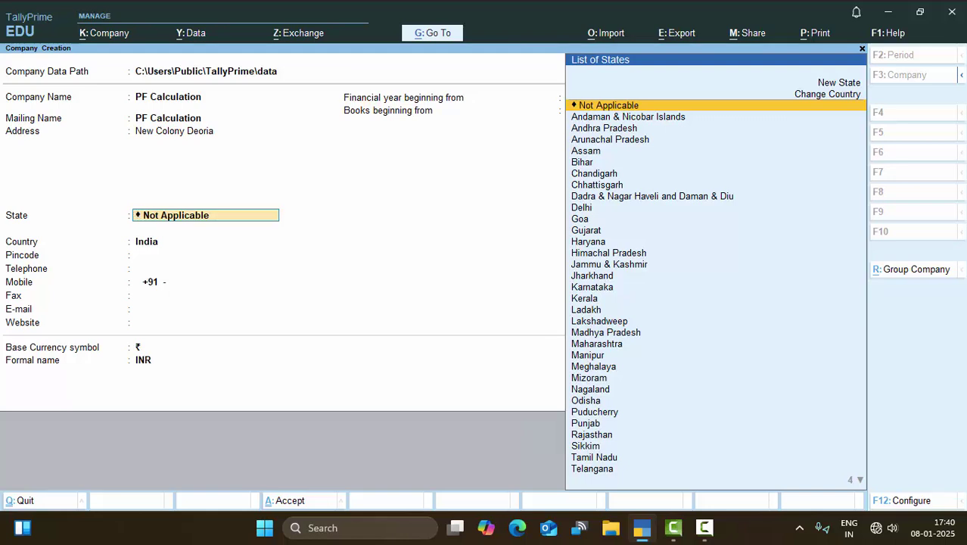
text(U)
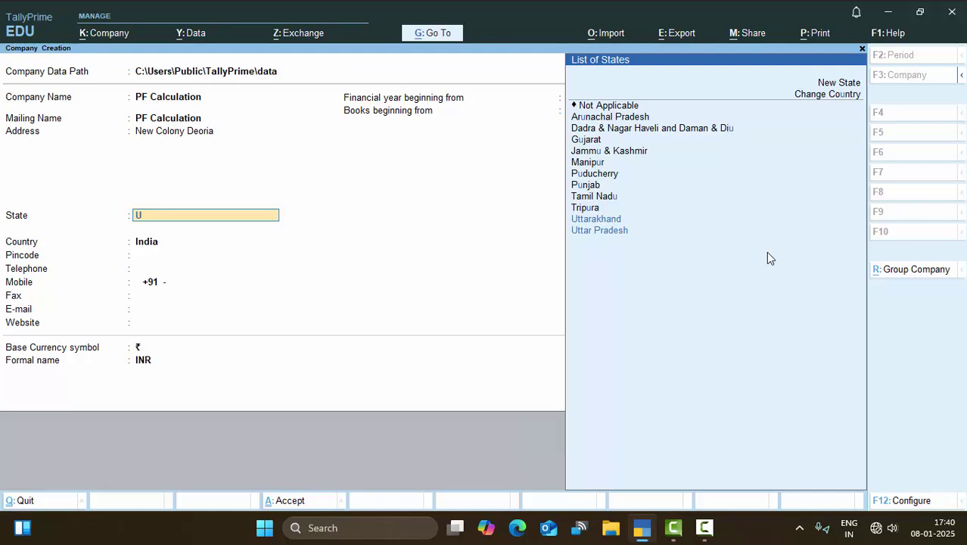
key(Down)
key(Down)
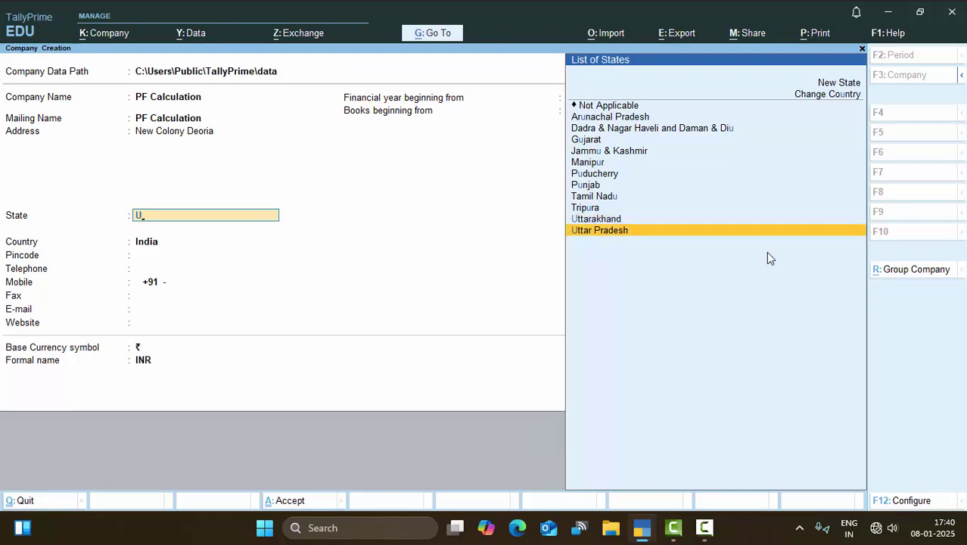
key(Return)
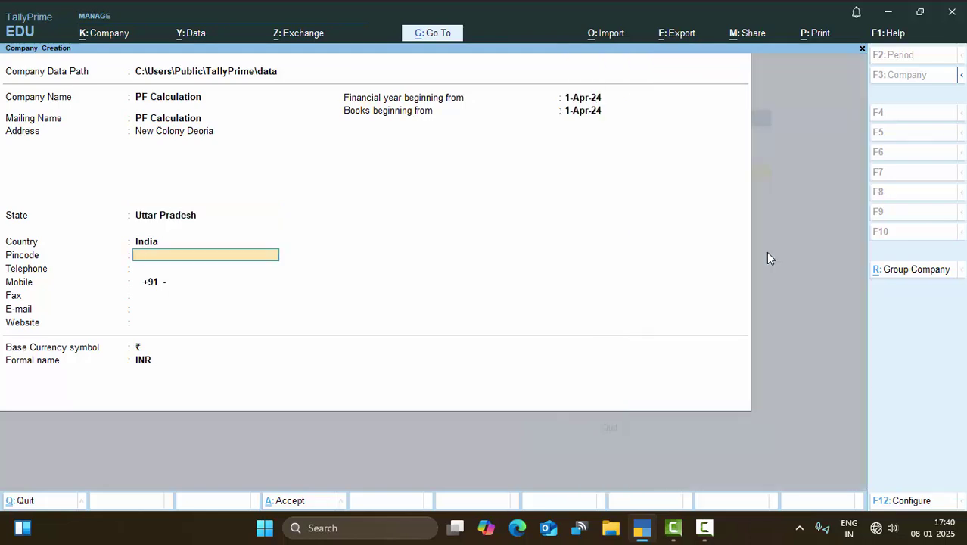
Enter the pincode, keep 1-Apr-24 as the year and books start, and accept the company.
text(274001)
key(Return)
key(Return)
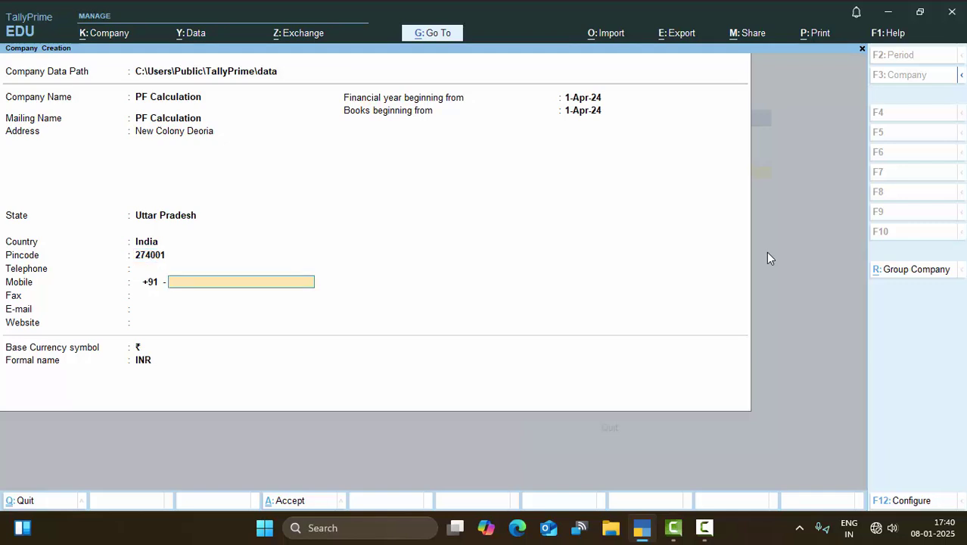
key(Return)
key(Return)
key(Return)
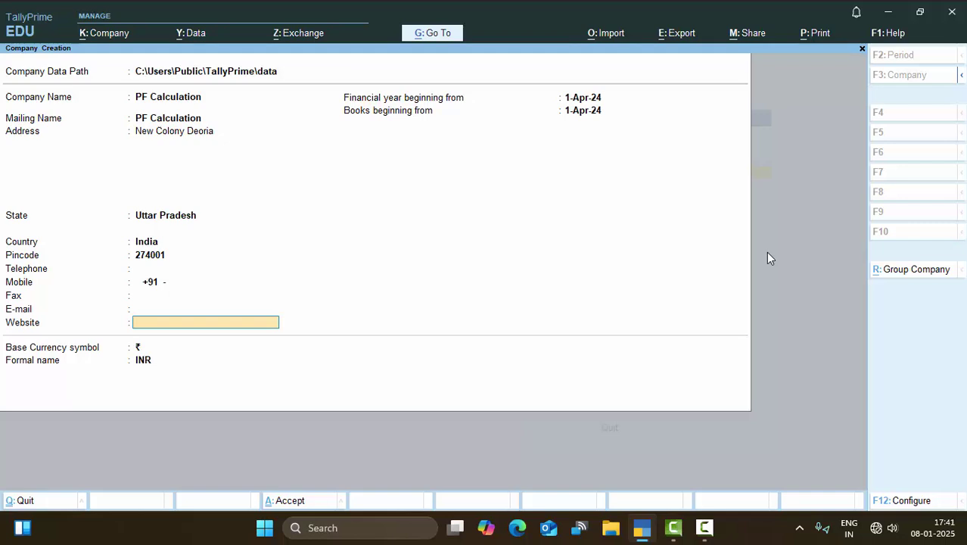
key(Return)
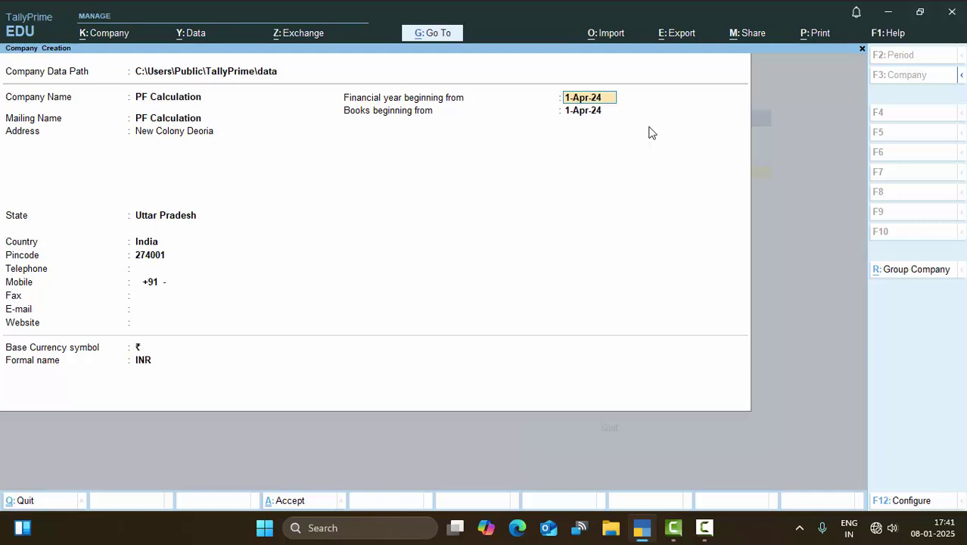
key(Return)
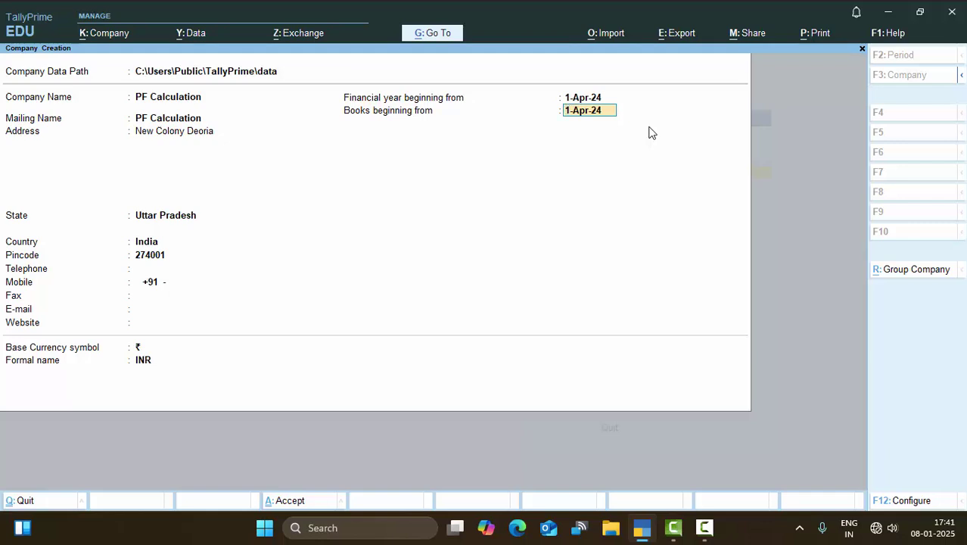
key(Return)
key(Return)
key(Return)
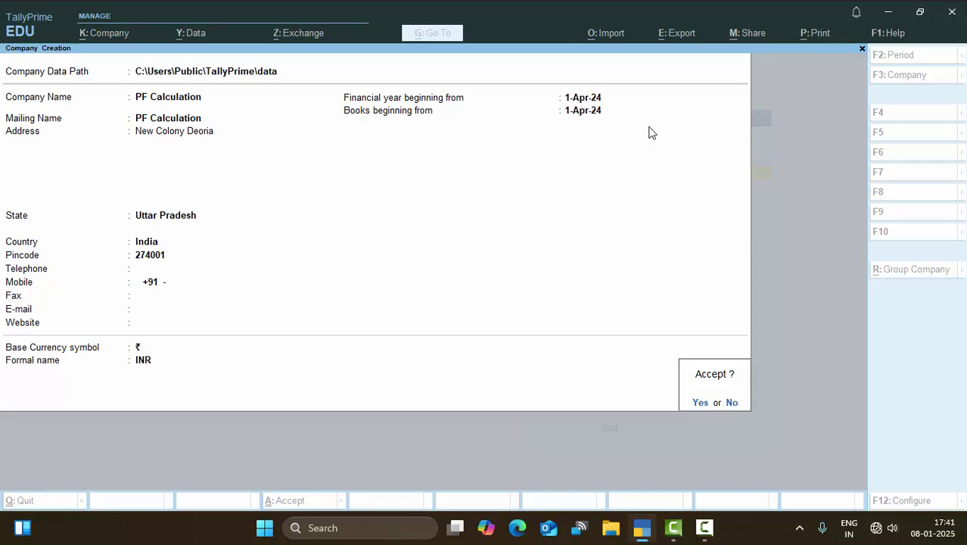
key(Return)
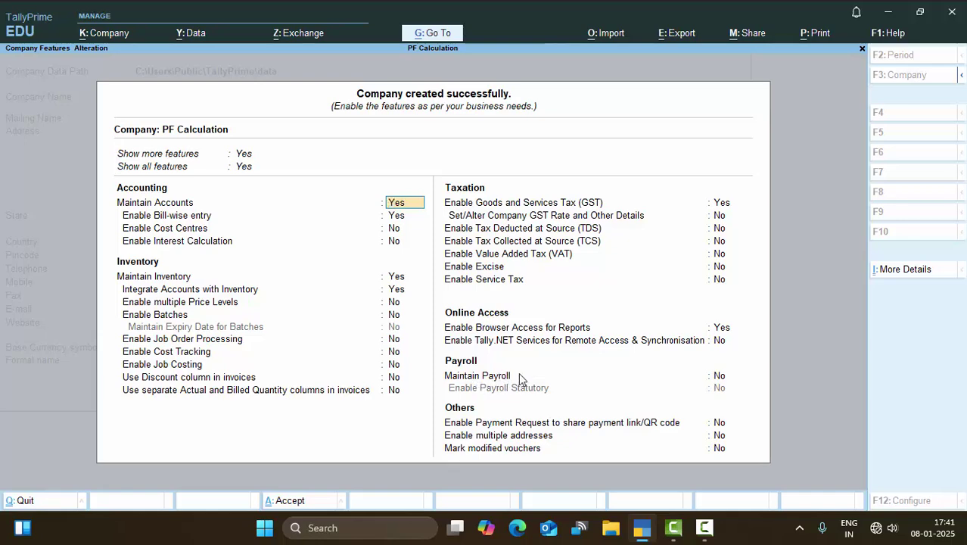
Set Maintain Payroll and Enable Payroll Statutory to Yes in Company Features.
click(720, 376)
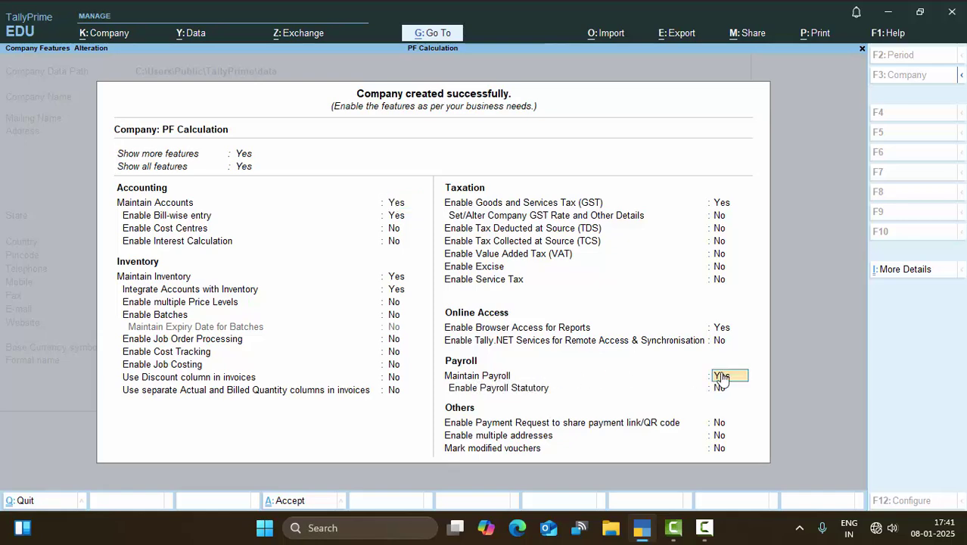
key(Return)
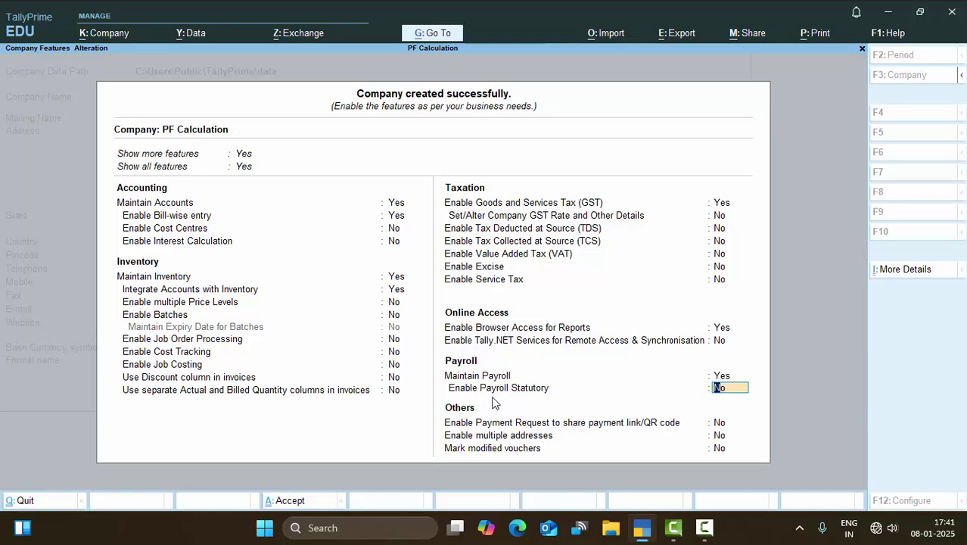
text(y)
key(Return)
Enter the PF company, account group and security codes, skip ESI and NPS, and submit a TAN.
text(77575)
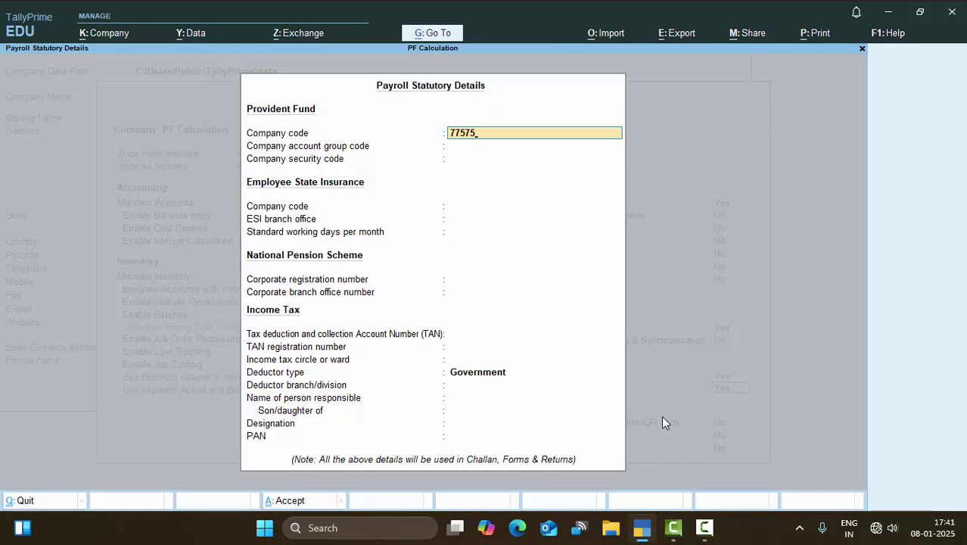
key(Return)
text(558758)
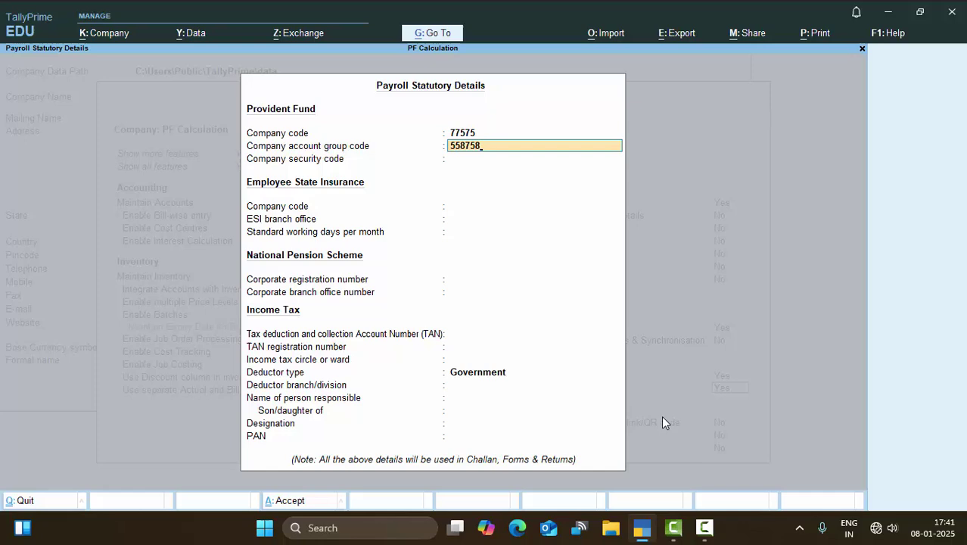
key(Return)
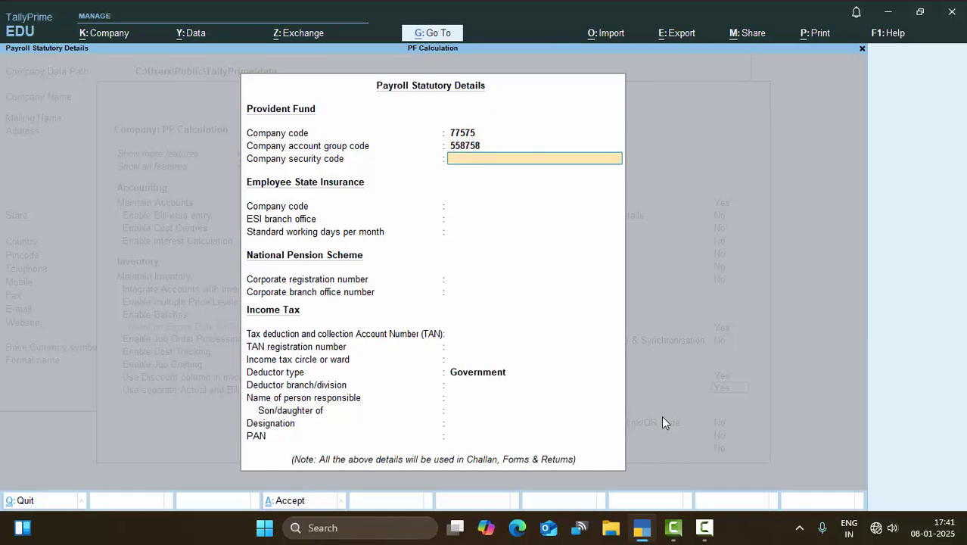
text(758758)
key(Return)
key(Return)
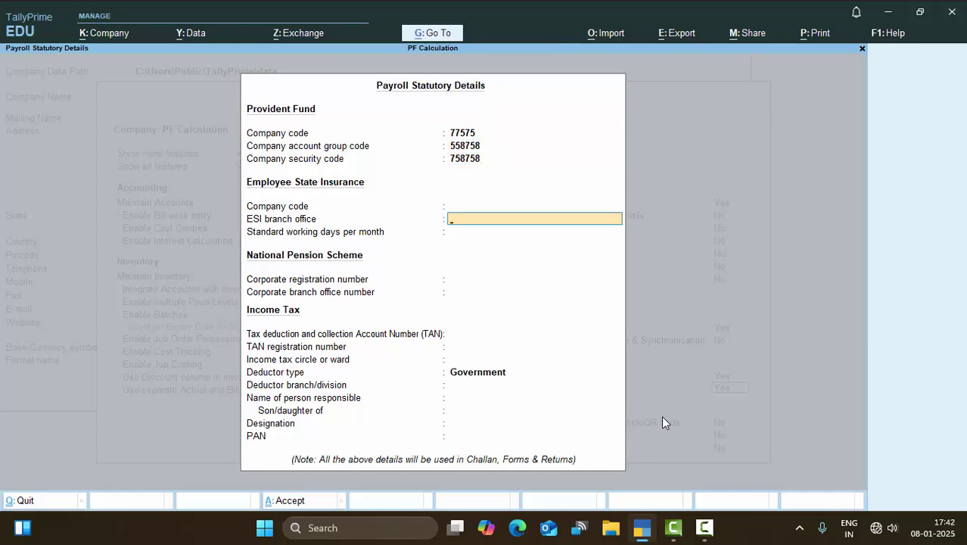
key(Return)
key(Return)
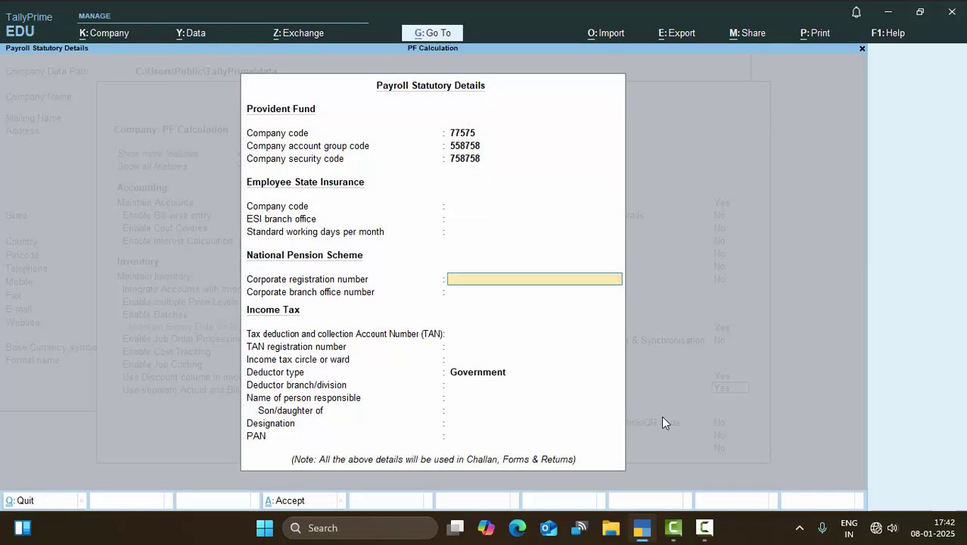
key(Return)
key(Return)
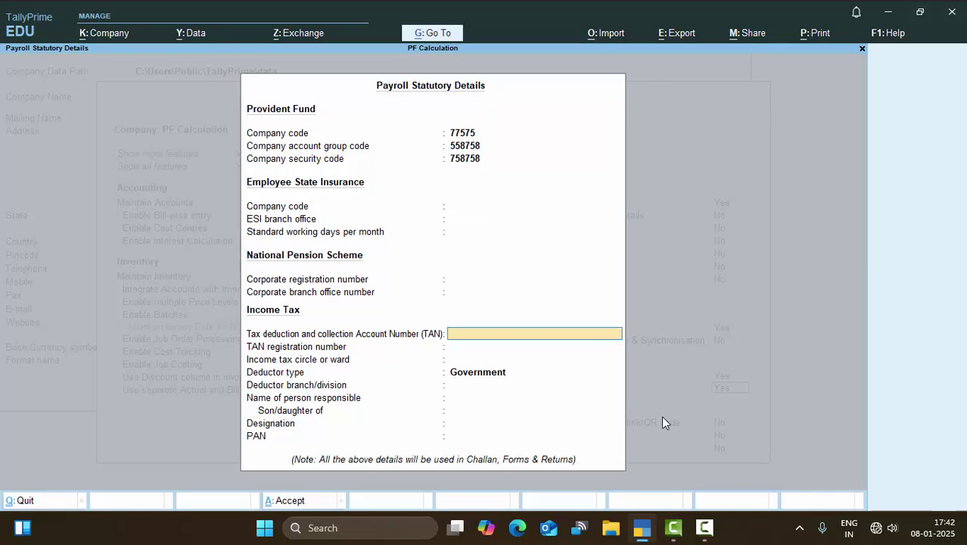
text(ANNNN7890U)
key(Return)
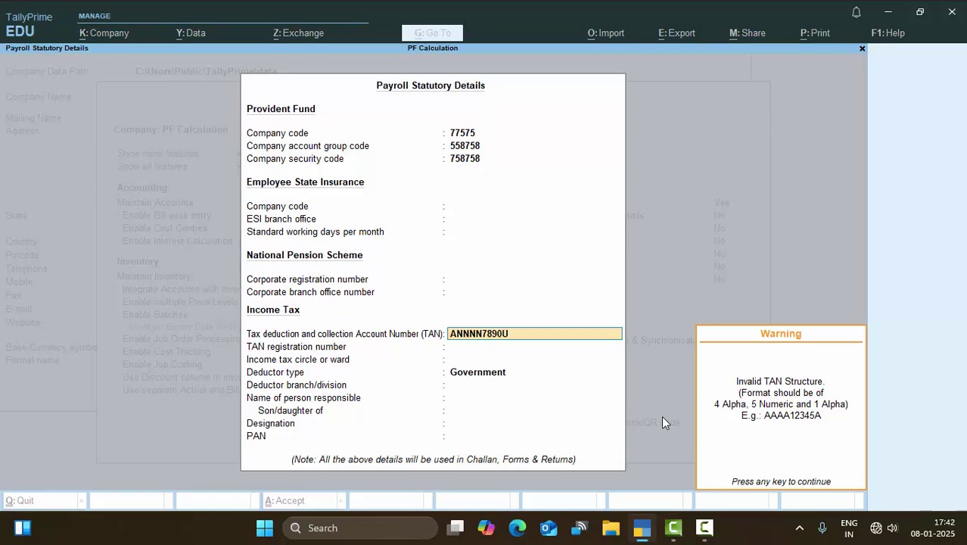
Retype the TAN in a valid format after dismissing the warnings.
key(Return)
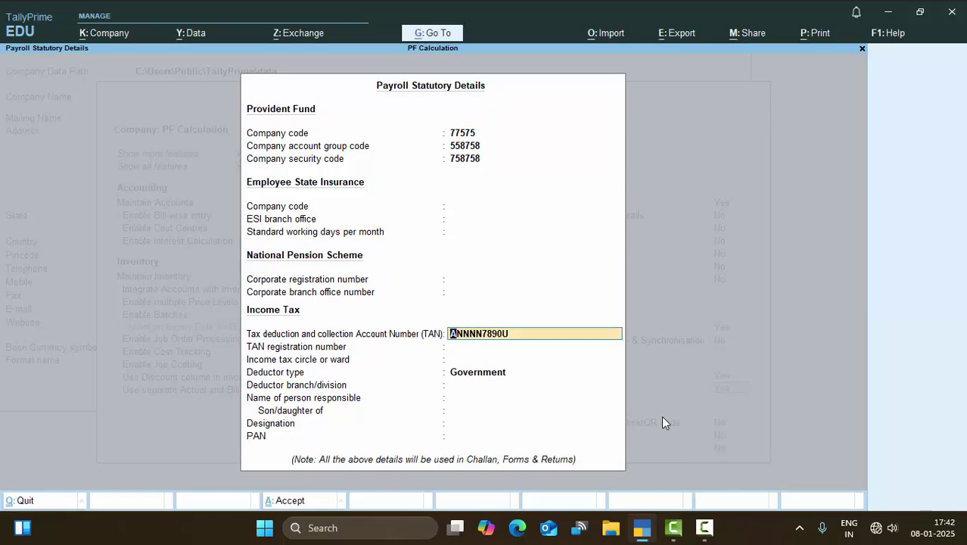
text(ANNN6789)
key(Return)
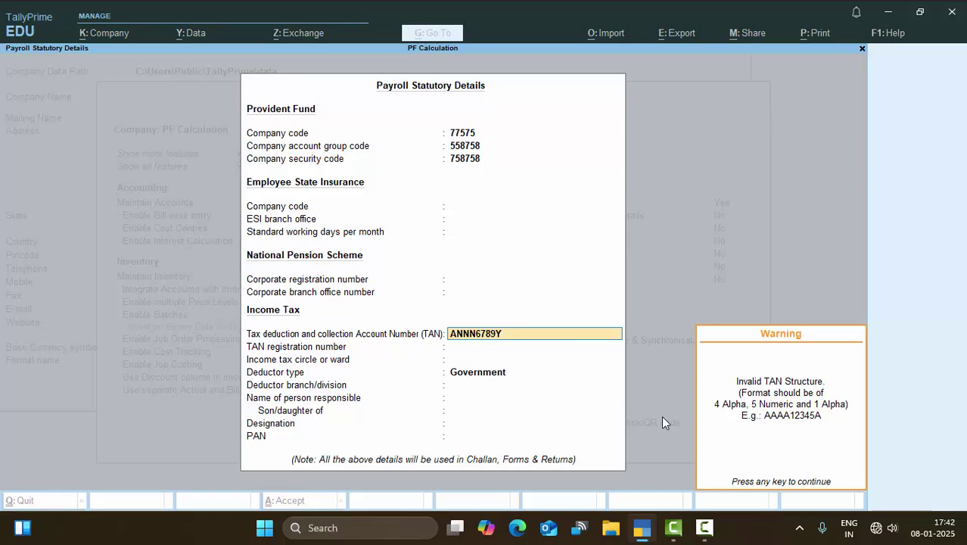
key(Escape)
text(A)
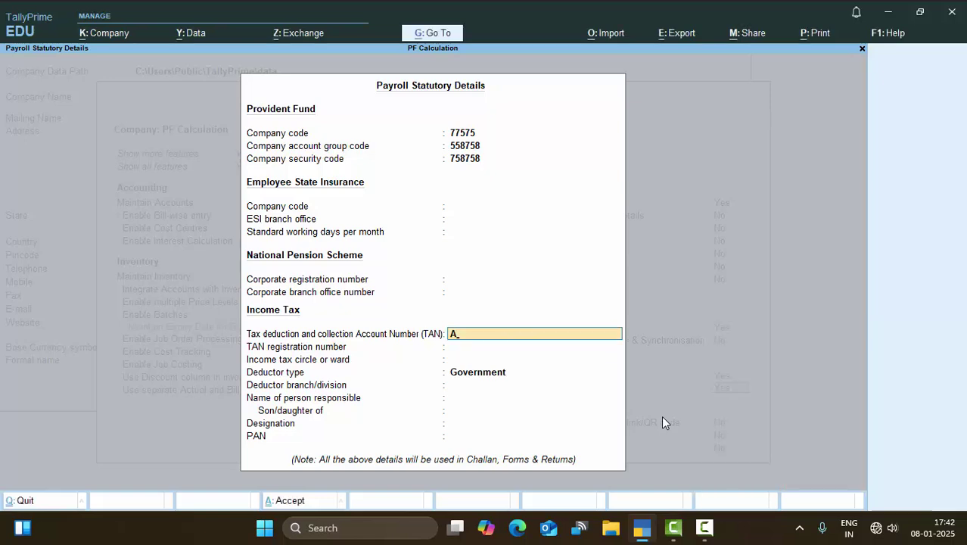
text(NNN67890Y)
key(Return)
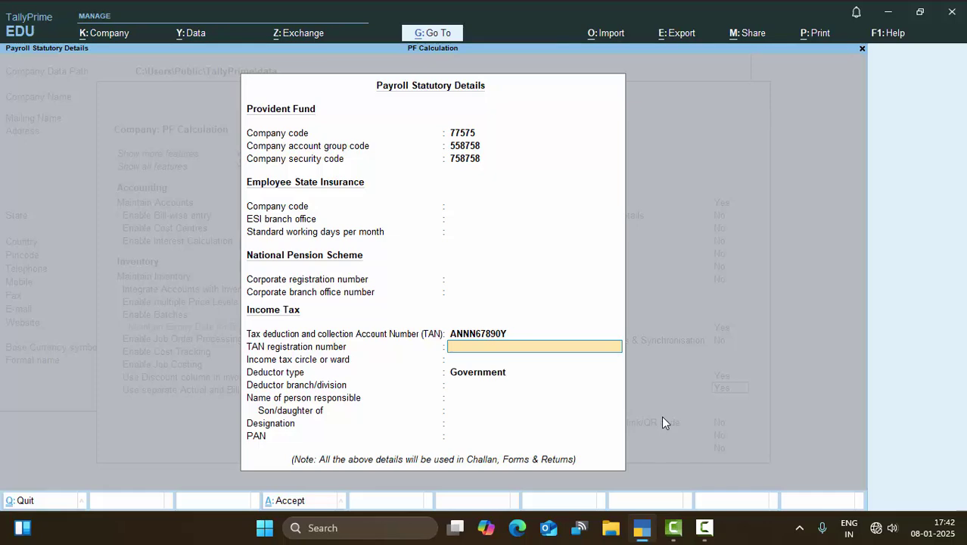
Enter the TAN registration number, set deductor type to Others and branch to Deoria.
text(6868)
key(Return)
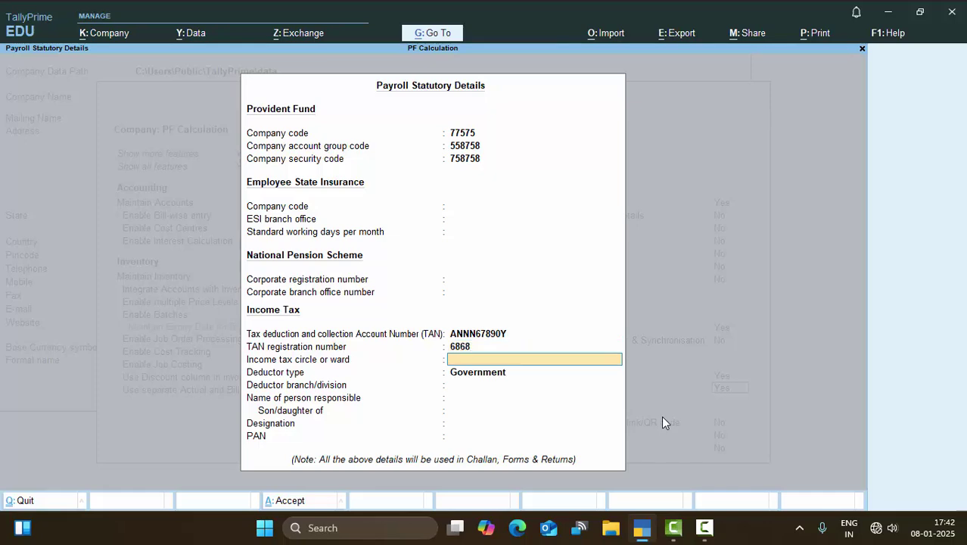
key(Return)
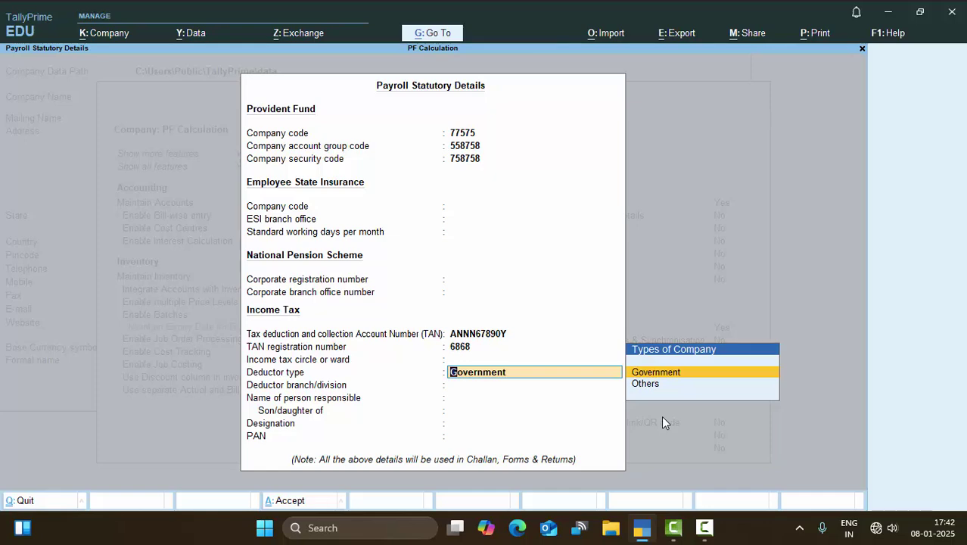
key(Down)
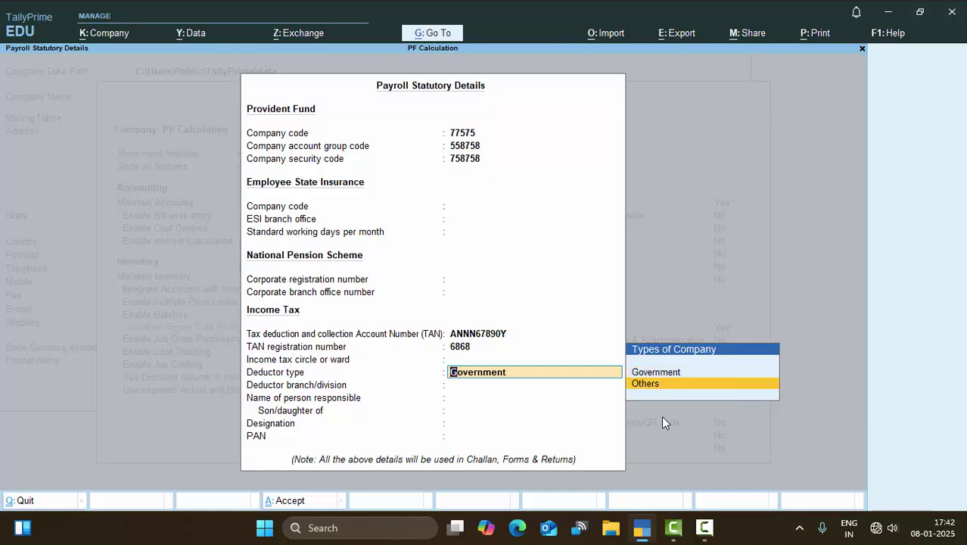
key(Return)
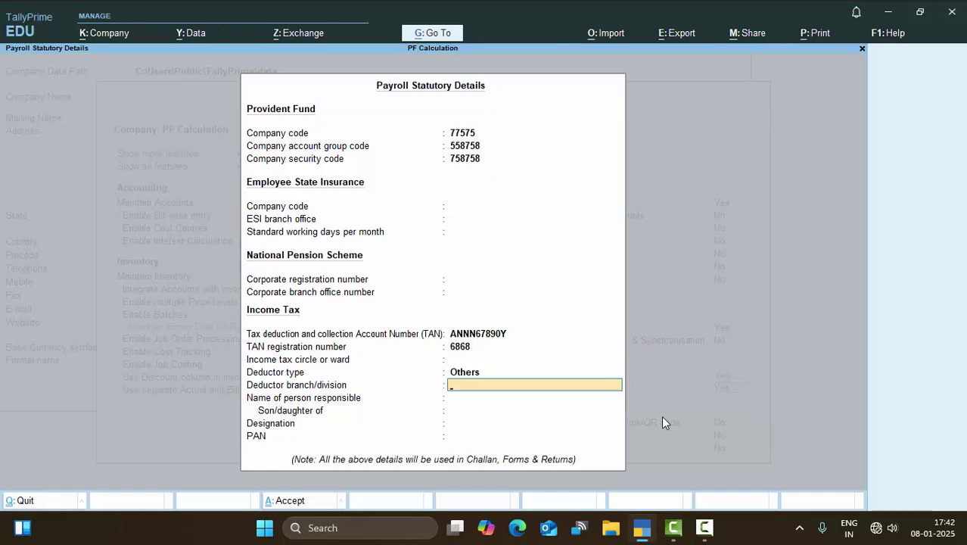
text(Deoria)
key(Return)
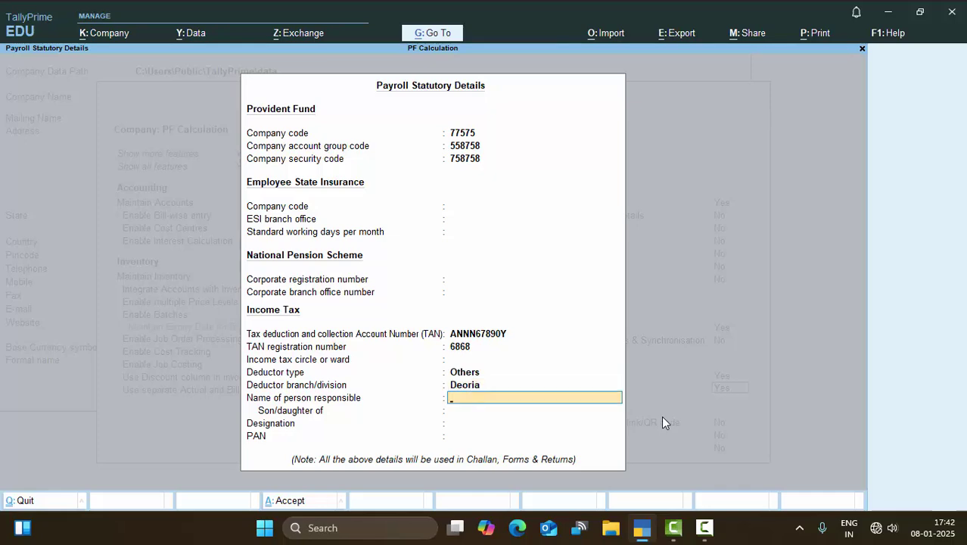
Fill in the responsible person's and parent's names and a correctly formatted PAN.
key(Return)
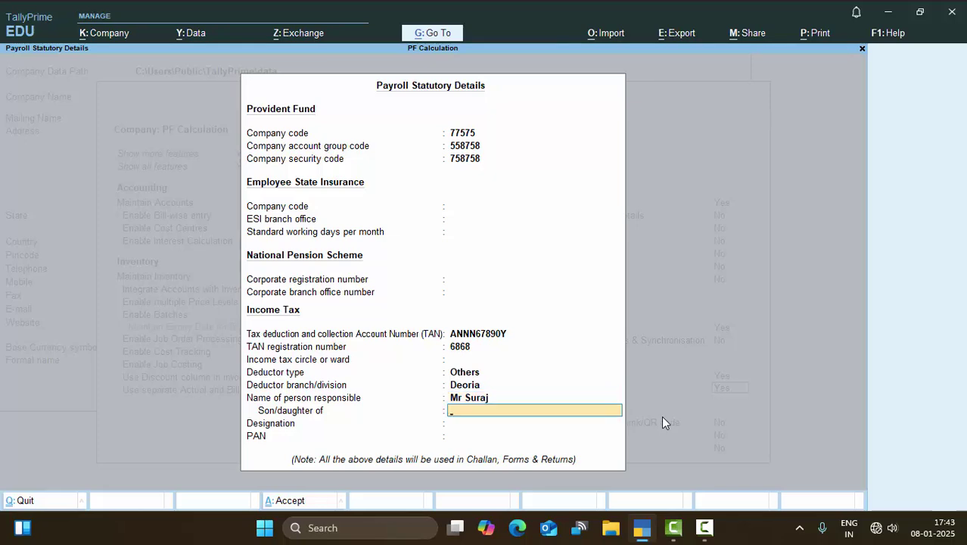
key(Return)
key(Return)
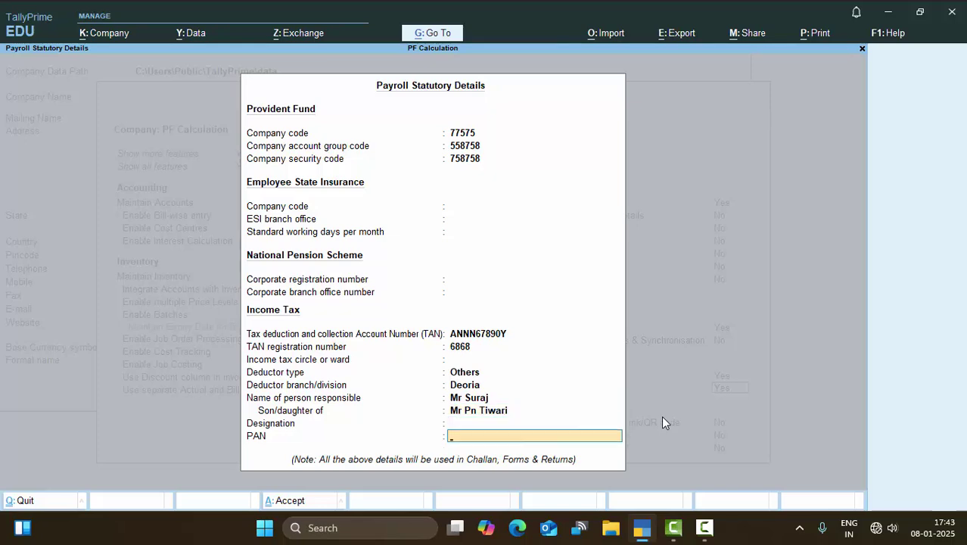
key(Return)
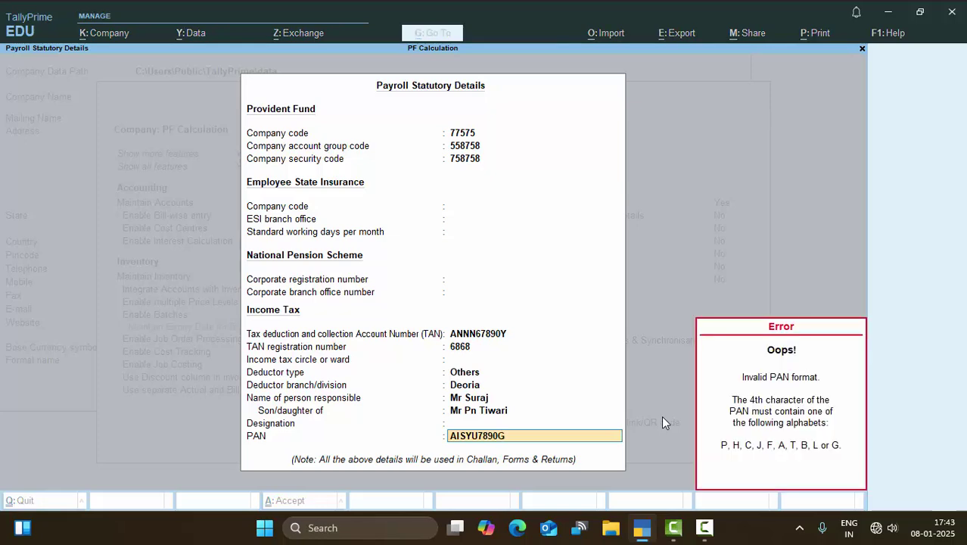
key(Escape)
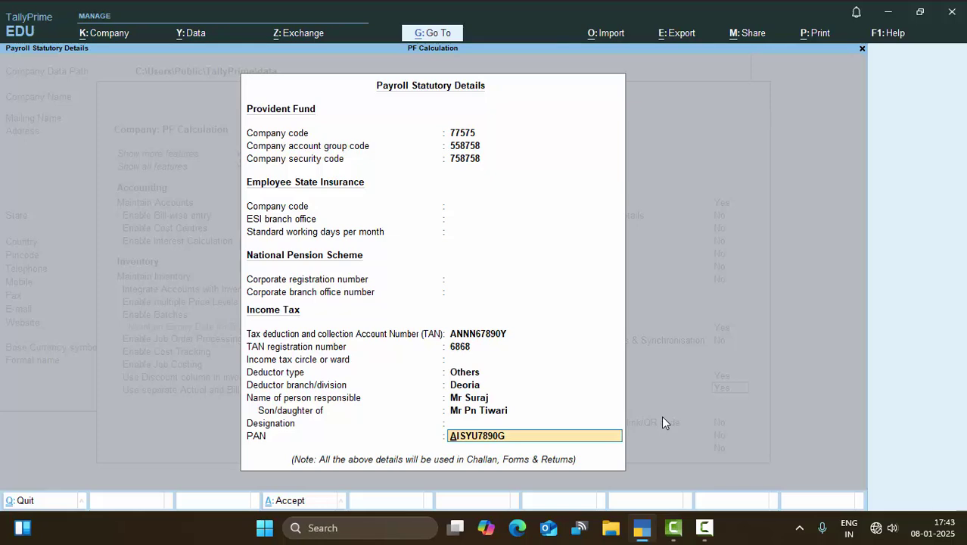
key(Return)
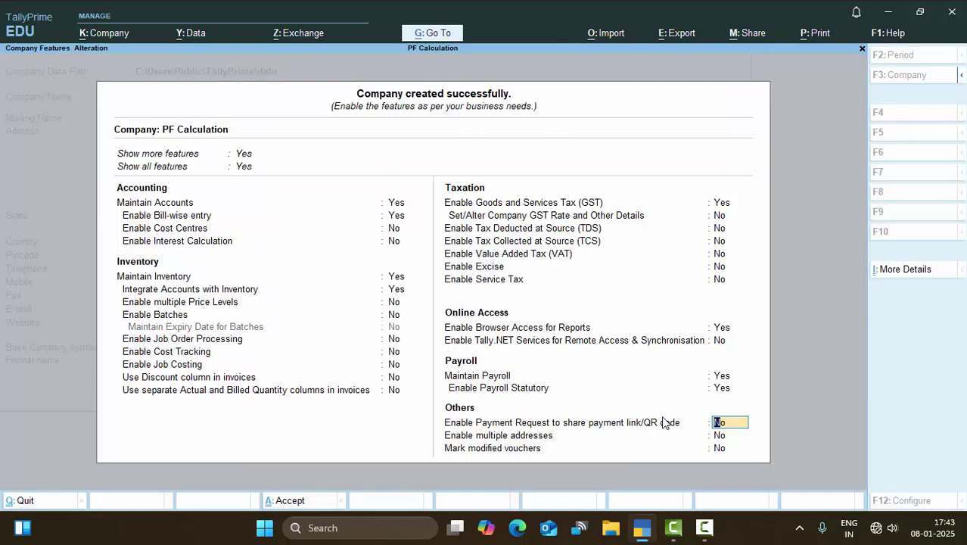
Accept the PF Calculation Company Features and return to the Gateway of Tally.
key(Return)
key(Return)
key(Return)
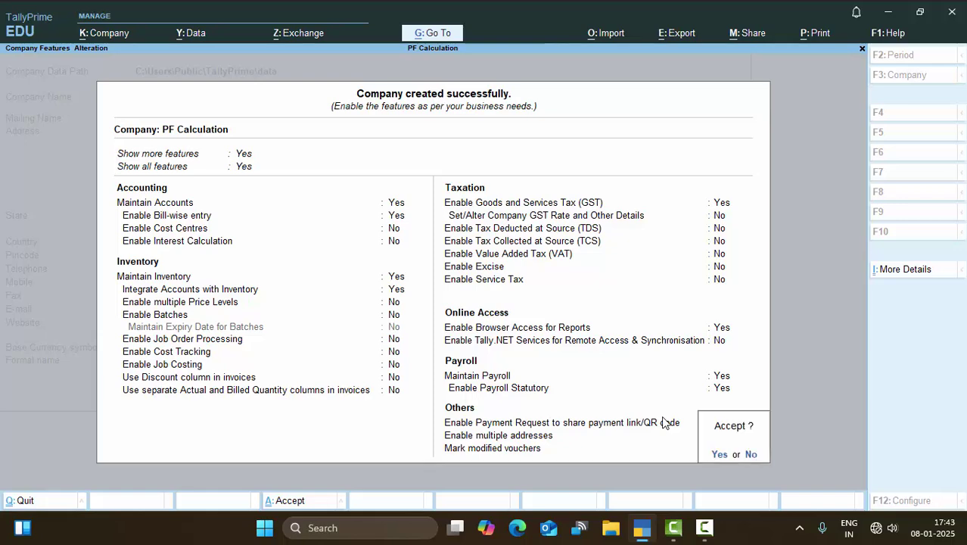
key(y)
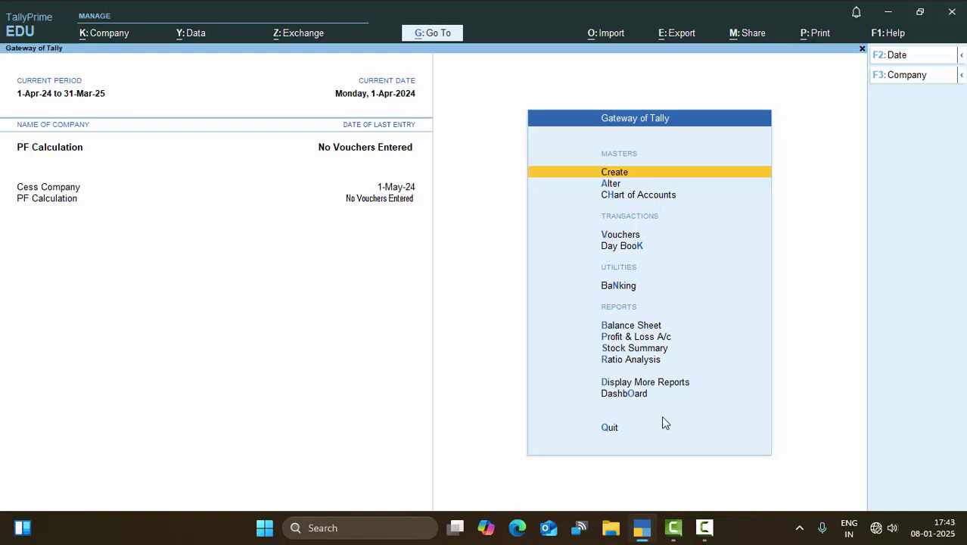
Open the Create masters list and move down to Employee.
key(Return)
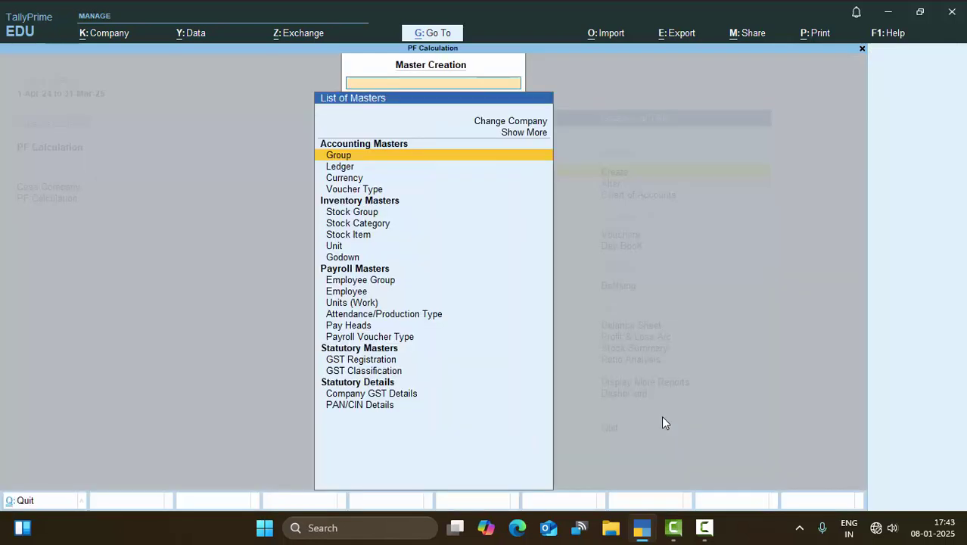
key(Down)
key(Down)
key(Down)
key(Down)
key(Down)
key(Down)
key(Down)
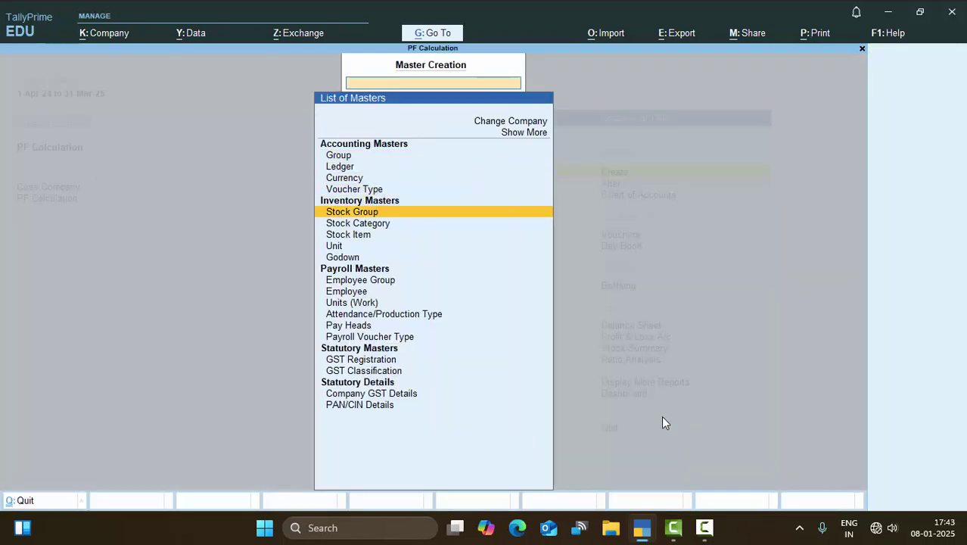
key(Down)
key(Down)
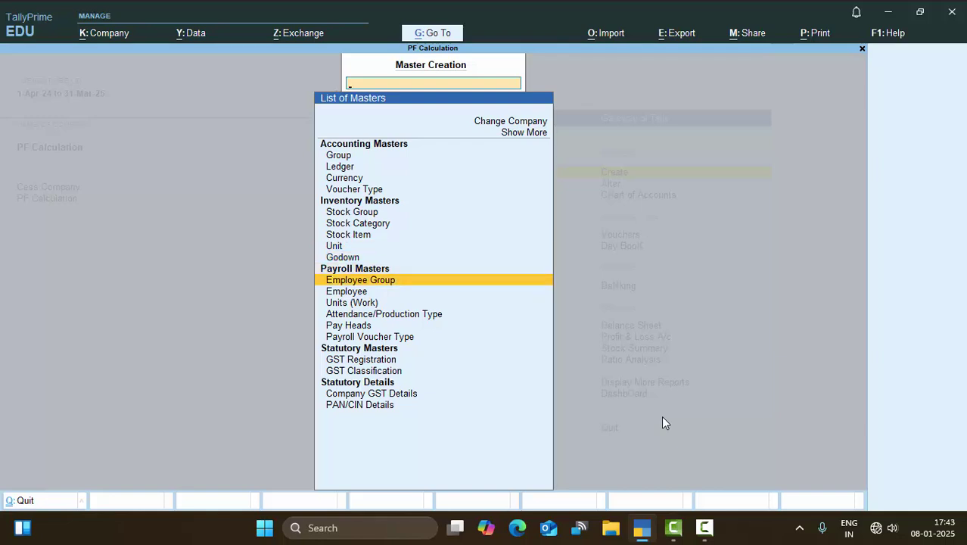
key(Down)
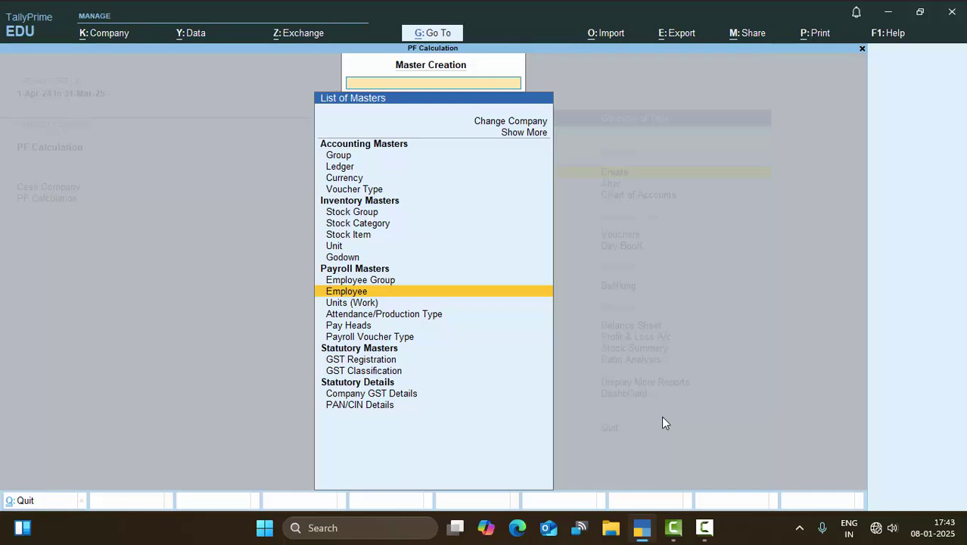
Open Employee Creation, quit it once, and reopen a blank employee form.
key(Return)
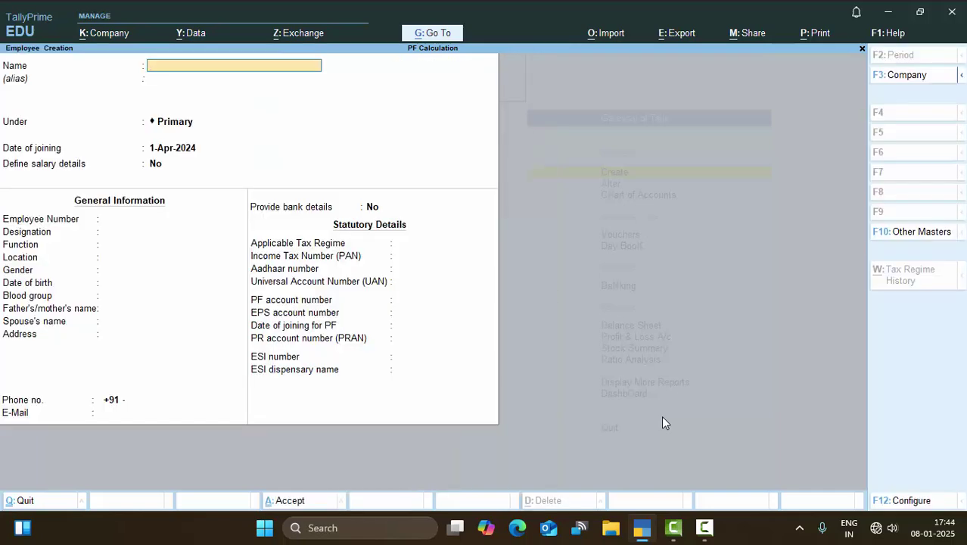
key(Escape)
key(Return)
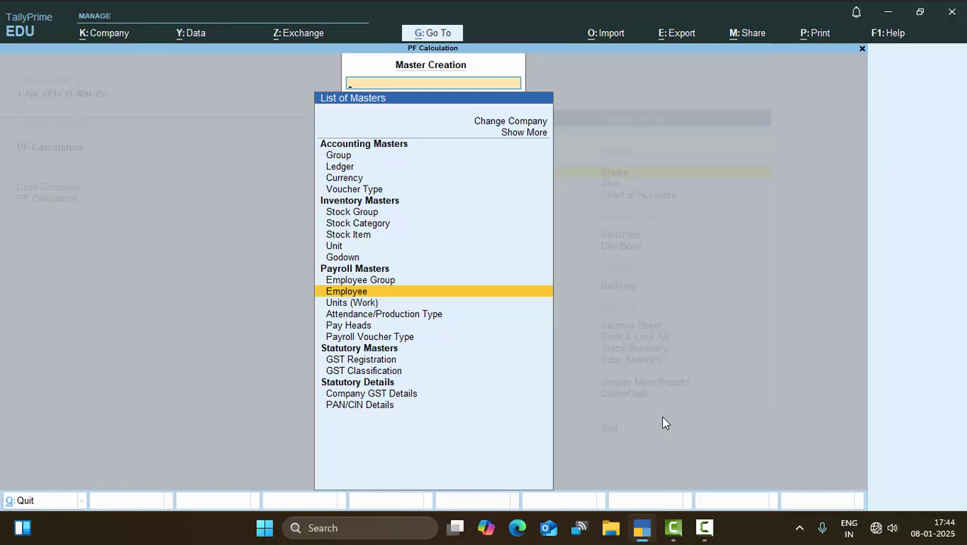
key(Return)
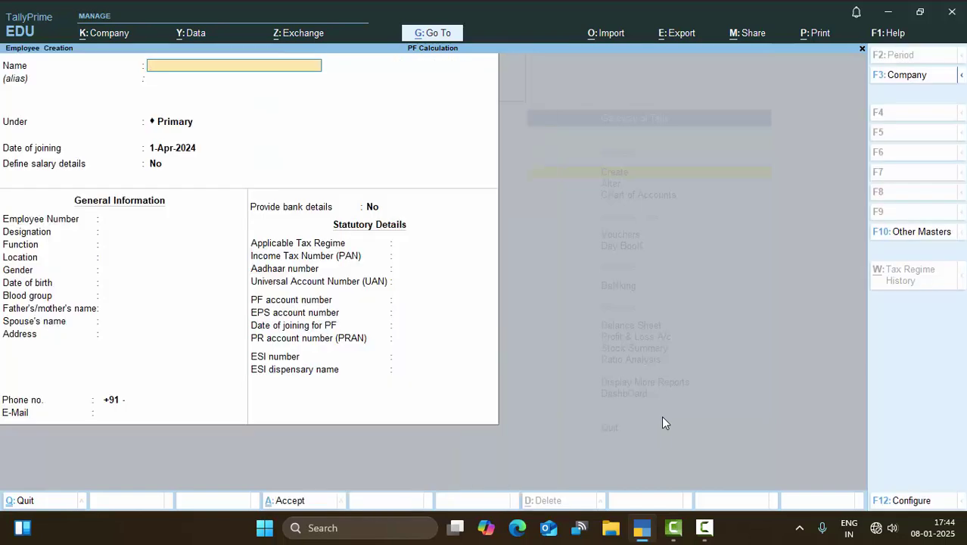
Enter the employee's name, keep group Primary and joining date 1-Apr-2024, and enable salary details.
text(Mr Atul)
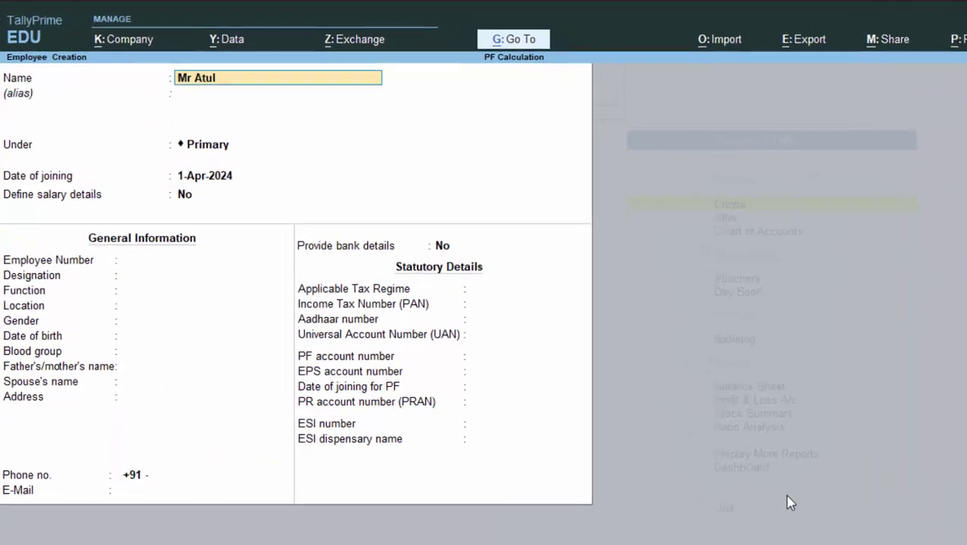
key(Return)
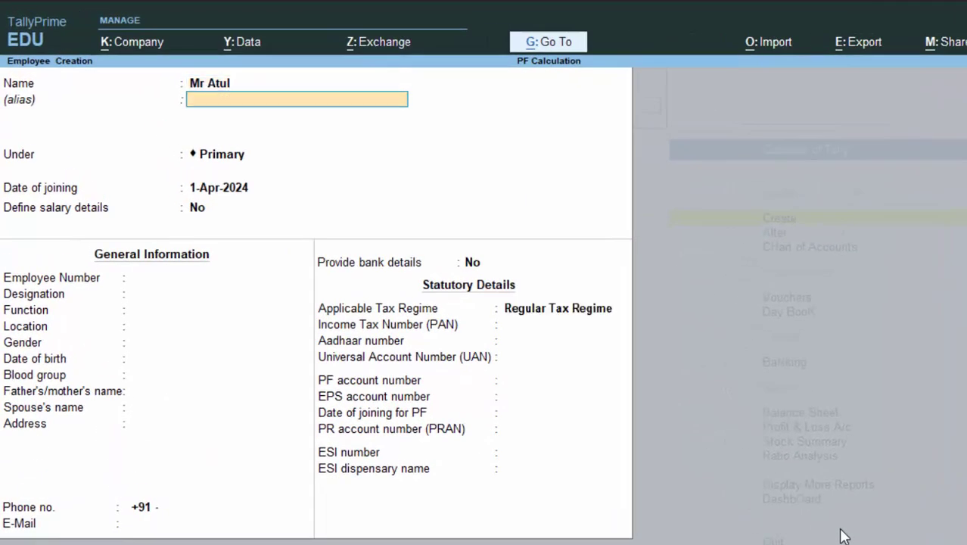
key(Return)
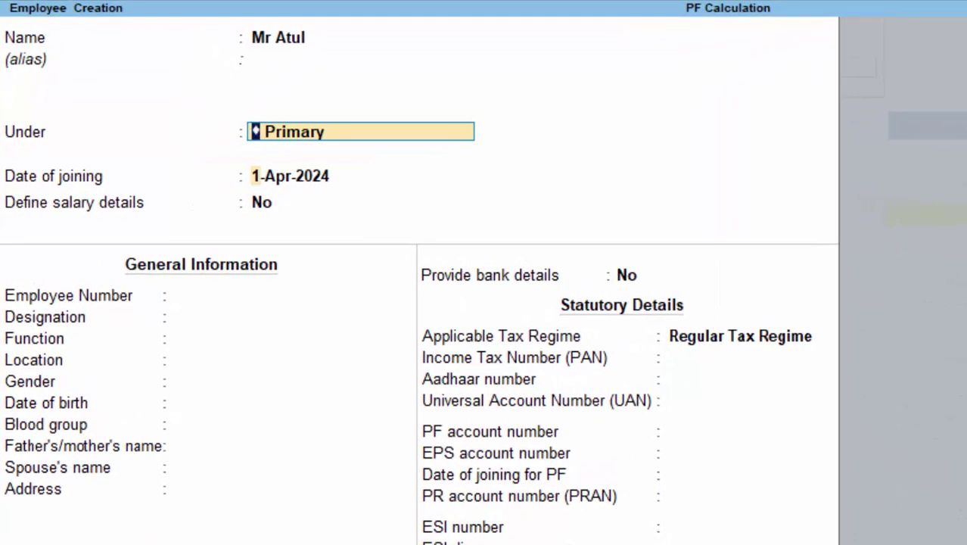
key(Return)
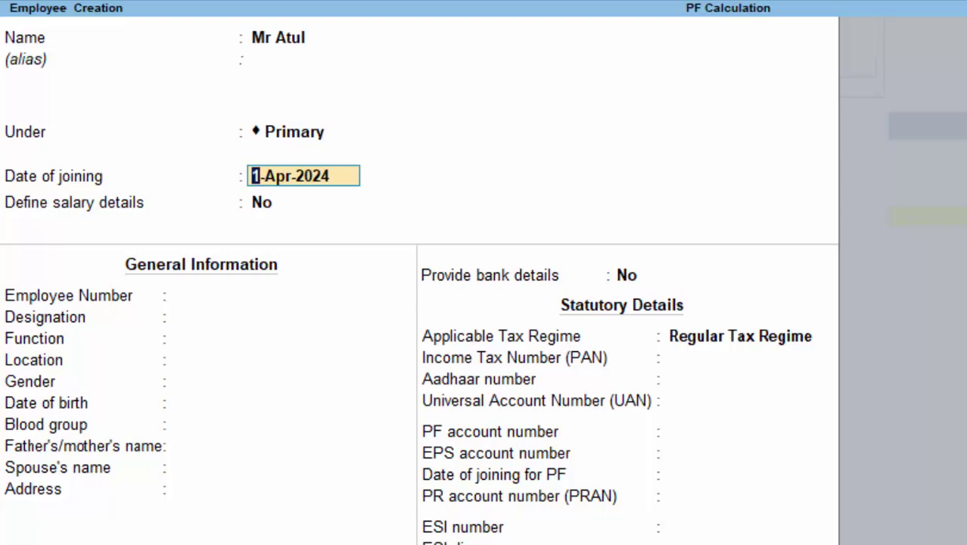
key(Return)
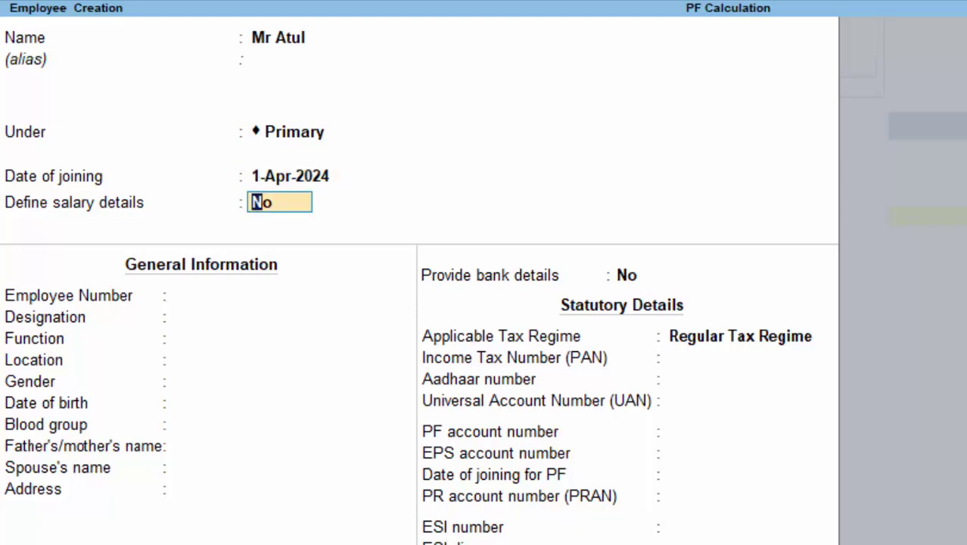
text(y)
key(Return)
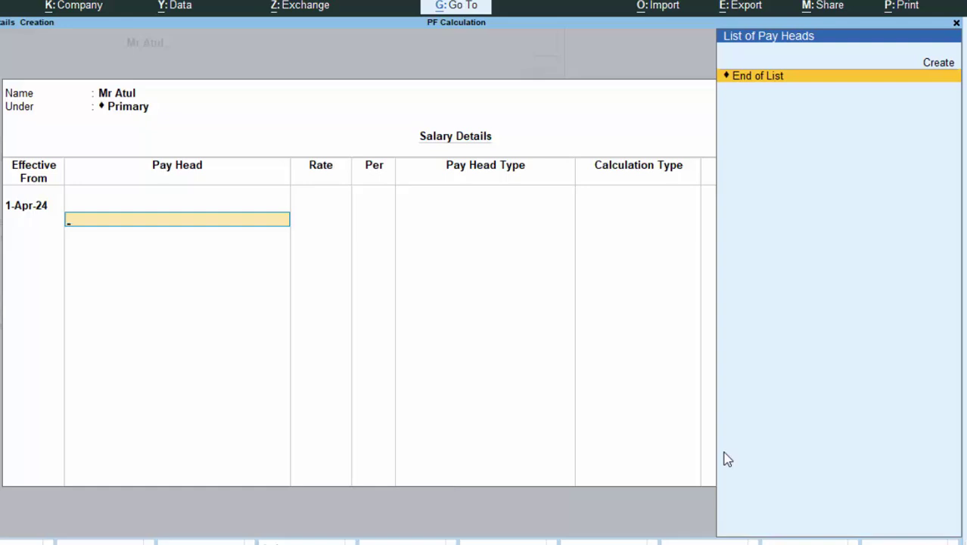
Start creating a new pay head from the employee's List of Pay Heads.
key(Up)
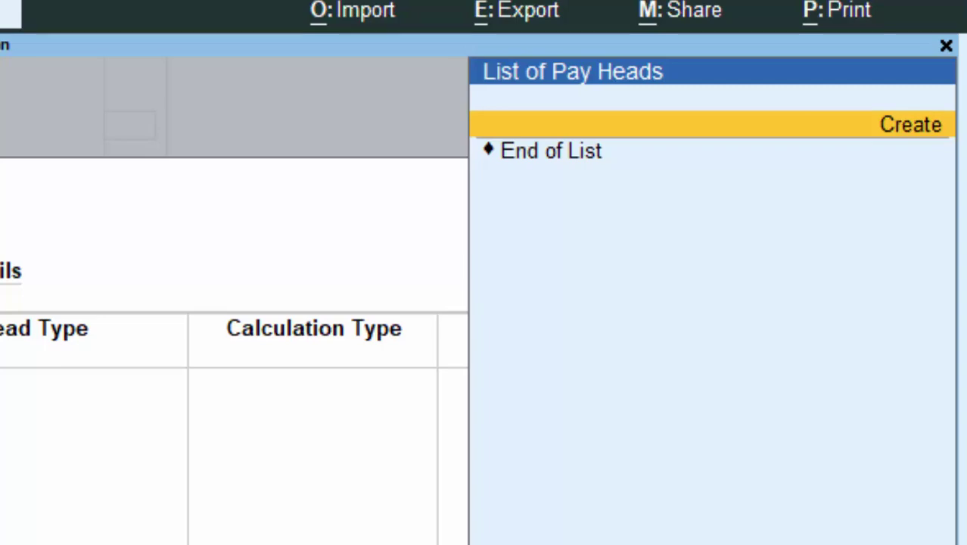
key(Return)
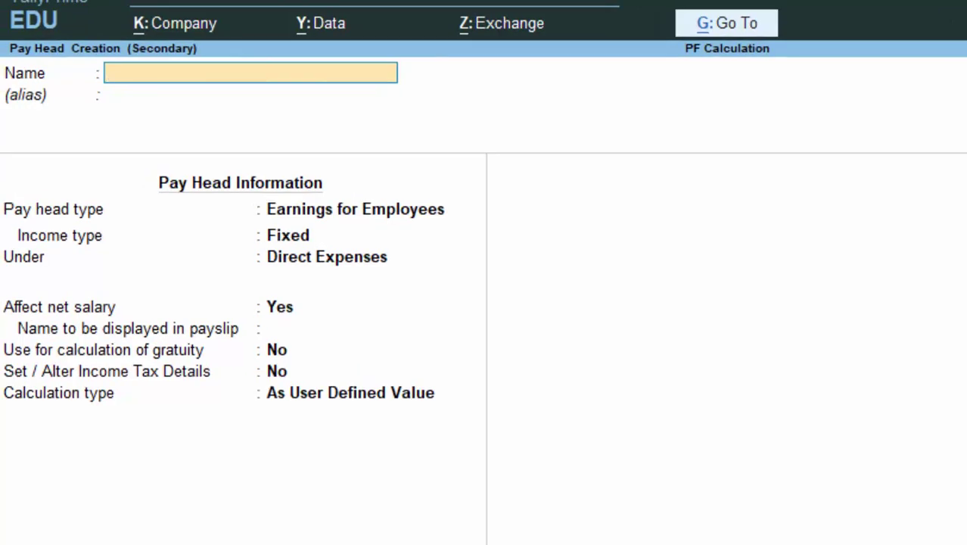
Name the pay head 'Basic Salary', a Fixed earning grouped under Indirect Expenses.
text(Basic Sa)
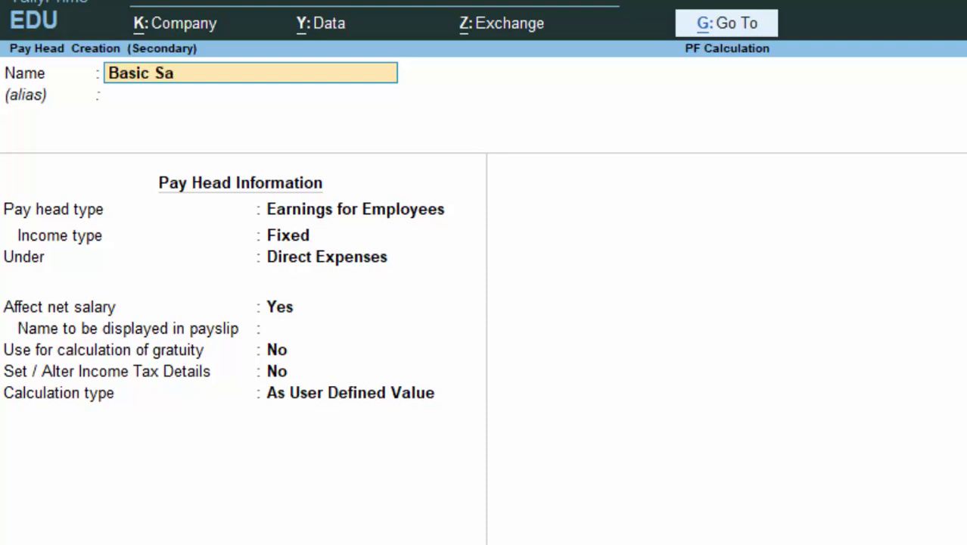
text(lary)
key(Return)
key(Return)
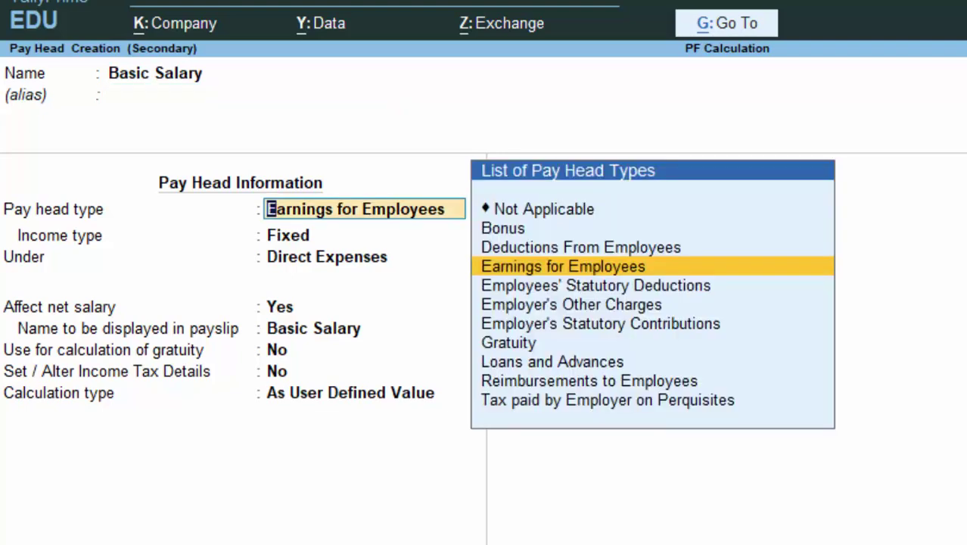
key(Return)
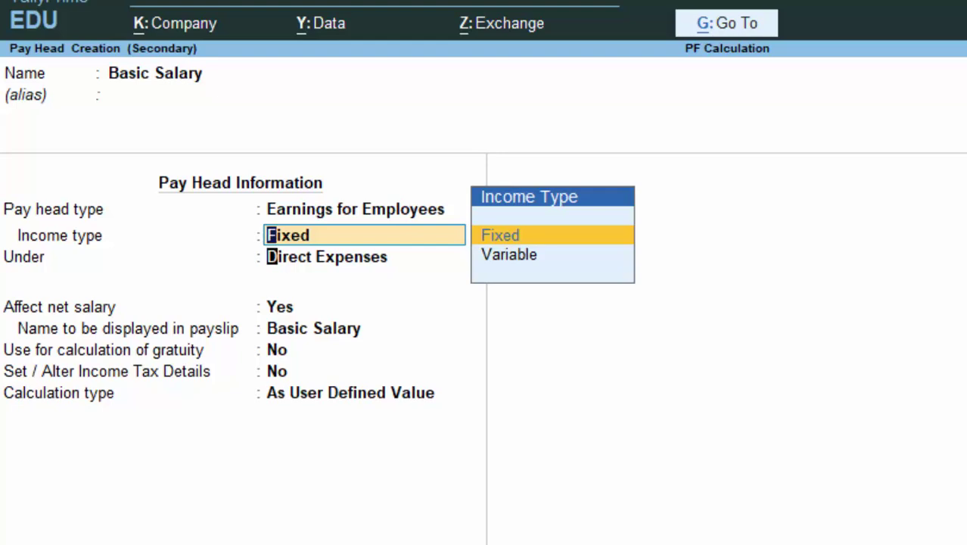
key(Return)
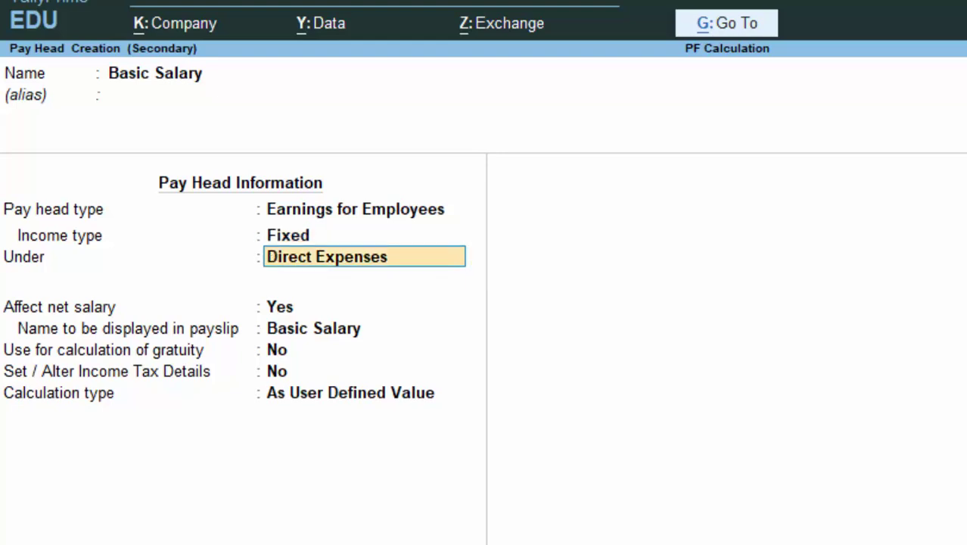
key(Down)
key(Return)
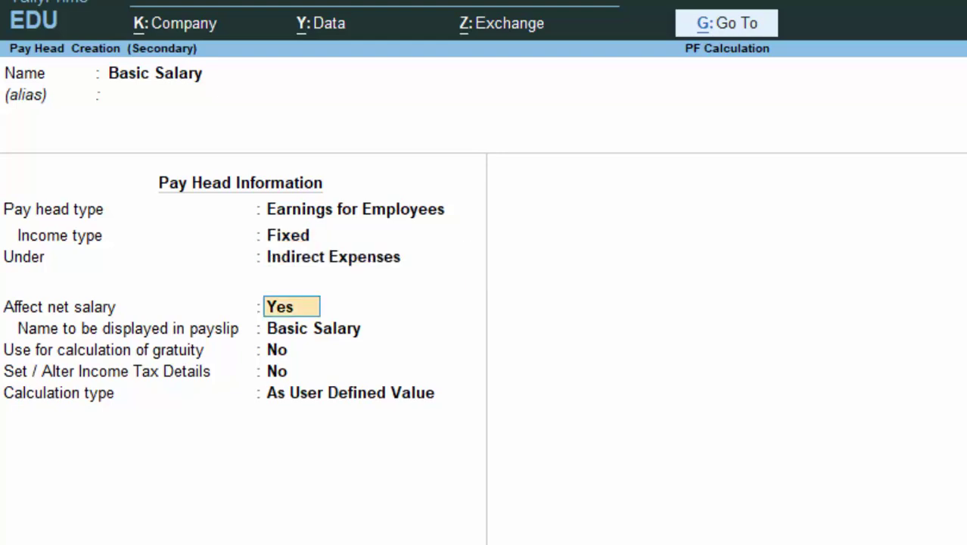
Keep net salary, payslip, gratuity and income tax defaults and choose On Attendance calculation.
key(Return)
key(Return)
key(Return)
key(Return)
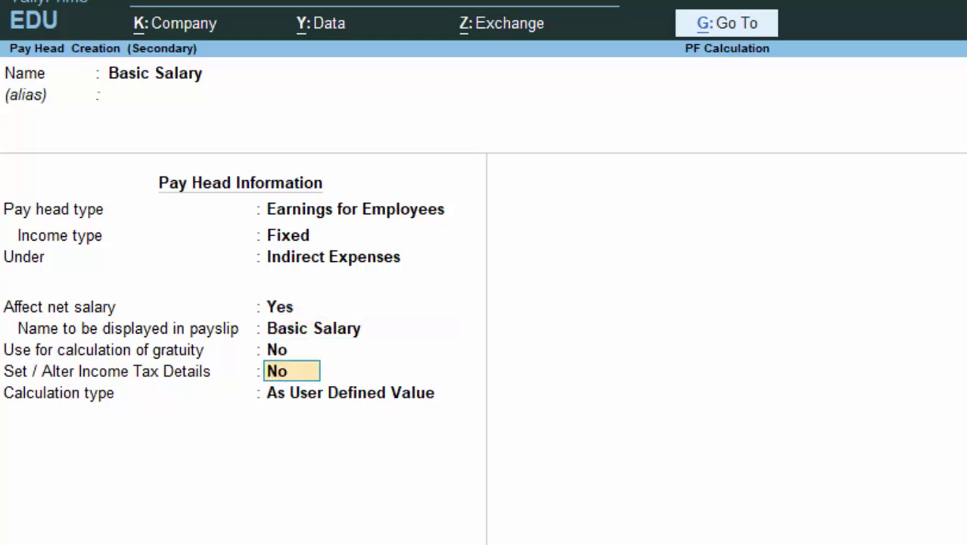
key(Return)
key(Down)
key(Down)
key(Return)
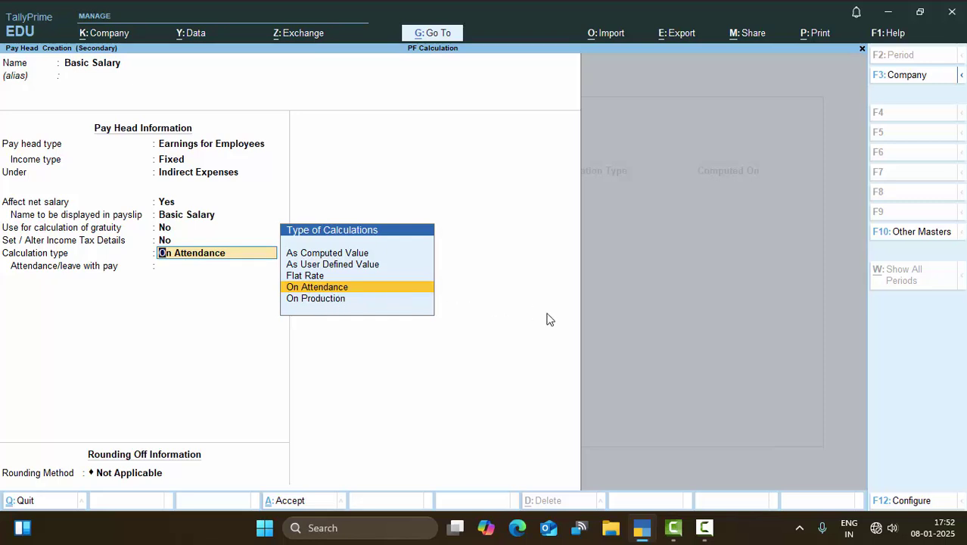
Leave attendance with pay Not Applicable and create a 'Leave' type for leave without pay.
key(Return)
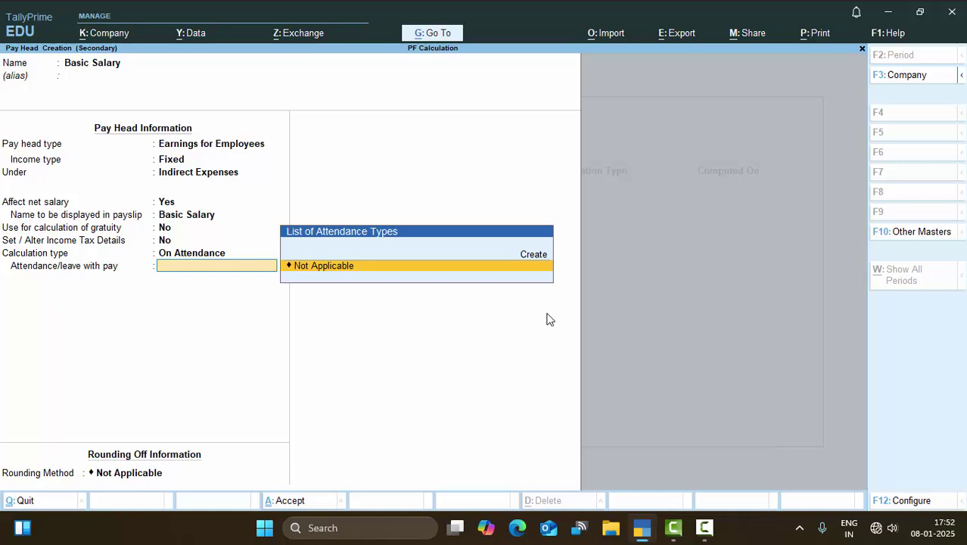
key(Return)
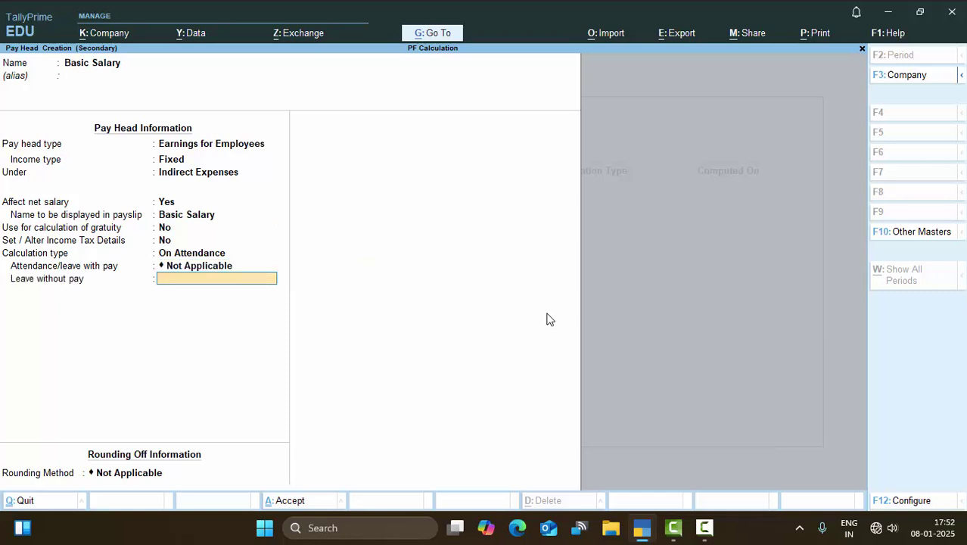
key(alt)
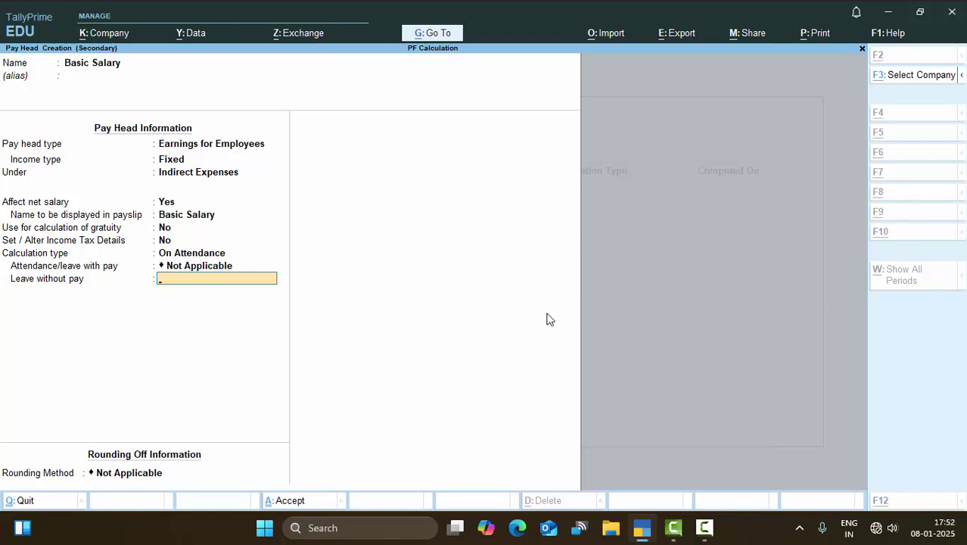
key(alt+c)
text(Lea)
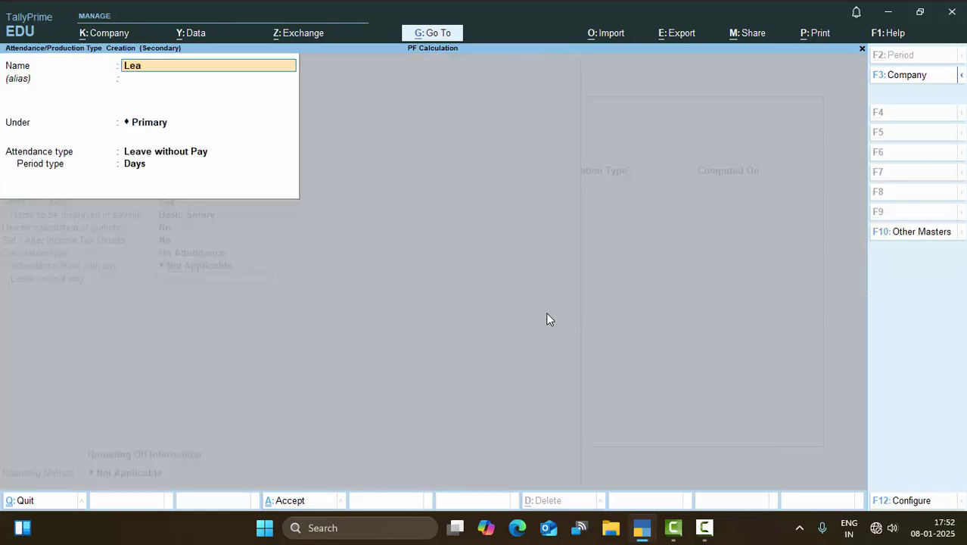
text(ve)
key(Return)
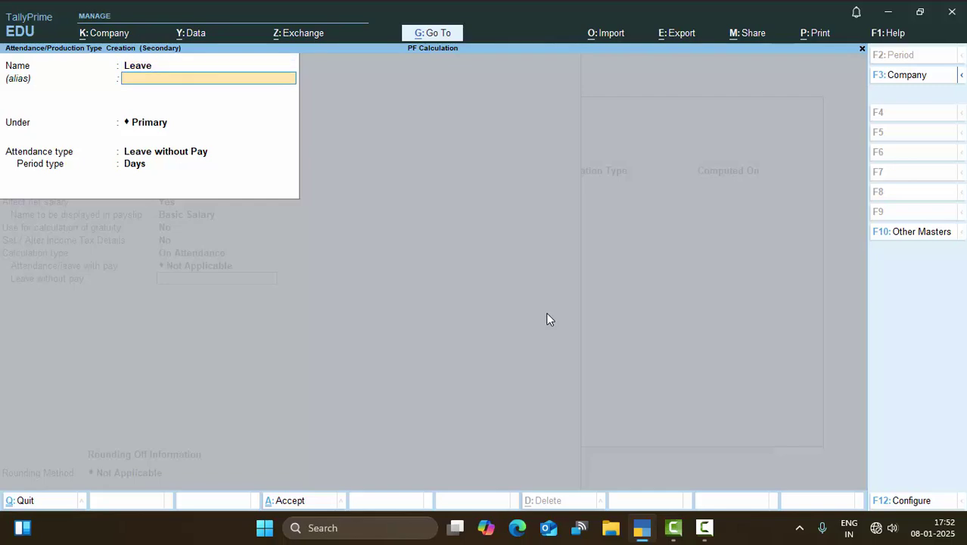
key(Return)
key(Return)
key(Return)
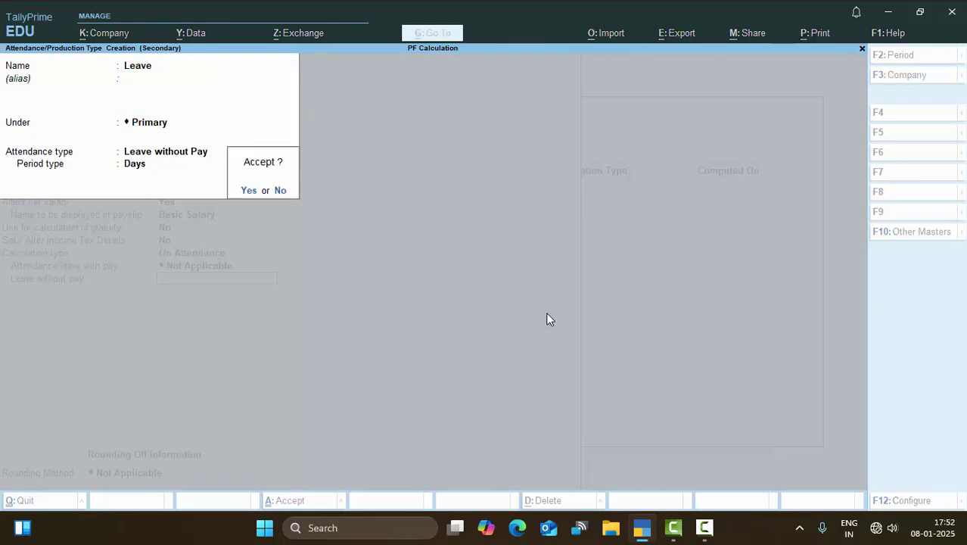
key(Return)
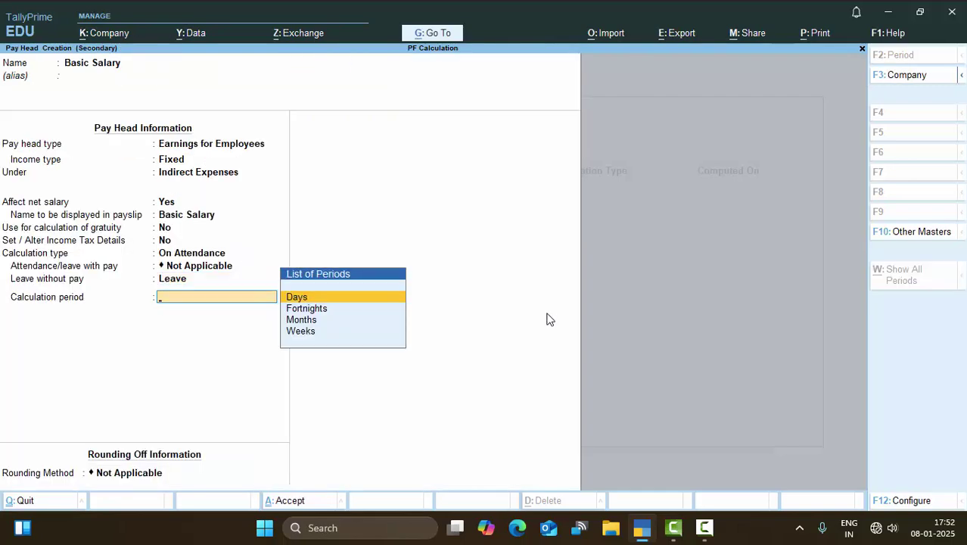
Set the calculation period to Months with Normal Rounding and save the Basic Salary pay head.
key(Down)
key(Down)
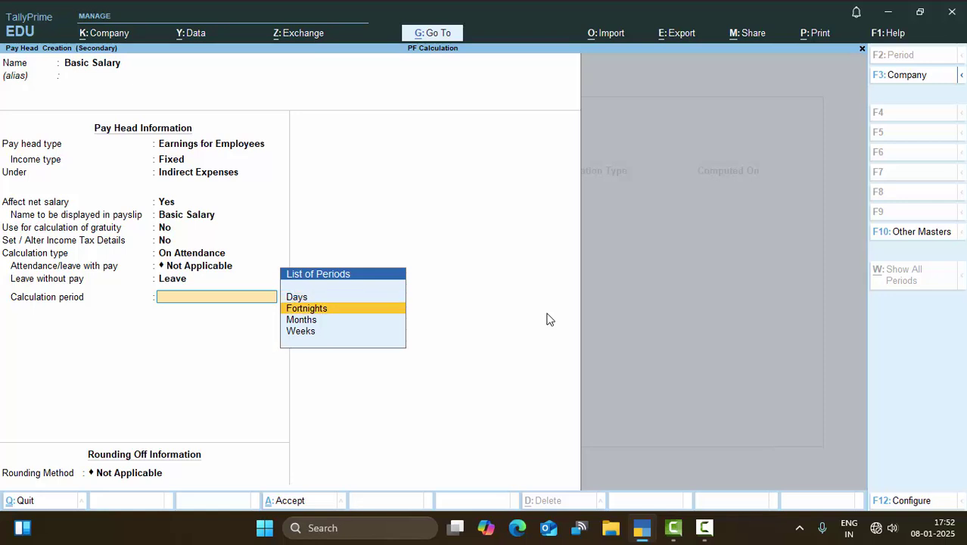
key(Return)
key(Return)
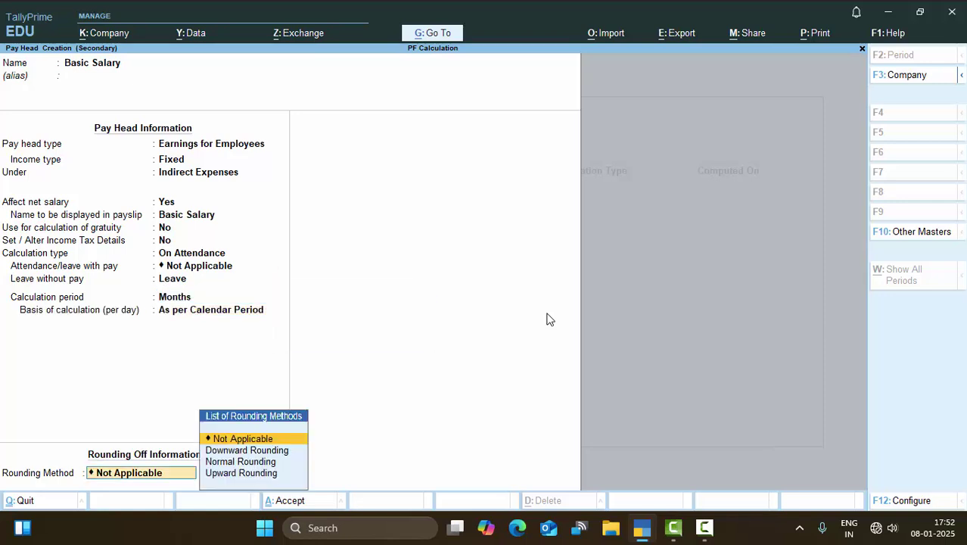
key(Down)
key(Down)
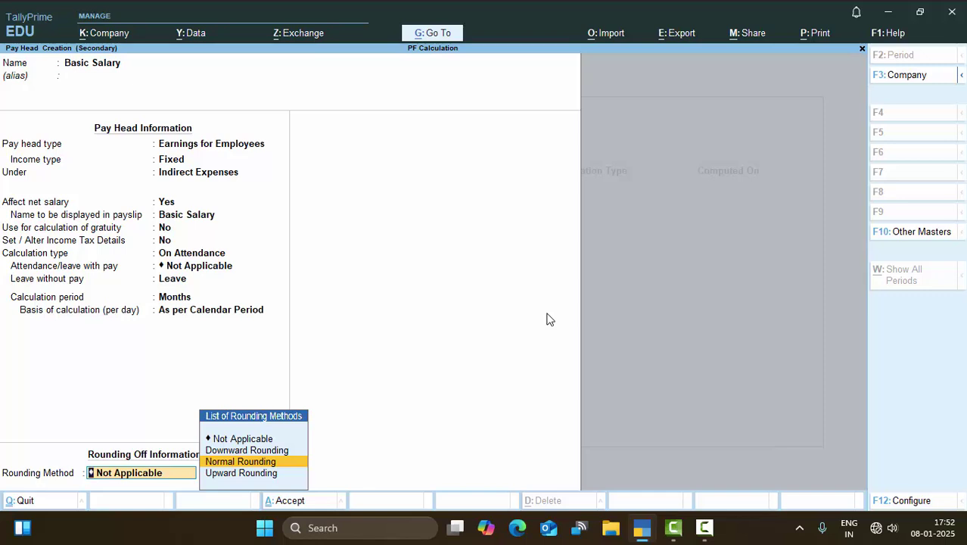
key(Return)
key(Return)
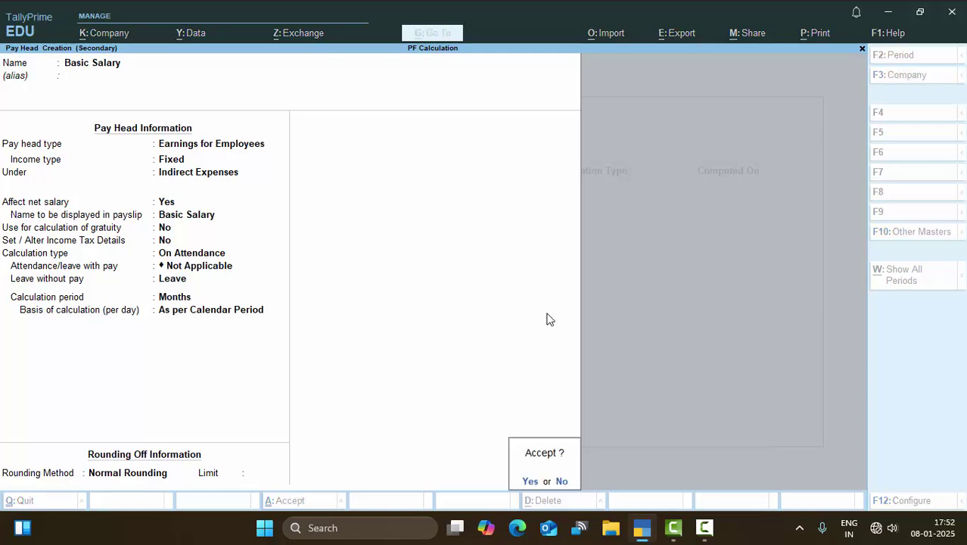
key(Return)
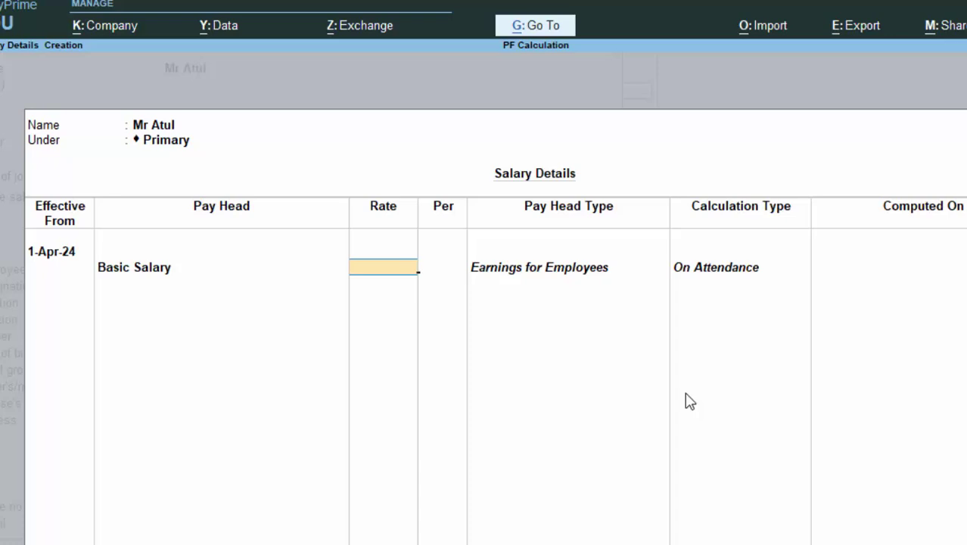
Enter a Basic Salary rate of 25,000 per month, correcting a mistyped amount.
text(20)
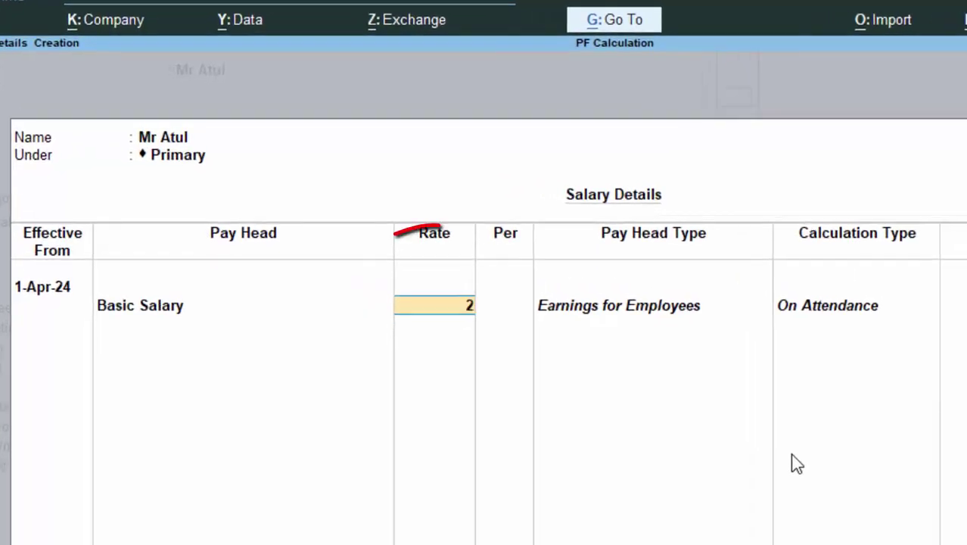
text(00)
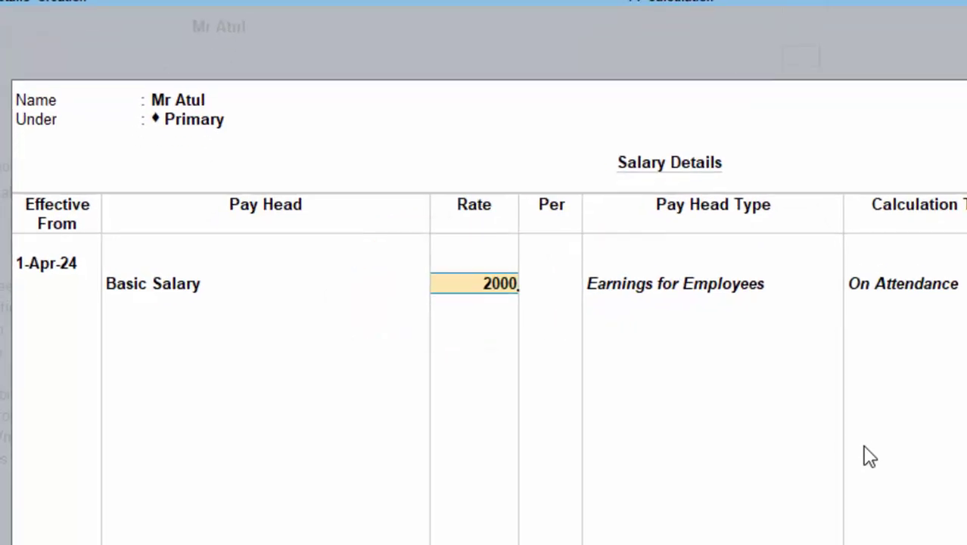
text(2)
key(BackSpace)
key(BackSpace)
key(BackSpace)
key(BackSpace)
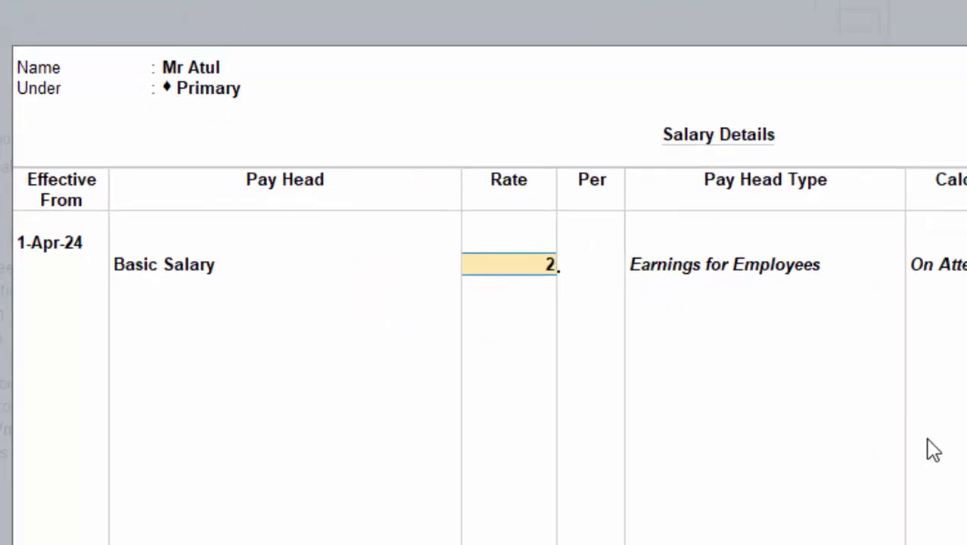
key(BackSpace)
text(25,)
text(000)
key(Return)
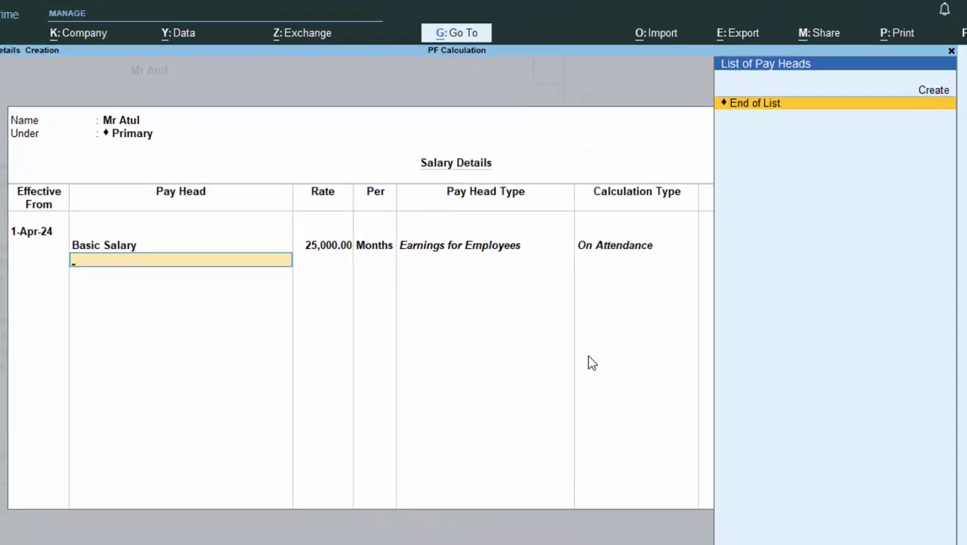
key(Up)
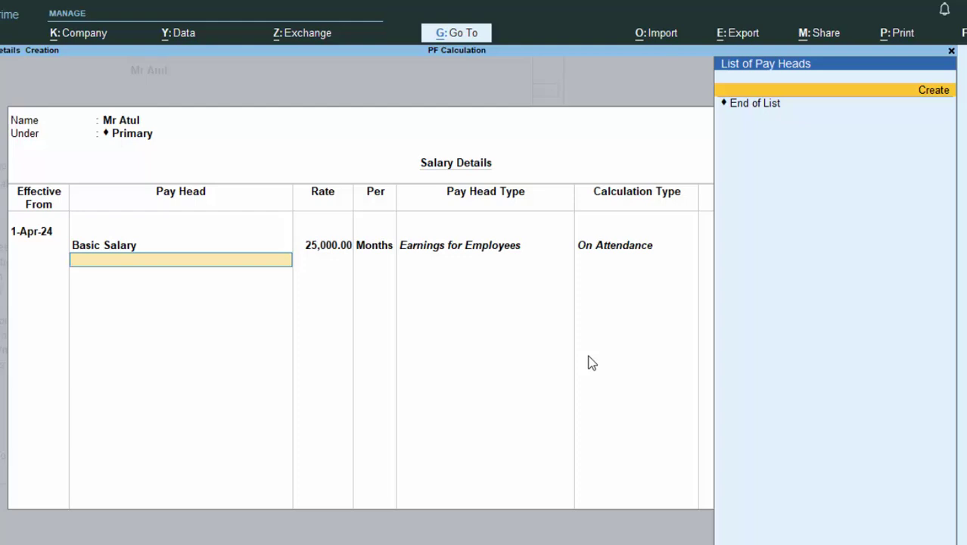
Create a 'PF' pay head of type Employees' Statutory Deductions with PF Account (A/c No. 1).
key(Return)
text(P)
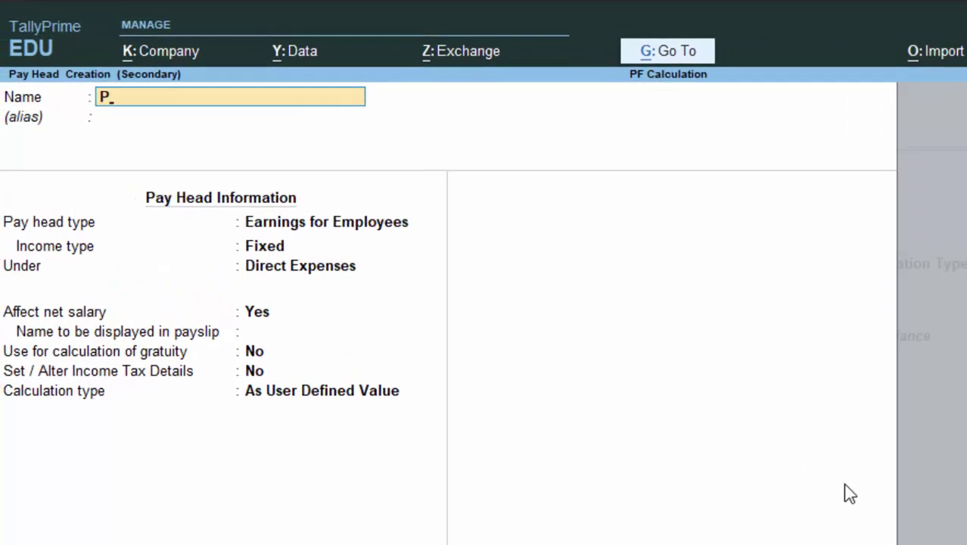
text(F)
key(Return)
key(Return)
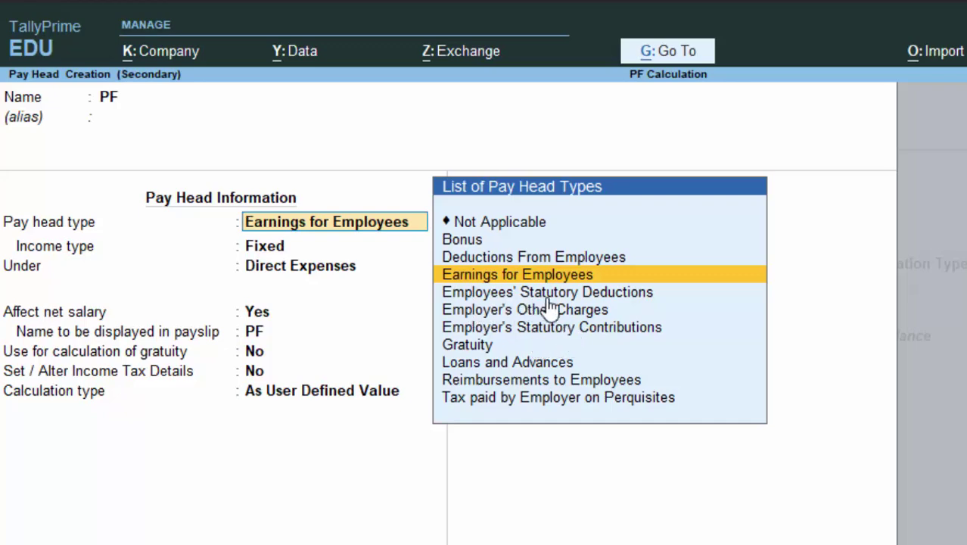
key(Down)
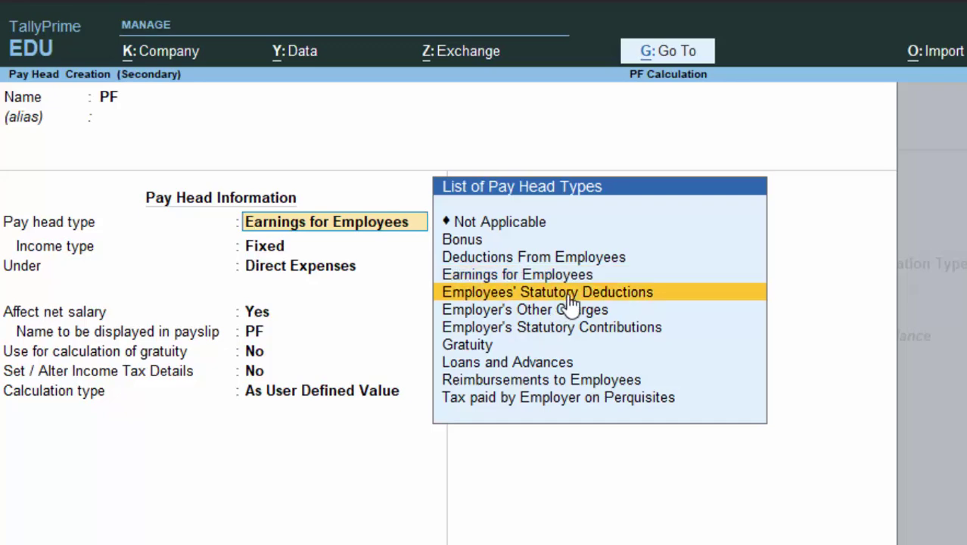
key(Return)
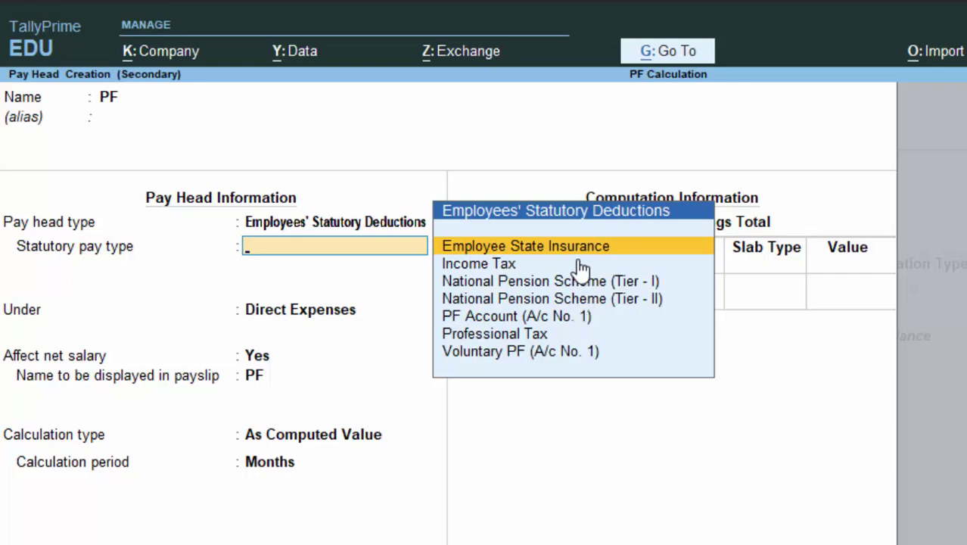
click(480, 324)
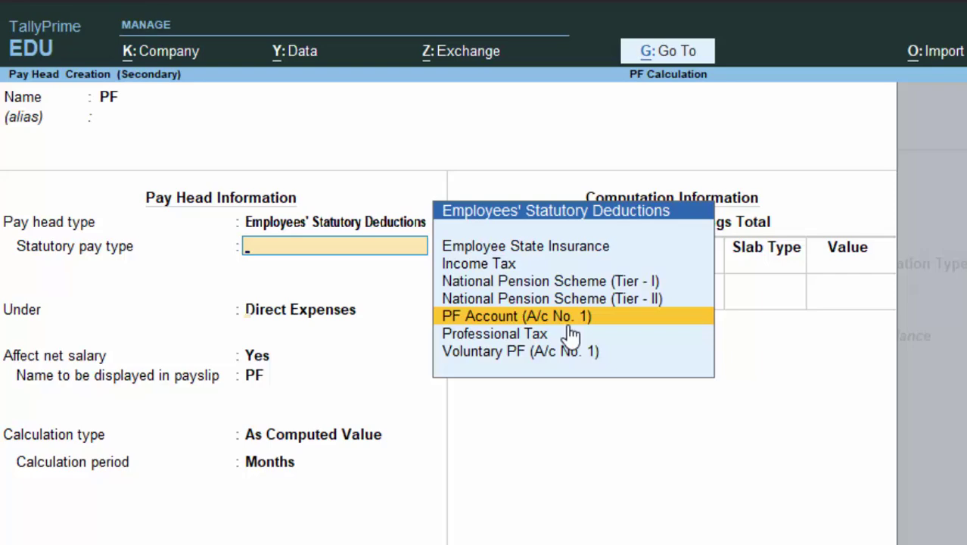
key(Return)
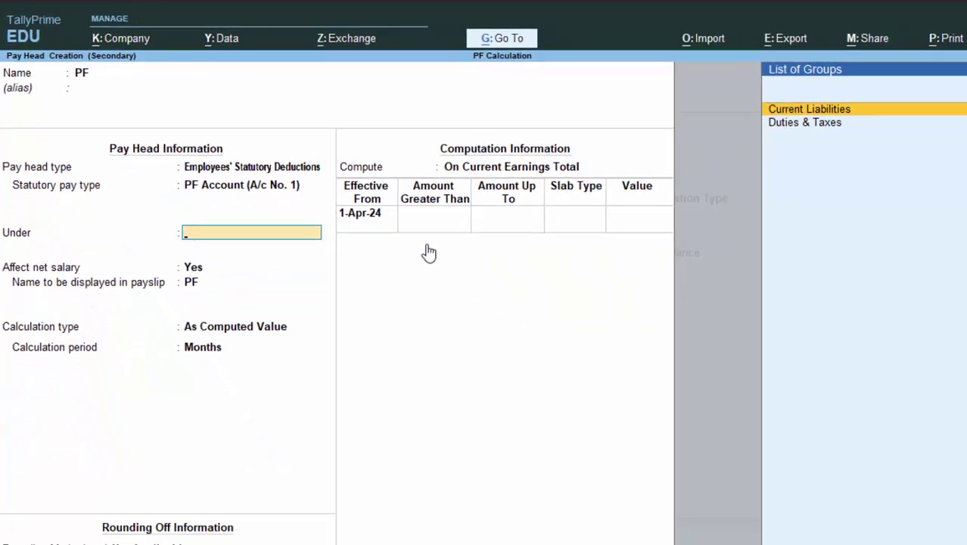
File PF under Current Liabilities instead of Duties & Taxes, keeping it affecting net salary.
key(Down)
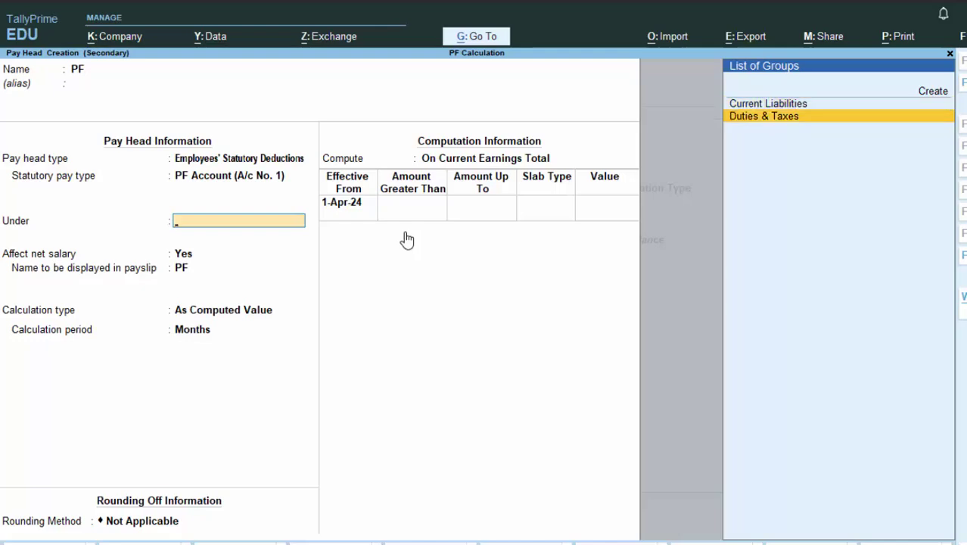
key(Return)
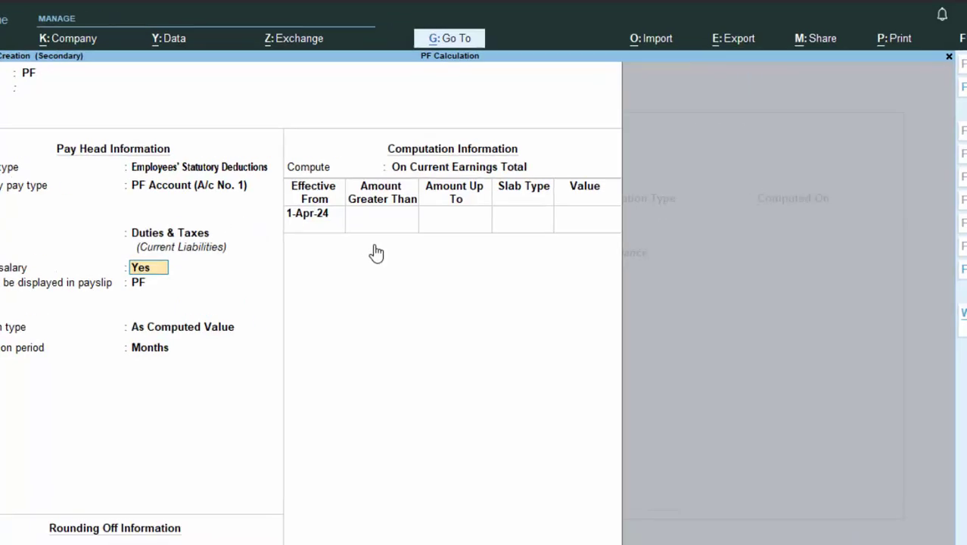
key(BackSpace)
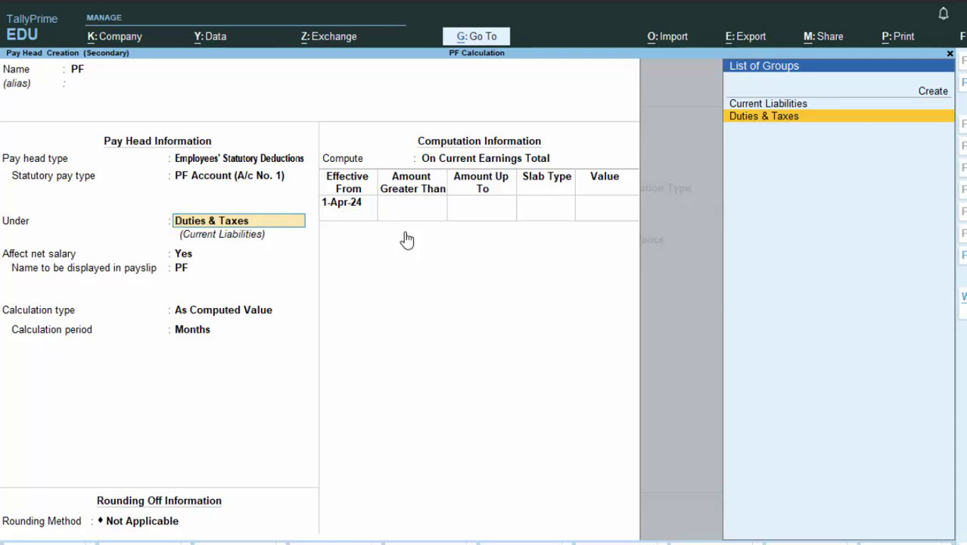
key(Up)
key(Return)
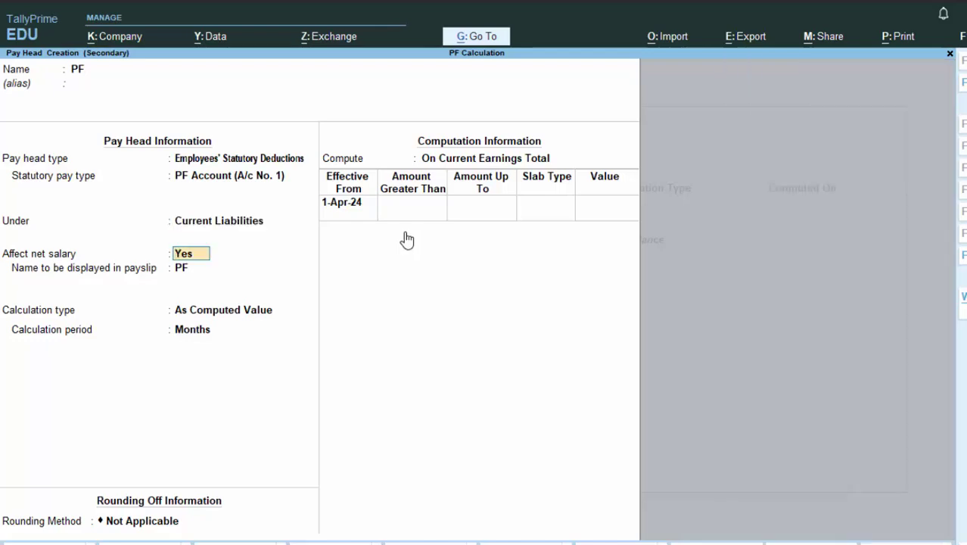
key(Return)
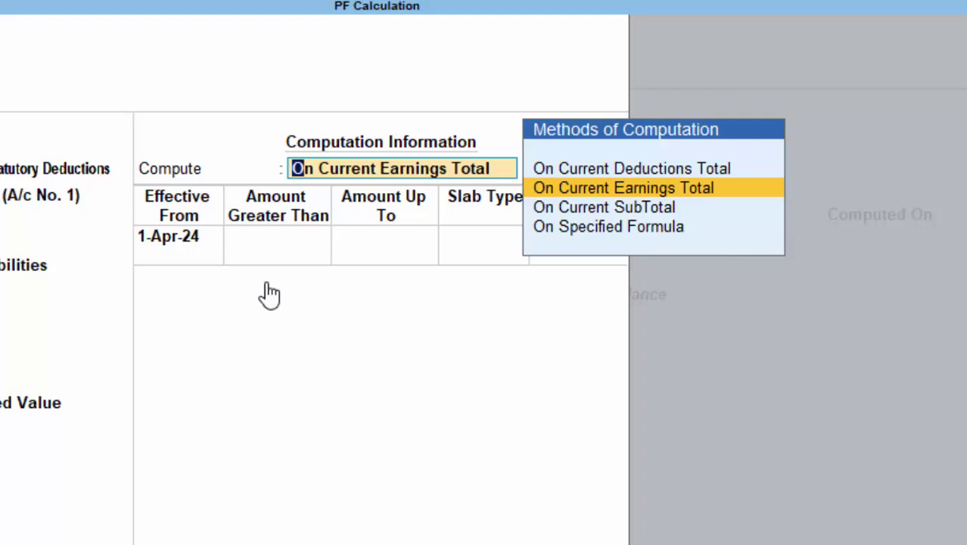
Compute PF on a formula of Basic Salary, with a first slab of 10% up to 20,000.
key(Down)
key(Down)
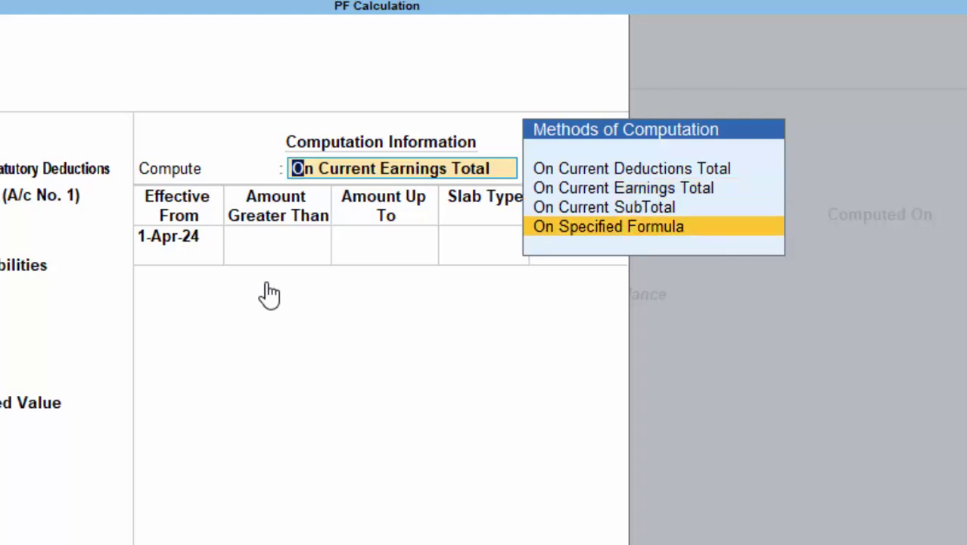
key(Return)
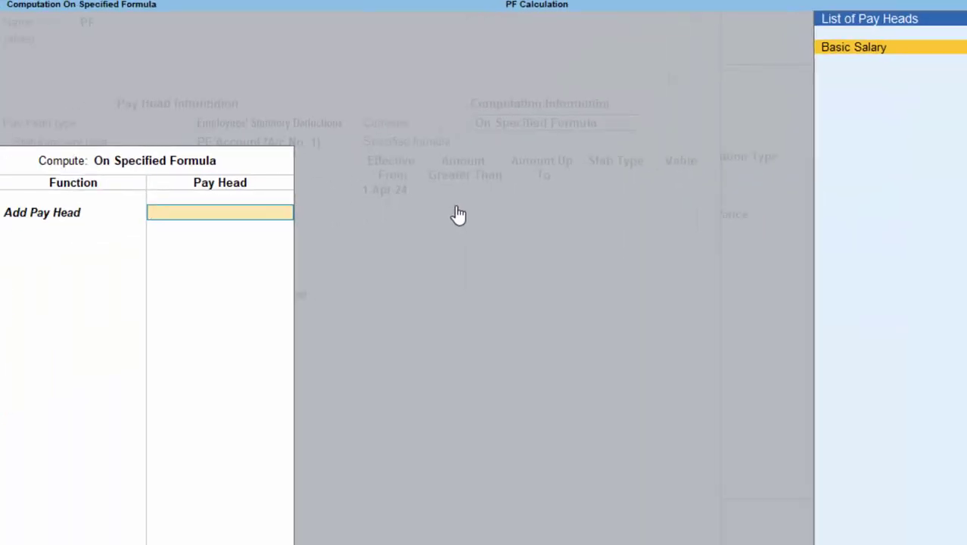
key(Return)
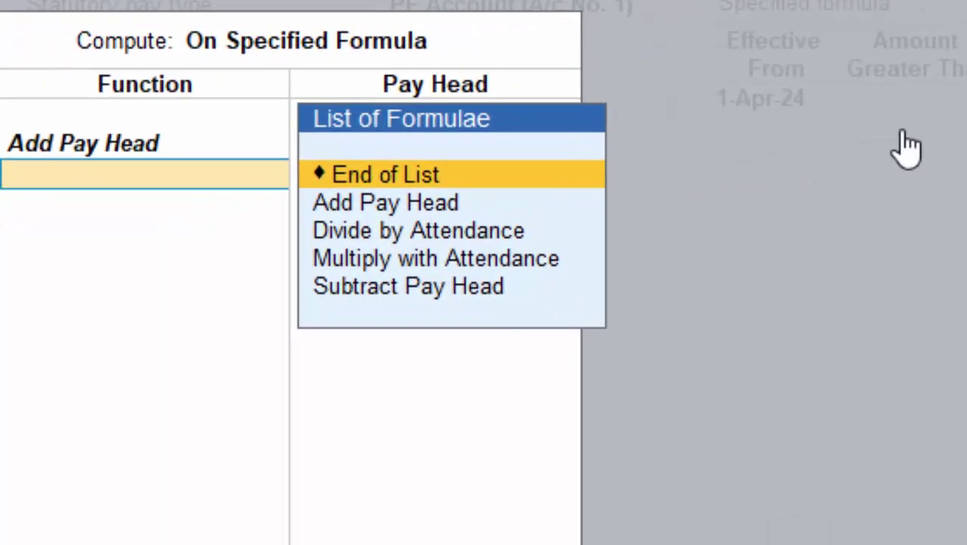
key(Return)
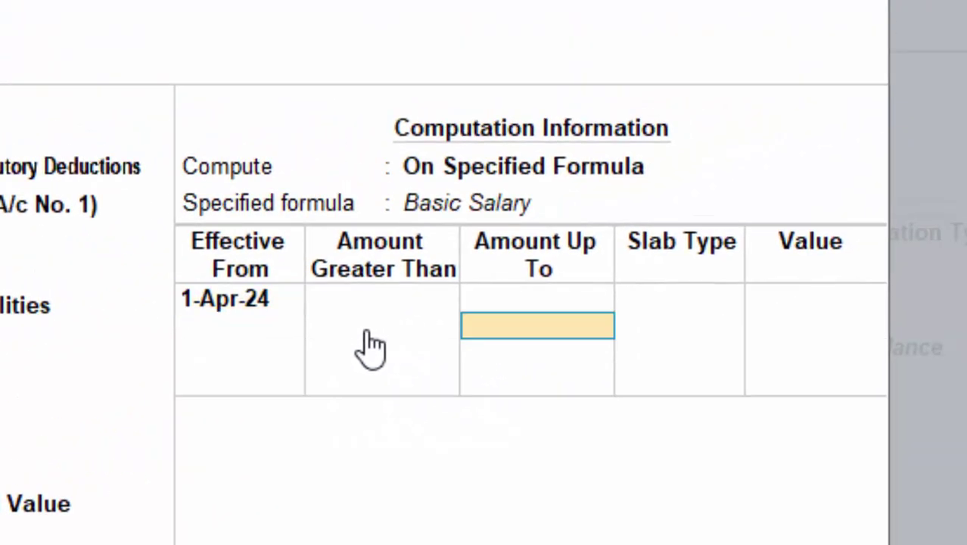
text(200)
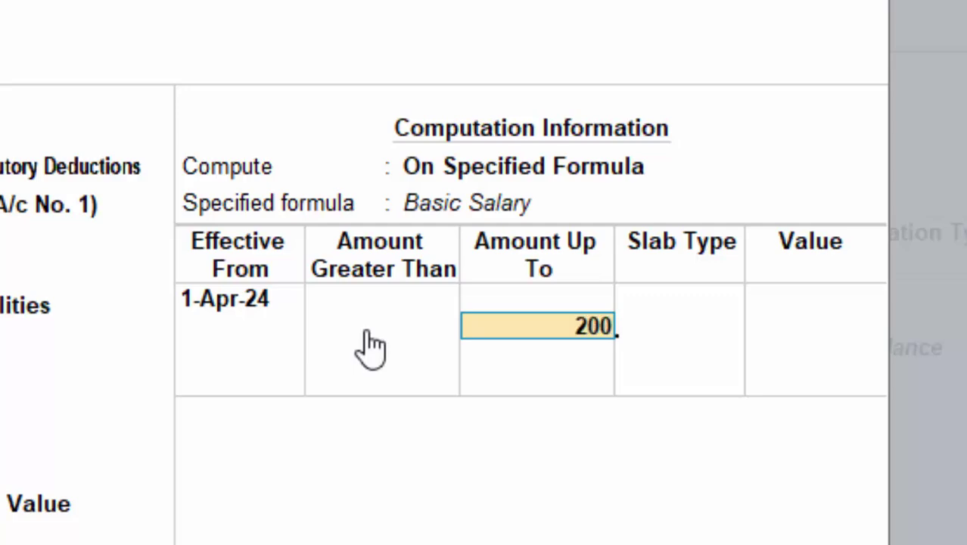
text(,0000)
key(Return)
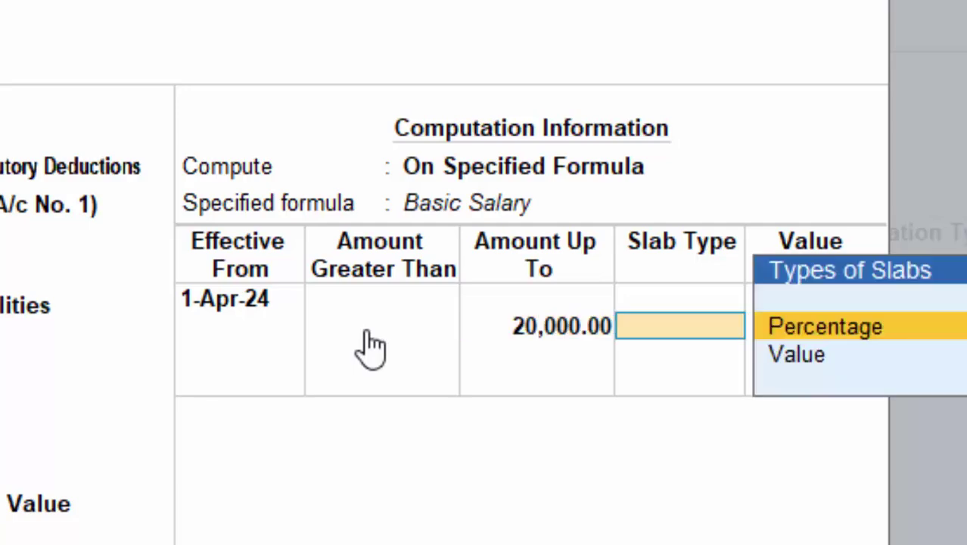
key(Return)
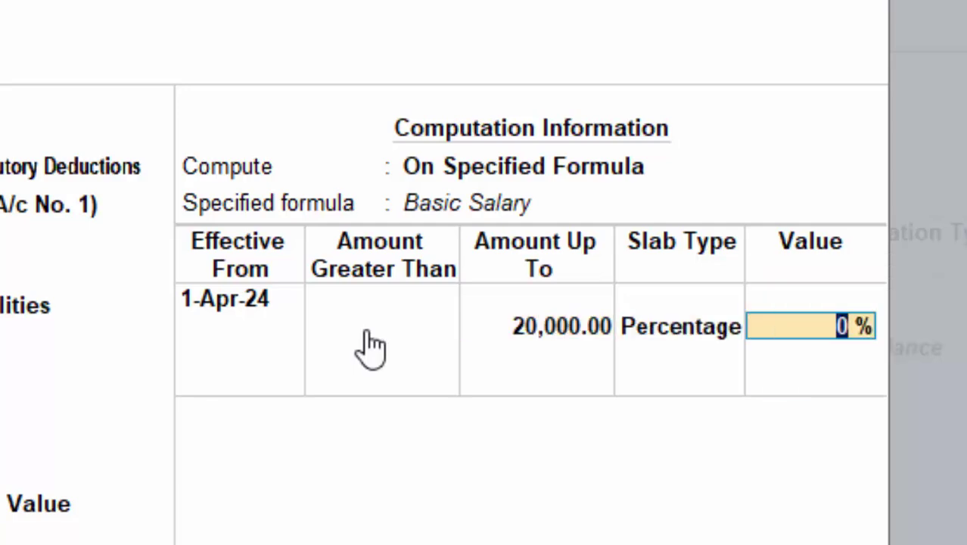
text(10)
key(Return)
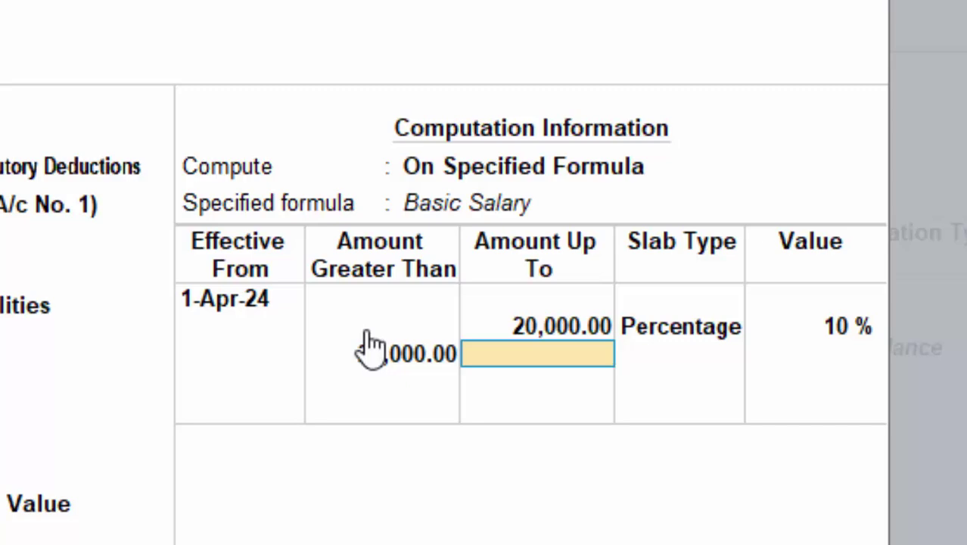
Add slabs of 15% up to 30,000 and 15% above, then save the PF pay head.
text(300)
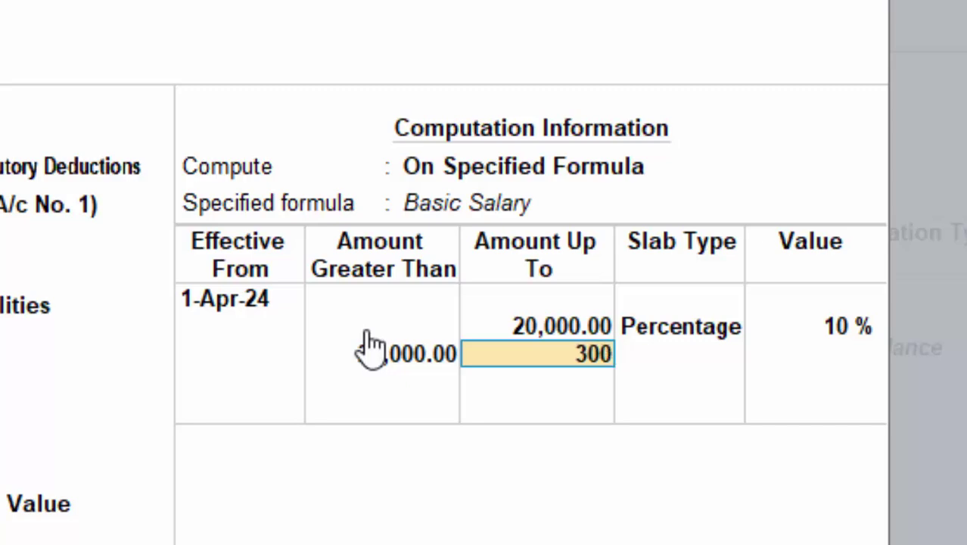
text(,000)
key(Return)
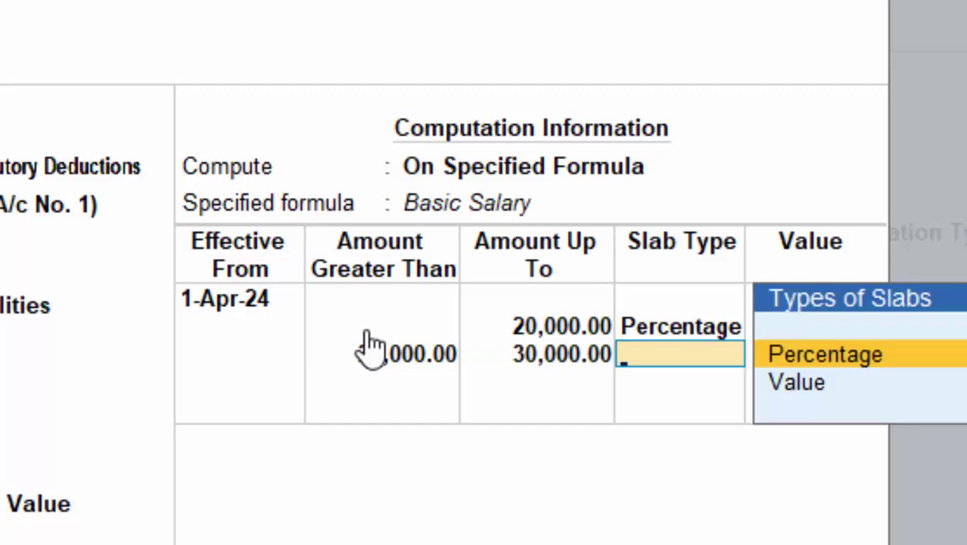
key(Return)
text(15)
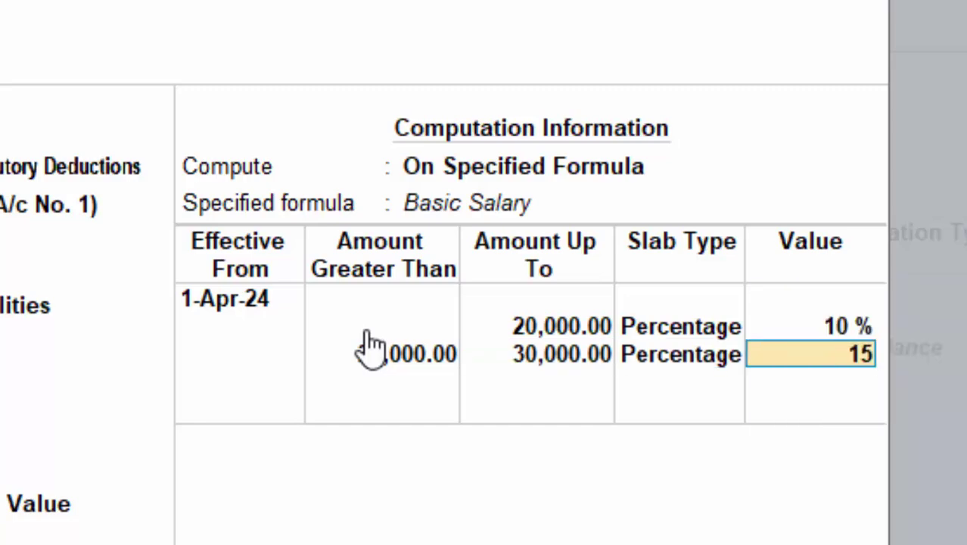
key(Return)
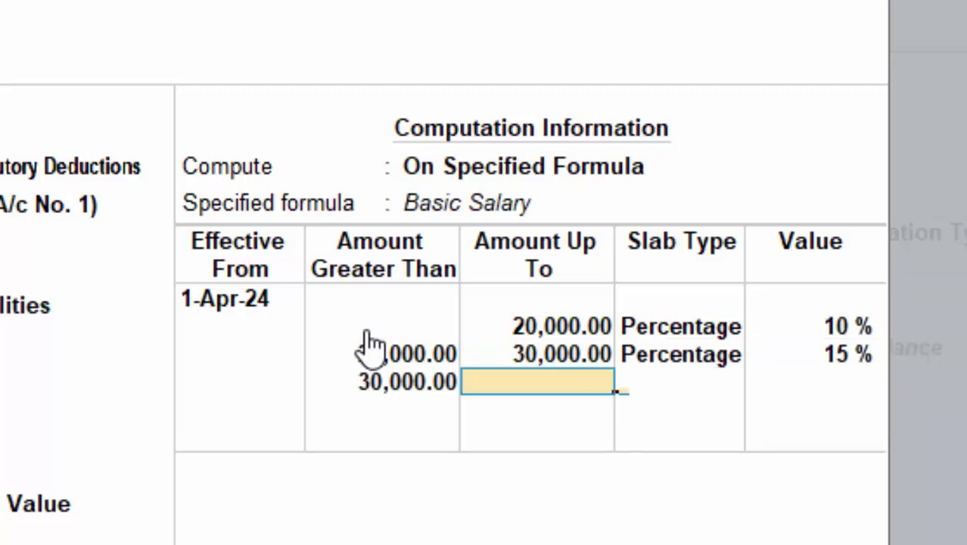
key(Return)
key(Return)
text(1)
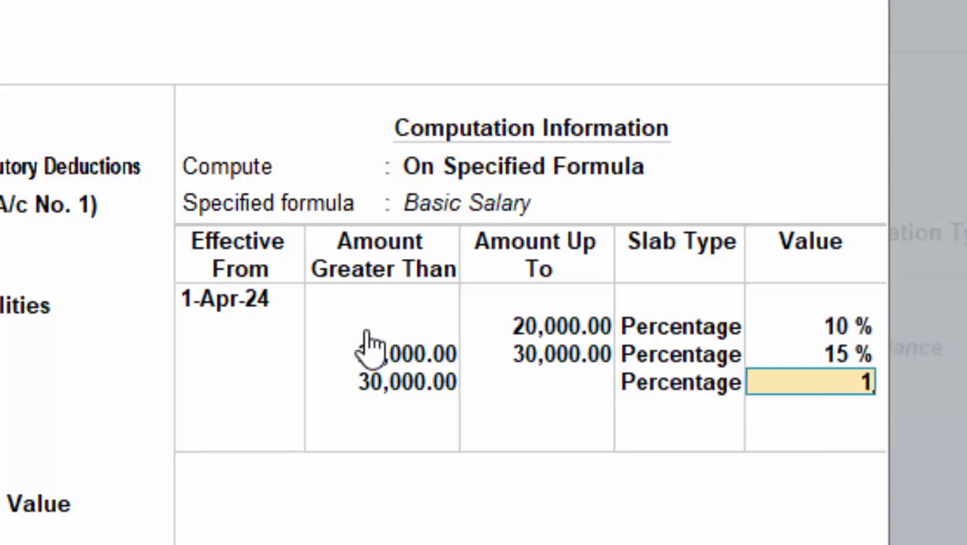
text(5)
key(Return)
key(Return)
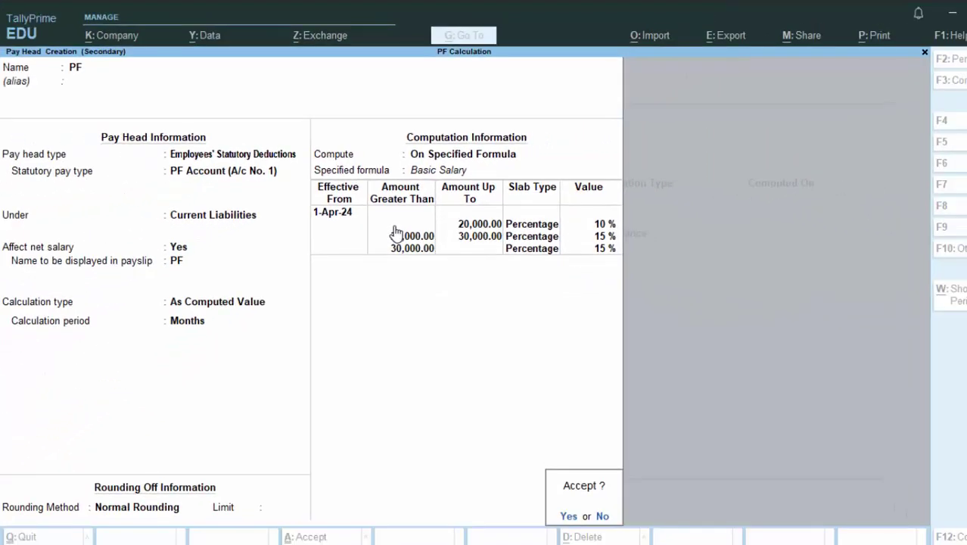
key(Return)
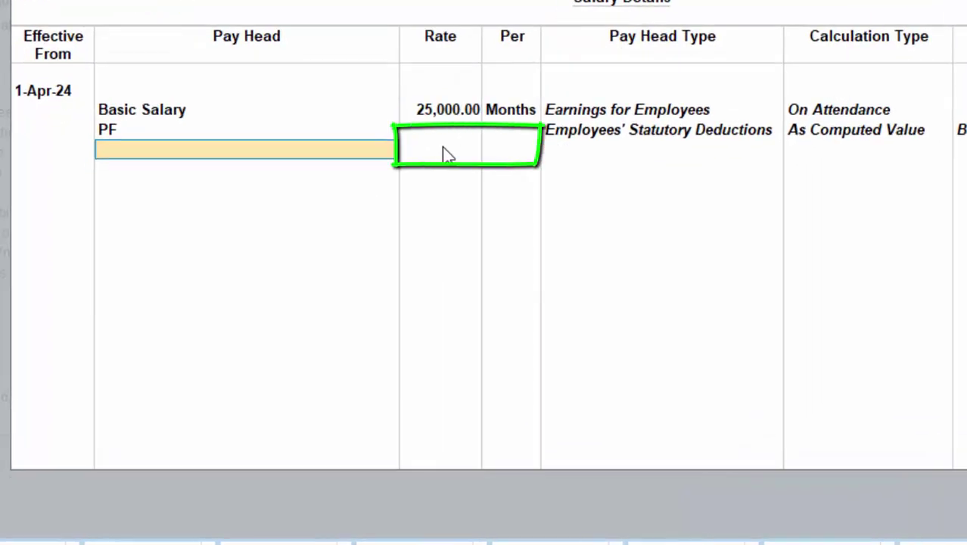
Accept the salary details, then enter employee number, designation Operator, function Computer Operator, location Deoria.
key(Return)
key(Return)
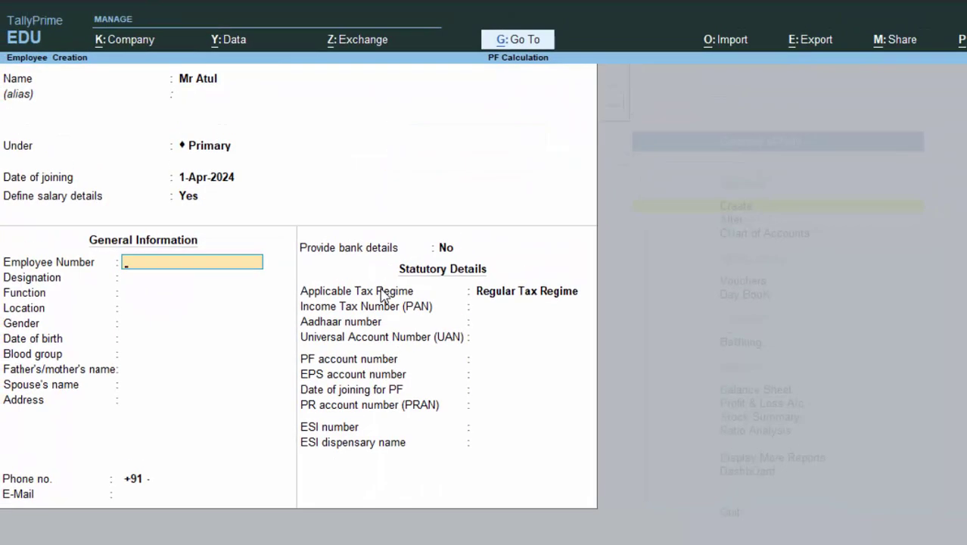
text(477575)
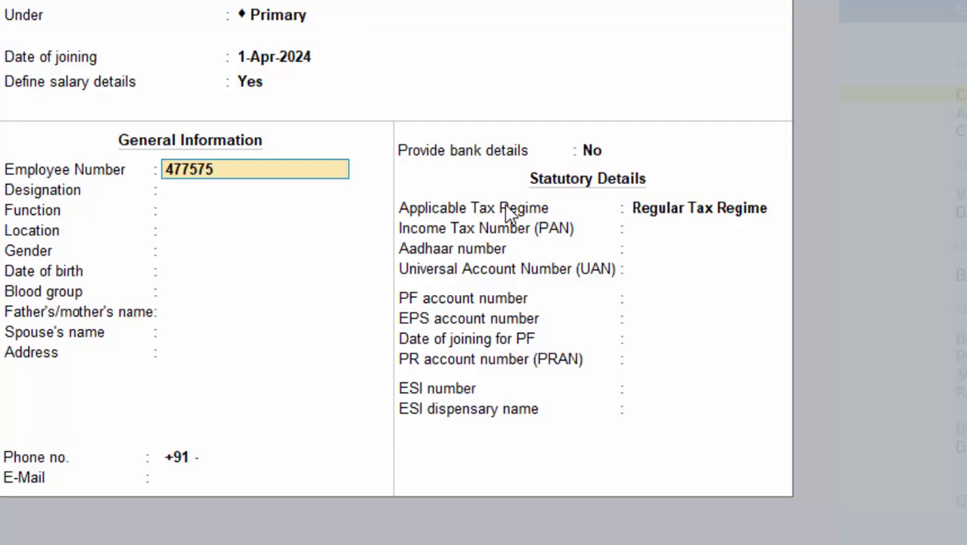
key(Return)
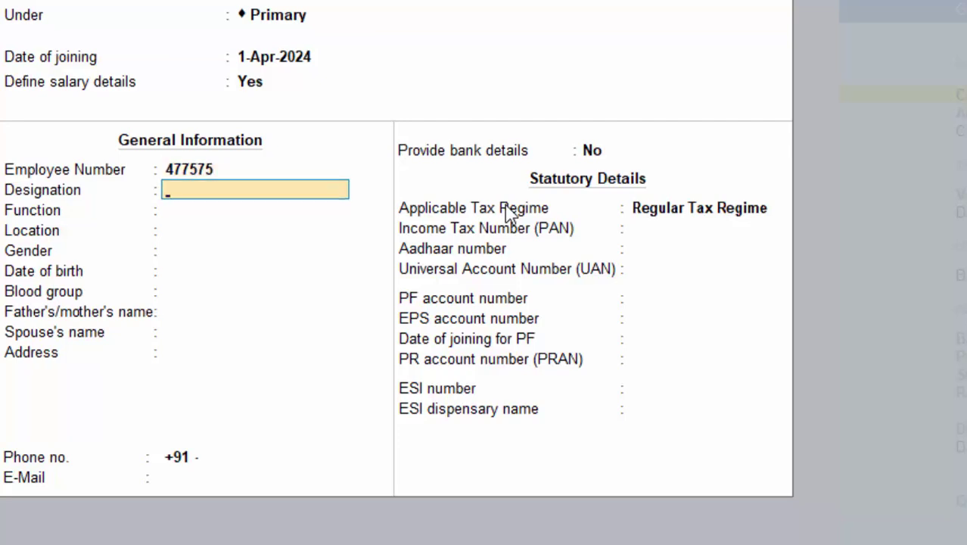
text(Operator)
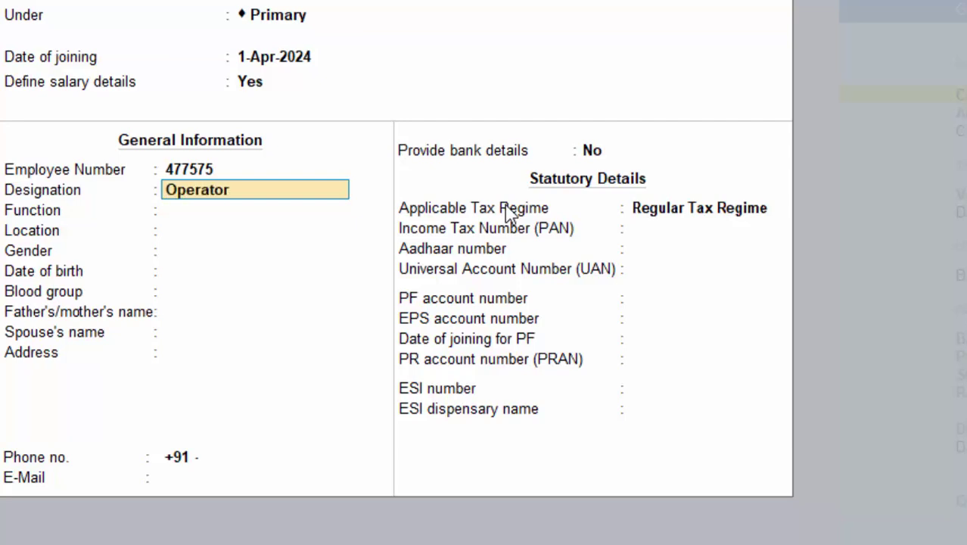
key(Return)
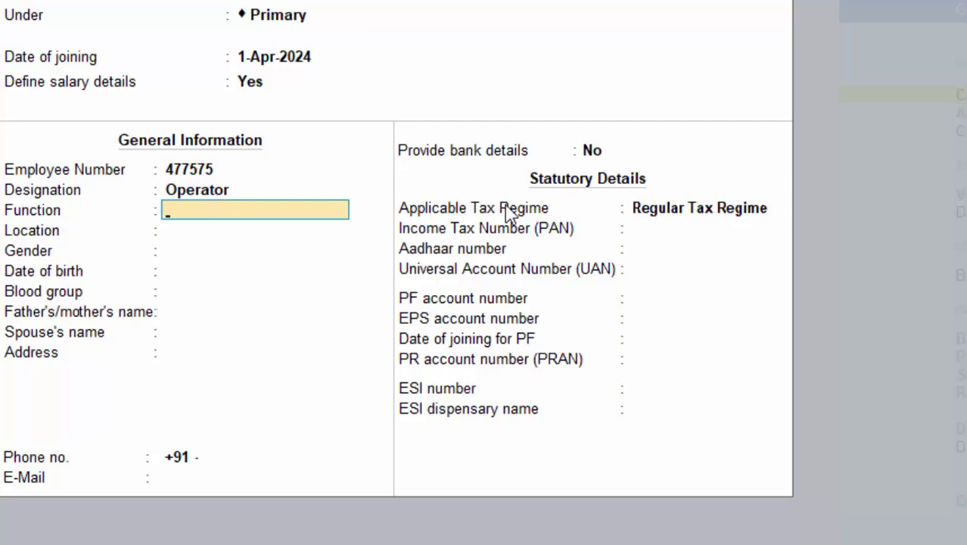
text(Computer Op)
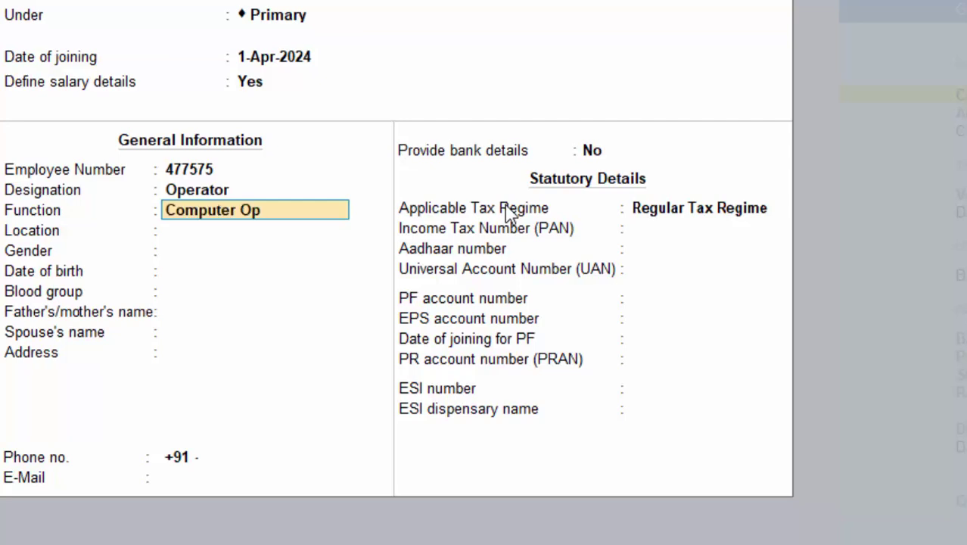
text(erator)
key(Return)
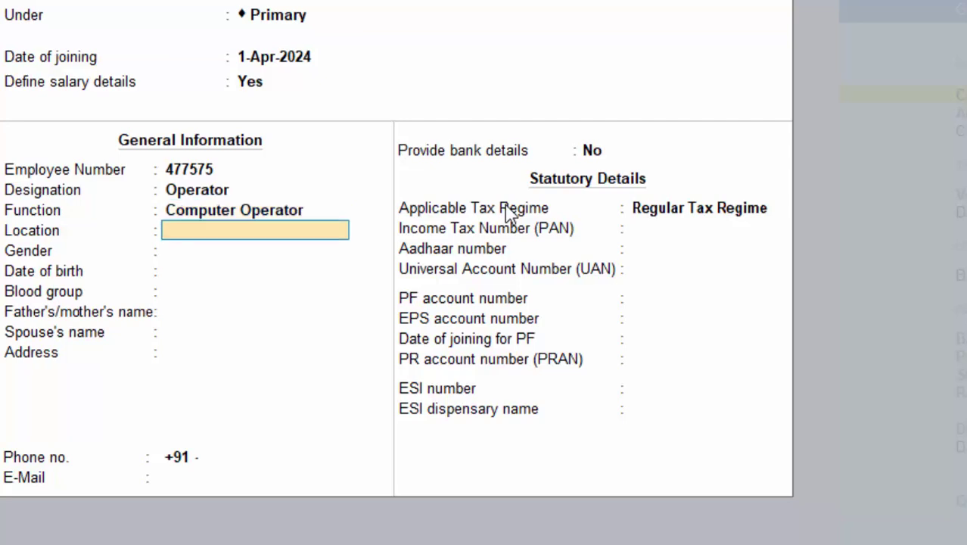
text(Deoria)
key(Return)
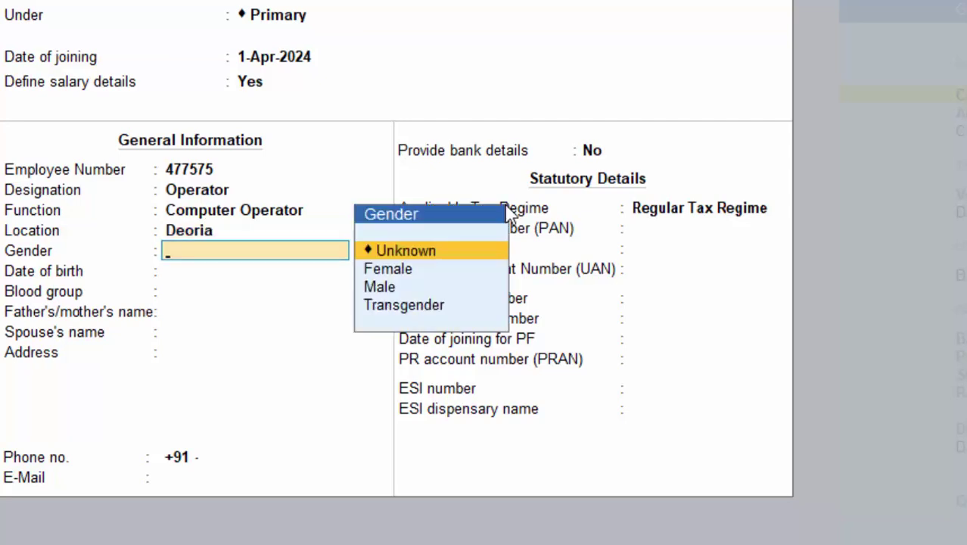
Set gender to Male and move through the personal and PF/ESI statutory fields.
key(Down)
key(Down)
key(Return)
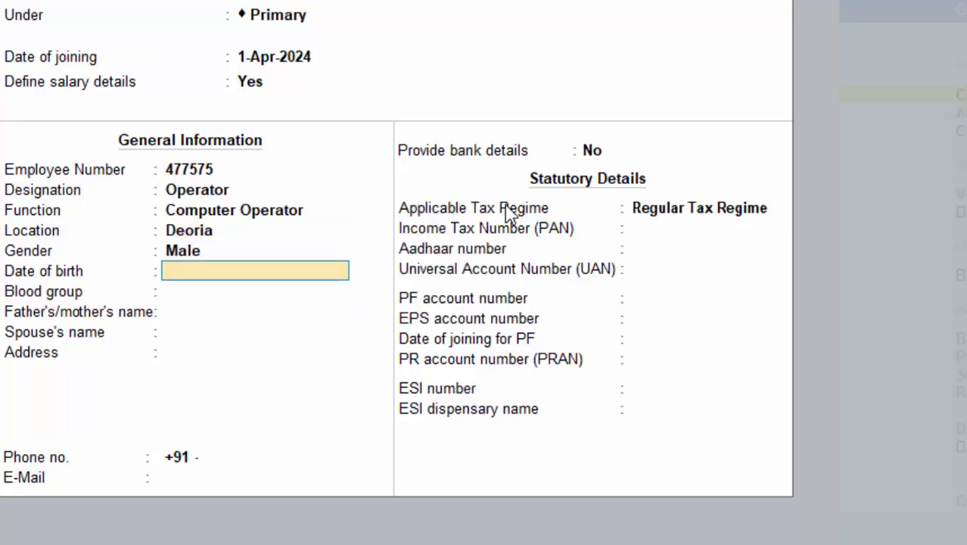
key(Return)
key(Return)
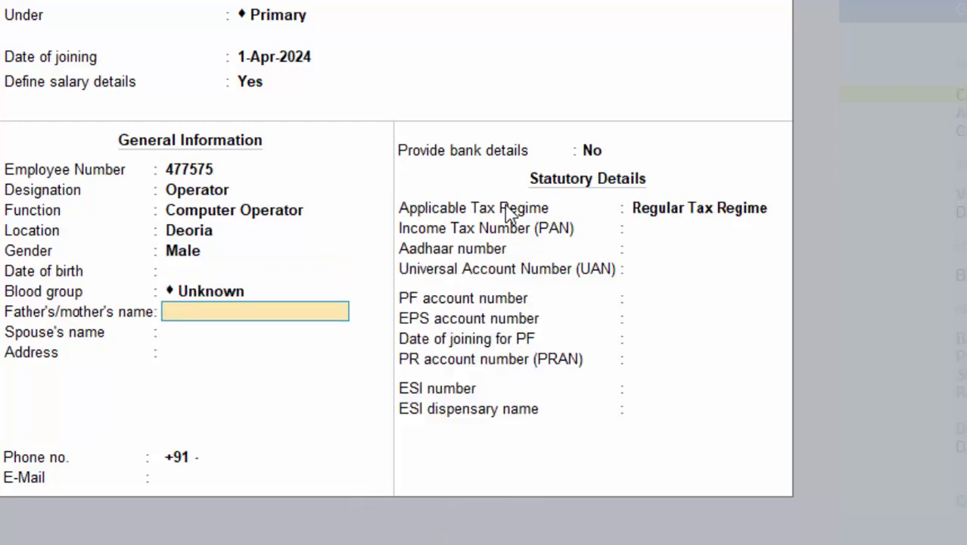
key(Return)
key(Return)
key(Return)
key(Return)
key(Return)
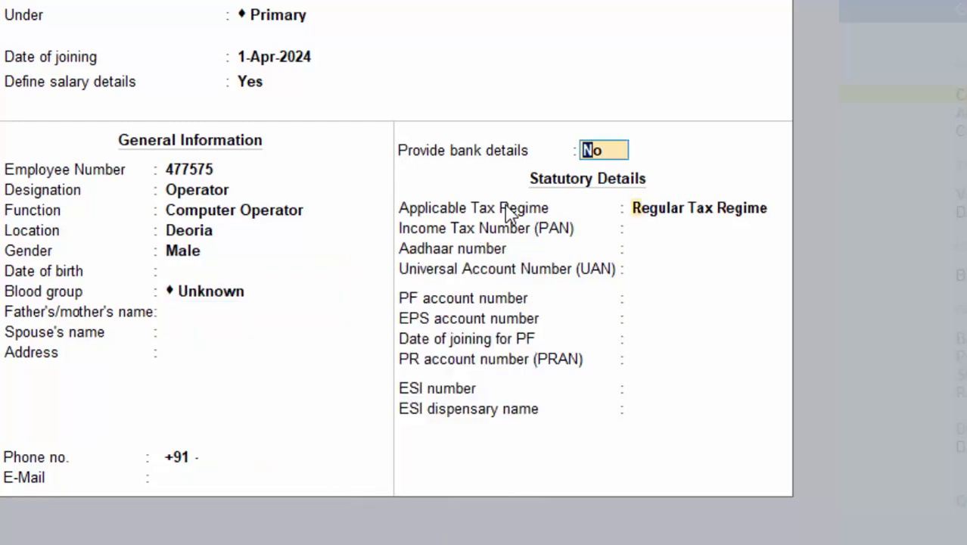
key(Return)
key(Return)
key(Return)
key(Return)
key(Return)
key(Return)
key(Return)
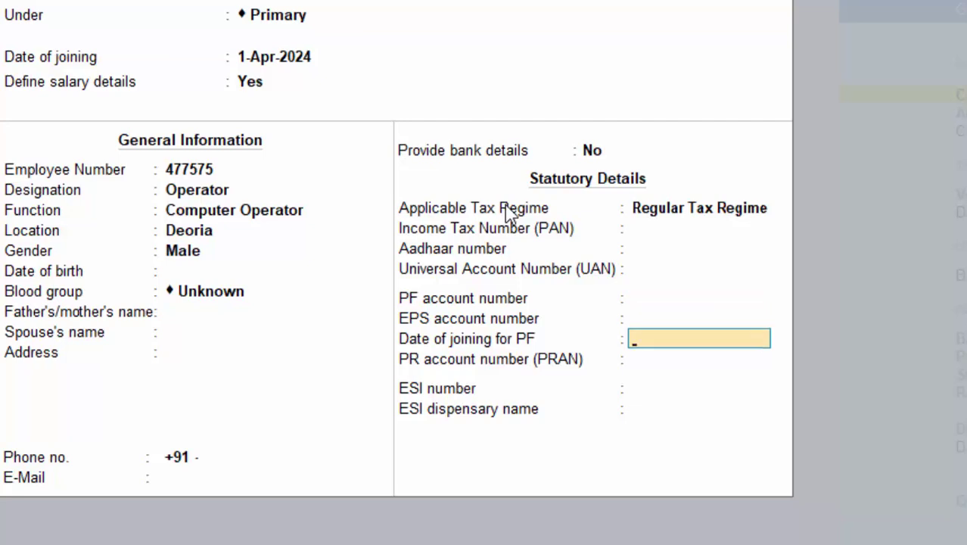
key(Return)
key(Return)
key(Return)
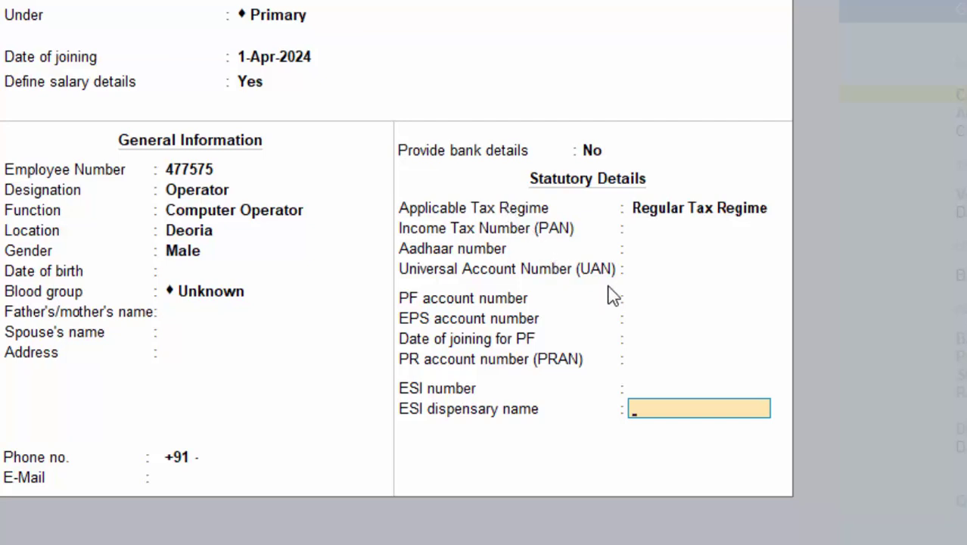
click(633, 275)
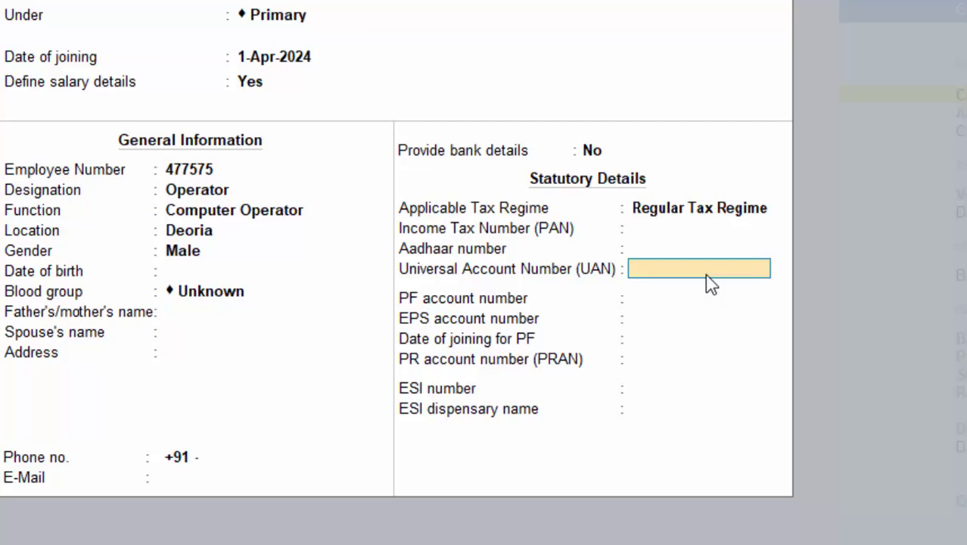
Pass the remaining ESI fields and accept the employee record.
key(Return)
key(Return)
key(Return)
key(Return)
key(Return)
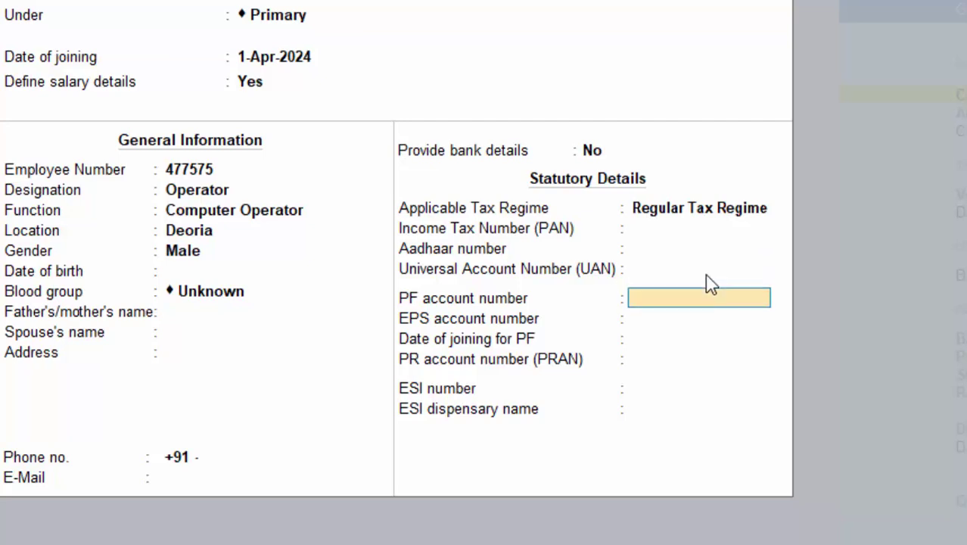
key(Return)
key(Return)
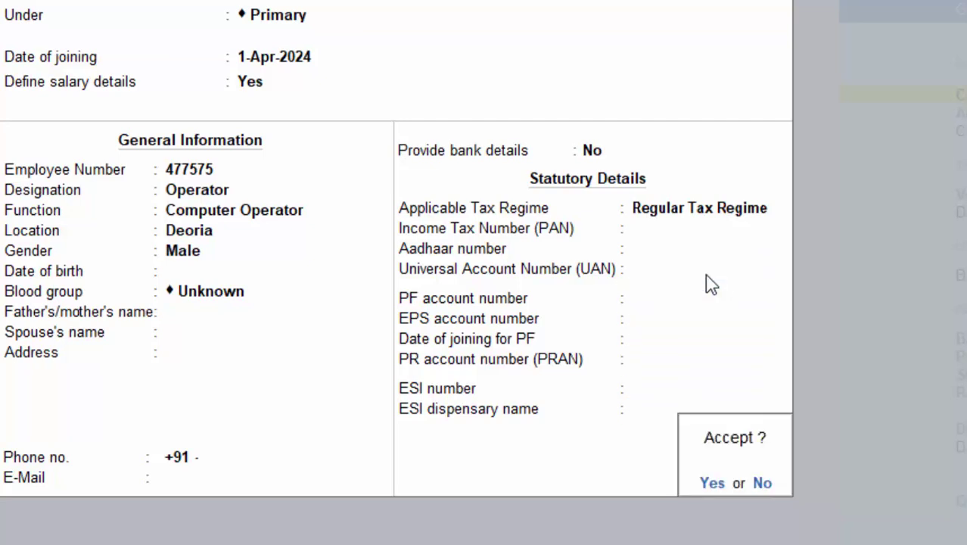
key(Return)
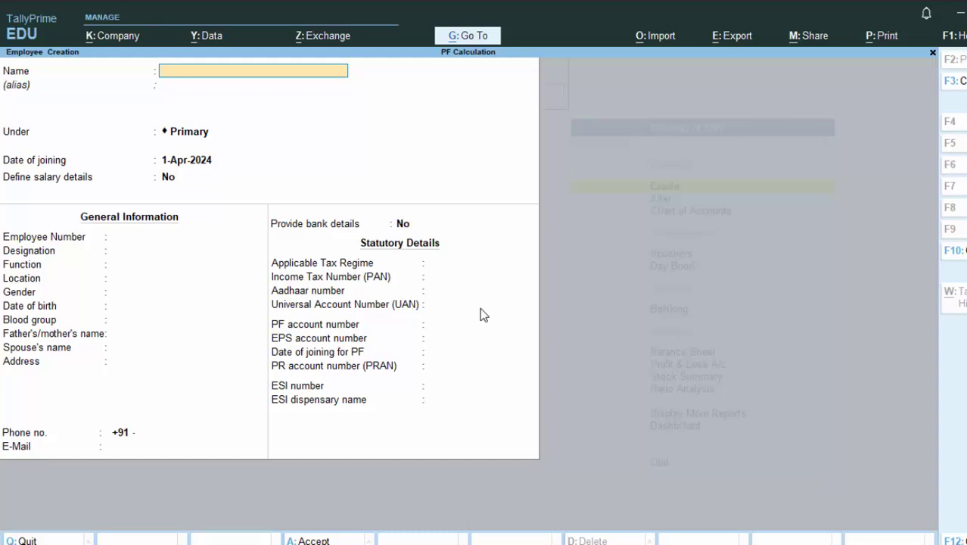
Discard the blank employee form and begin a new Receipt voucher No. 1 from the Gateway.
key(Escape)
key(Return)
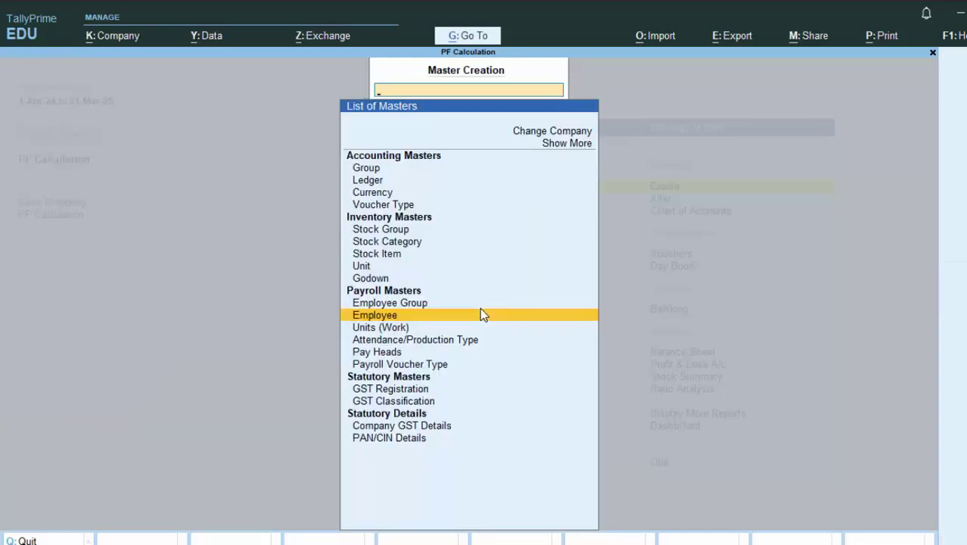
key(Escape)
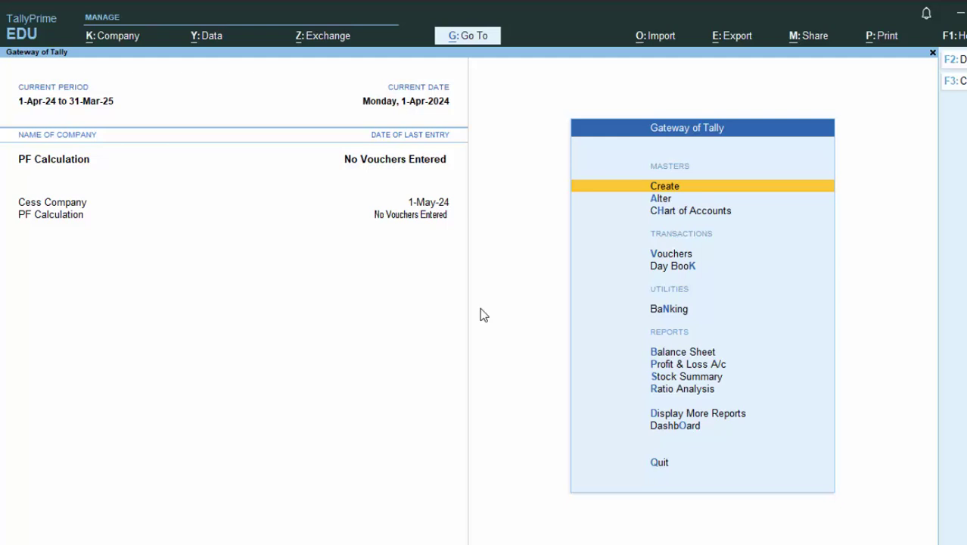
key(v)
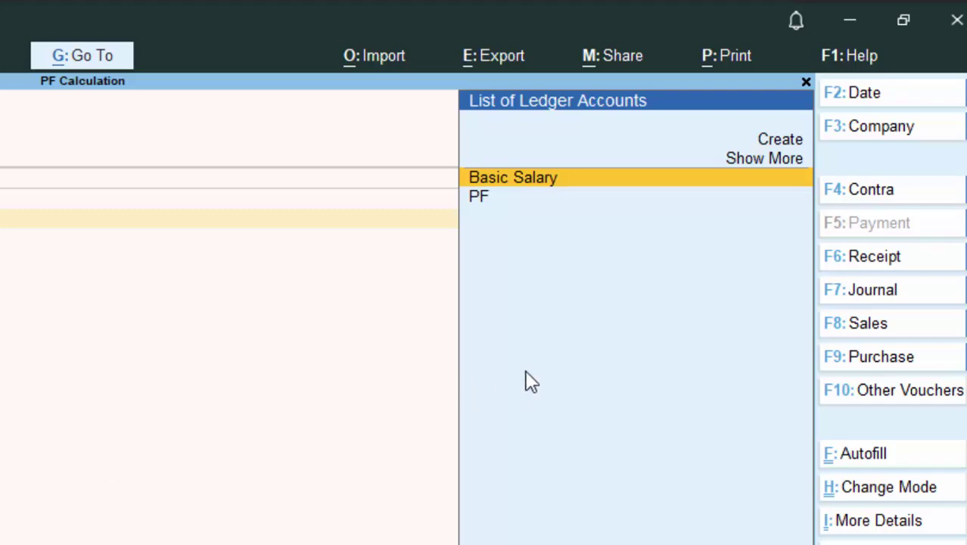
click(841, 259)
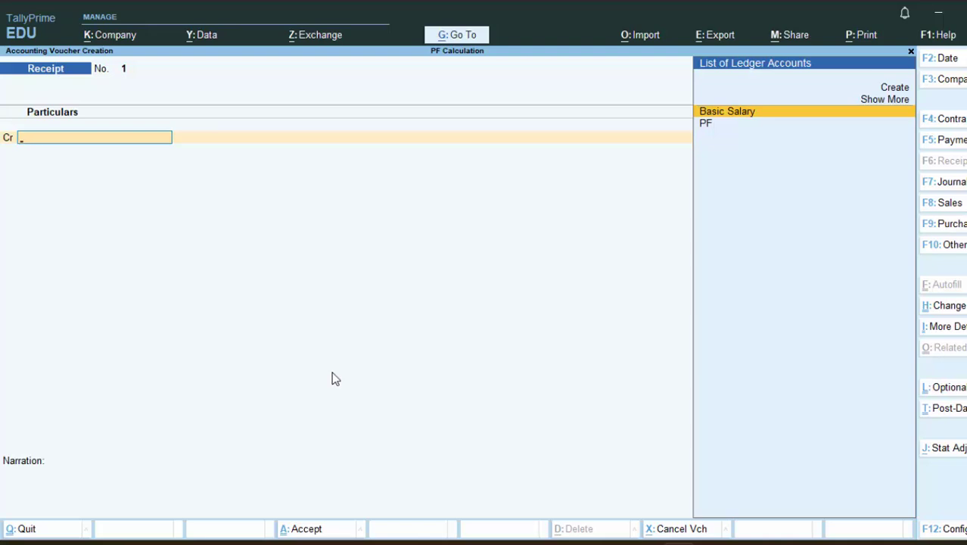
Create and save a 'Capital a/c' ledger under the Capital Account group.
key(Up)
key(Up)
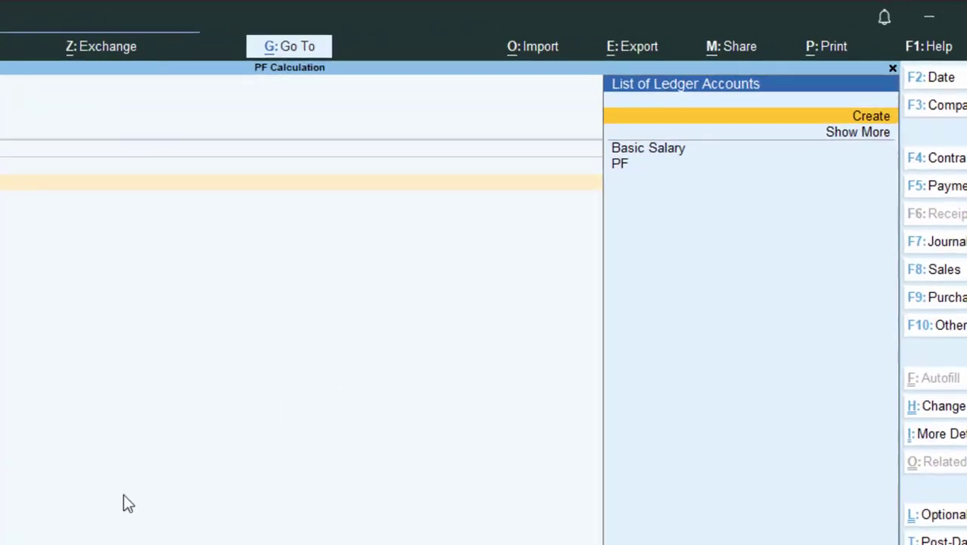
key(Return)
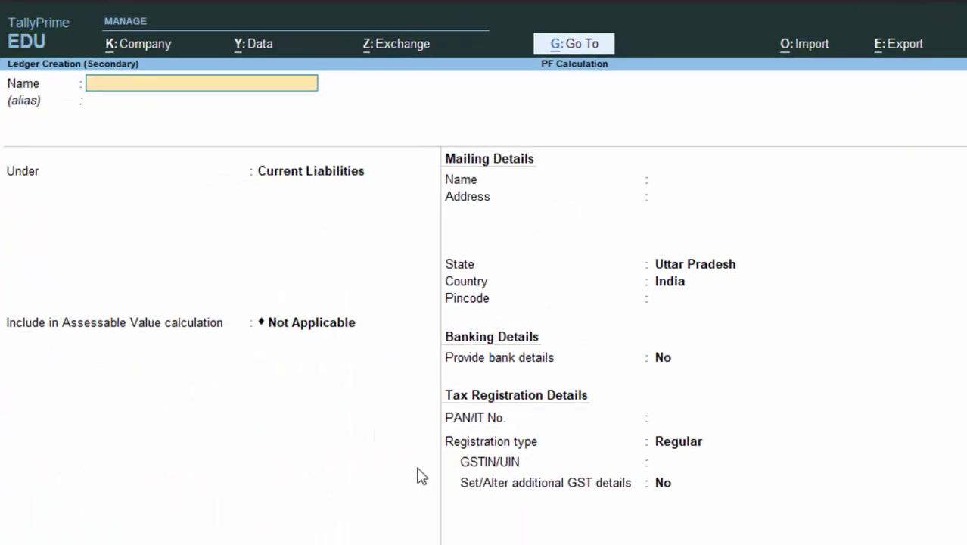
text(Capita)
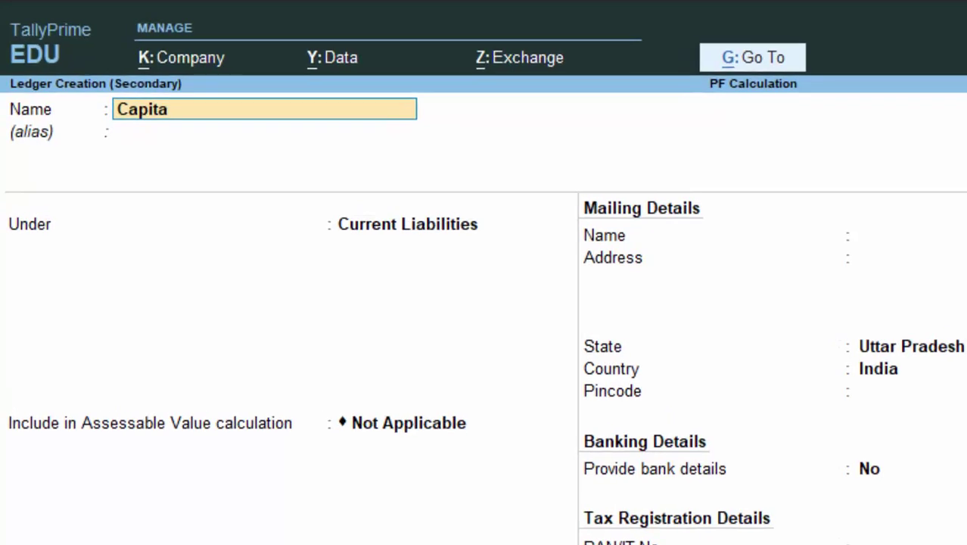
text(l a/c)
key(Return)
key(Return)
text(C)
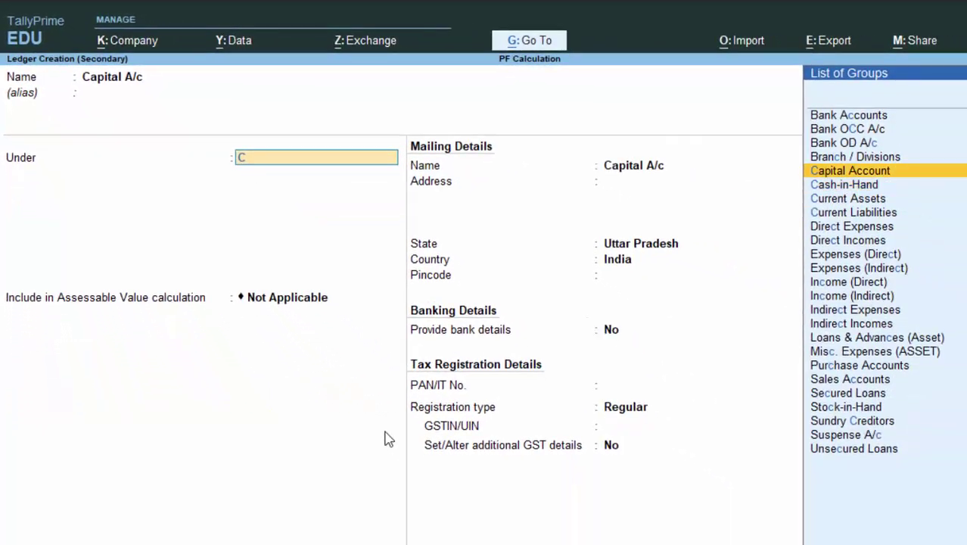
key(Return)
key(Return)
key(Return)
key(Return)
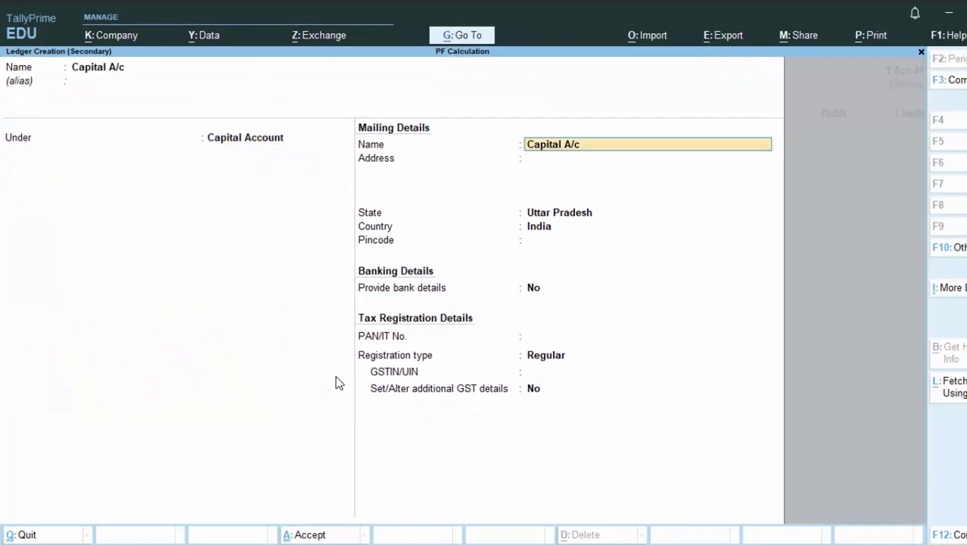
key(Return)
key(Return)
key(Return)
key(Return)
key(Return)
key(Return)
key(Return)
key(Return)
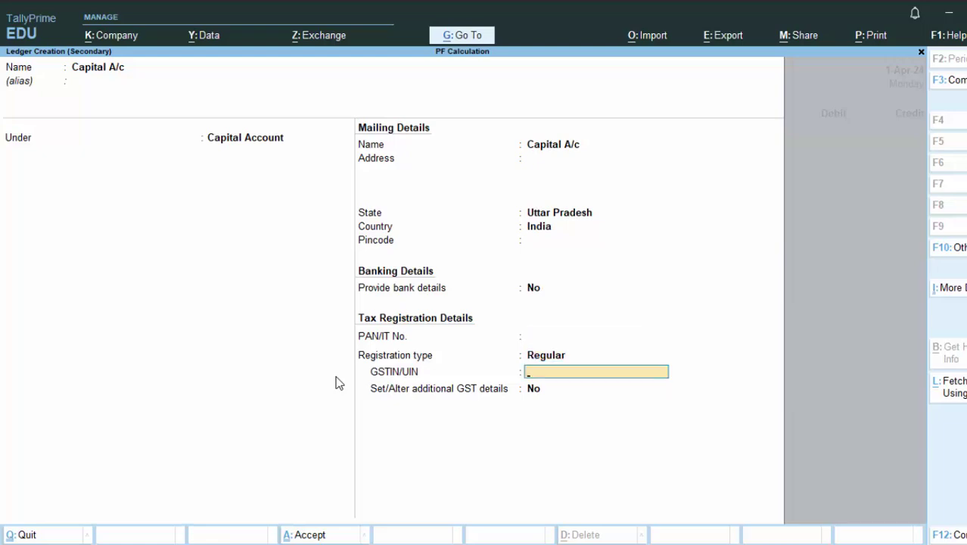
key(Return)
key(Return)
key(Return)
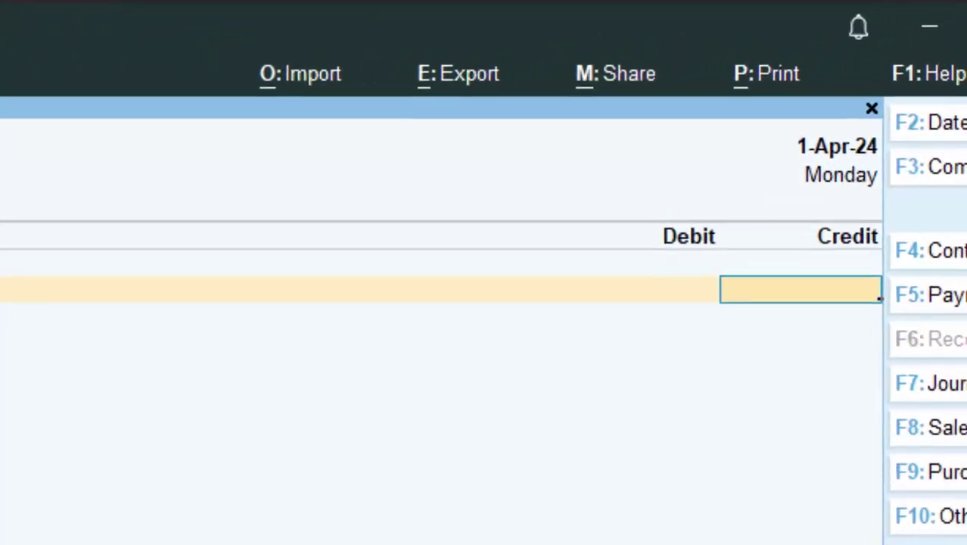
Credit Capital A/c with 7,00,000 and start a new ledger for the Dr line.
text(7,00,0)
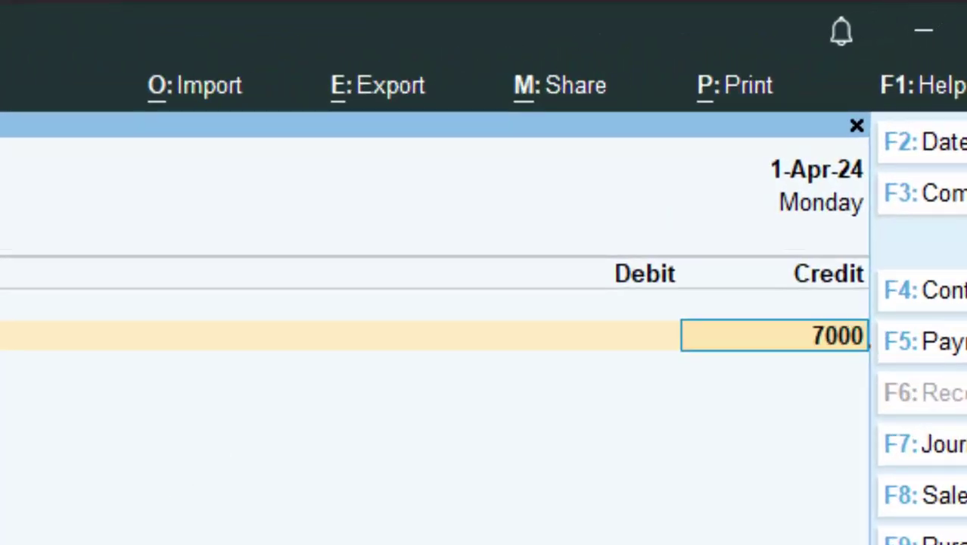
text(0)
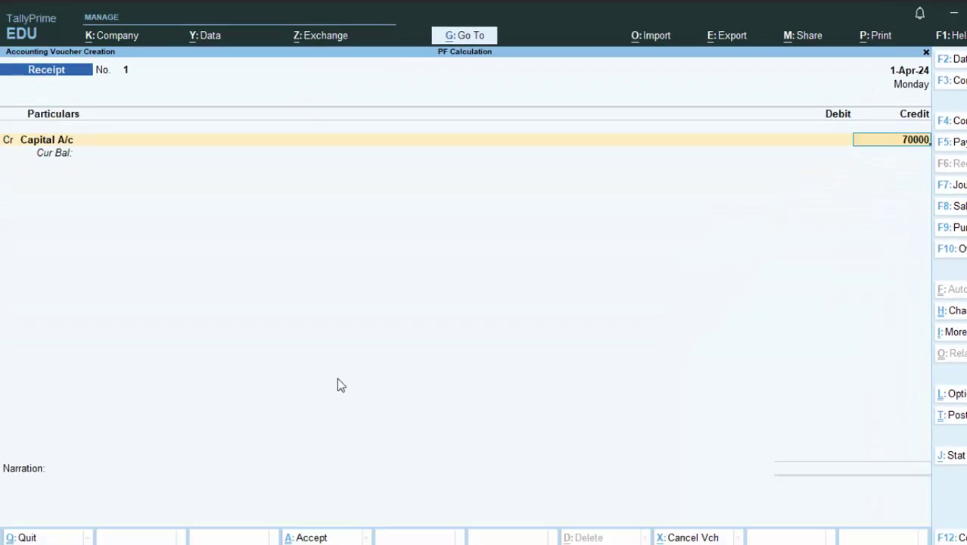
text(0)
key(Return)
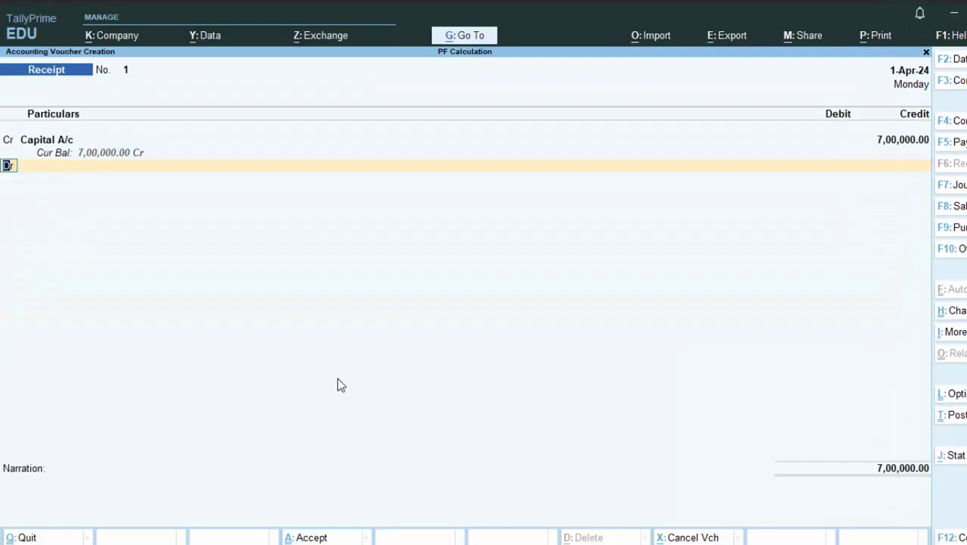
key(Return)
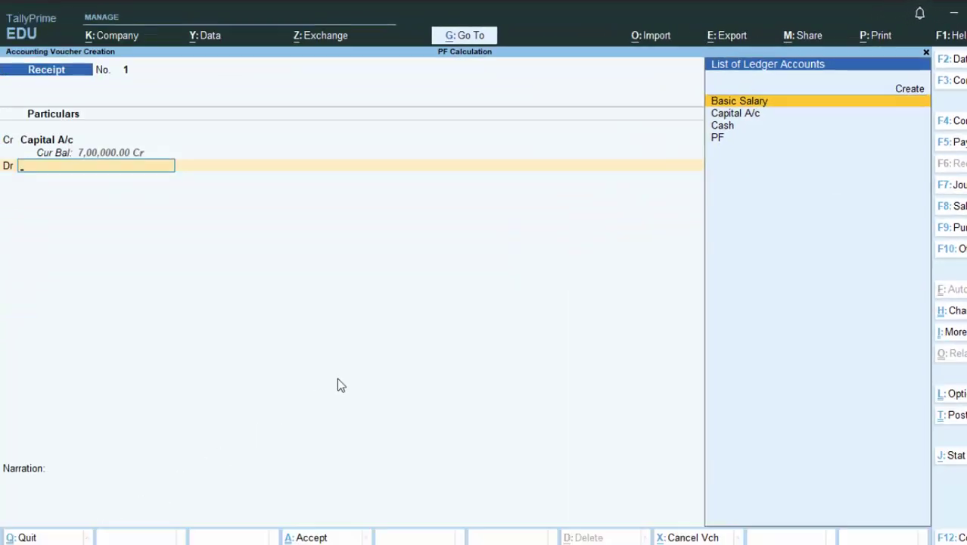
key(alt+c)
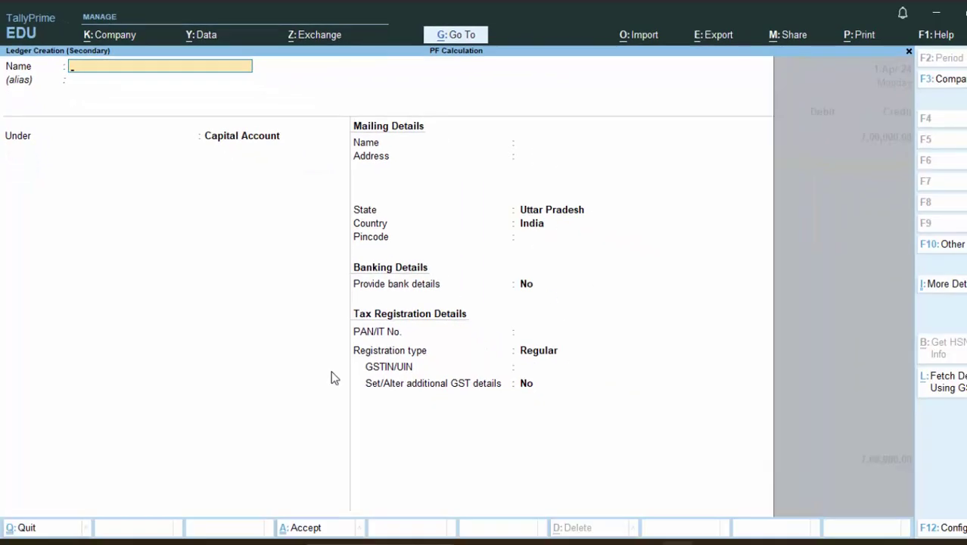
Name the new ledger Axis Bank under Bank Accounts and enter its bank account number.
text(Axis)
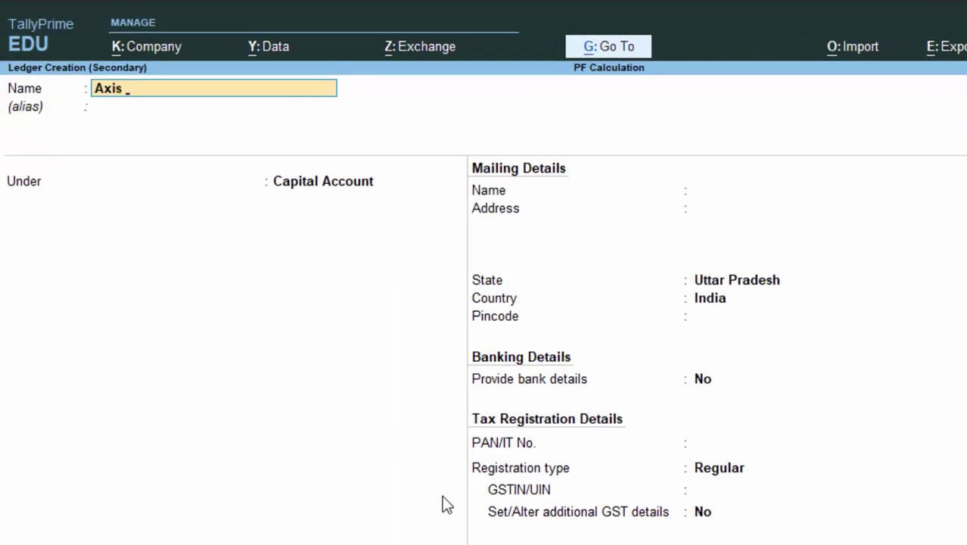
text( Ban)
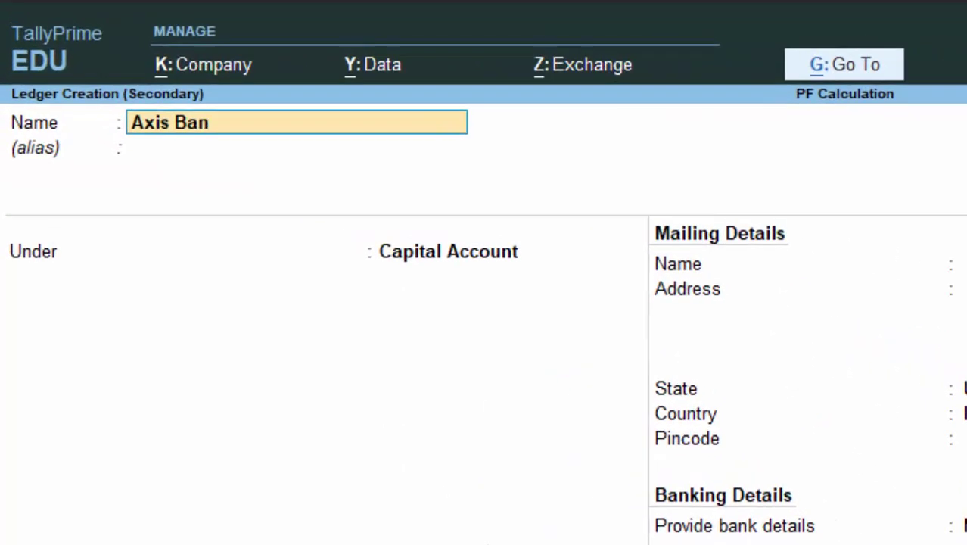
text(k)
key(Return)
text(B)
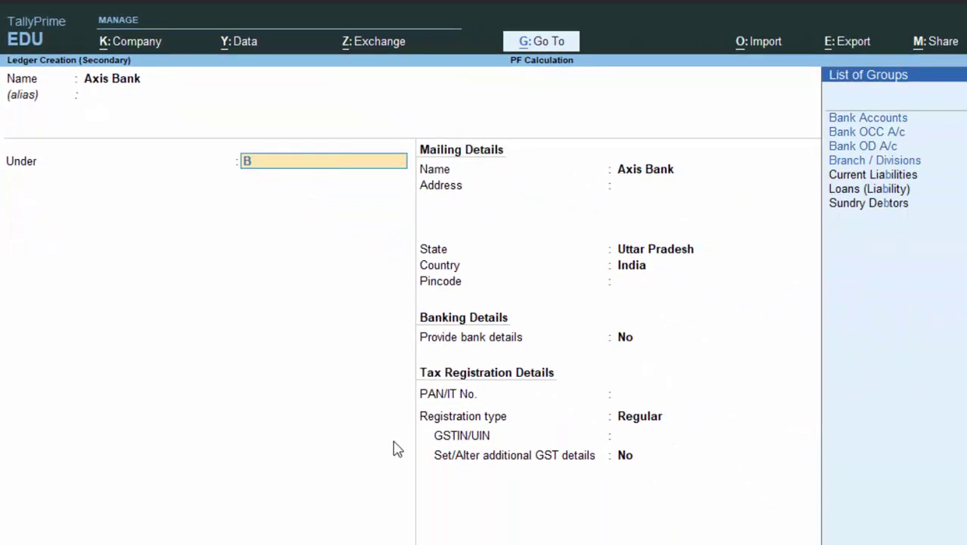
key(Down)
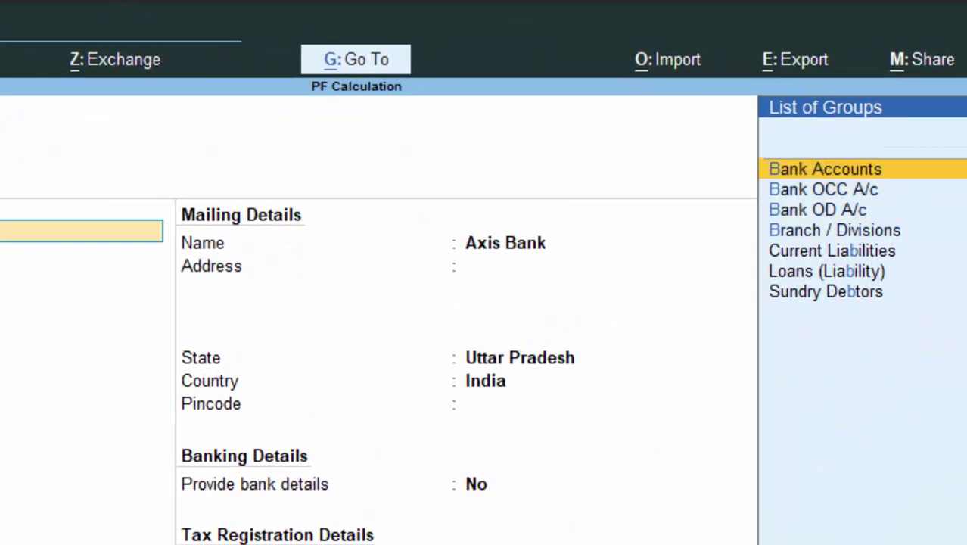
key(Return)
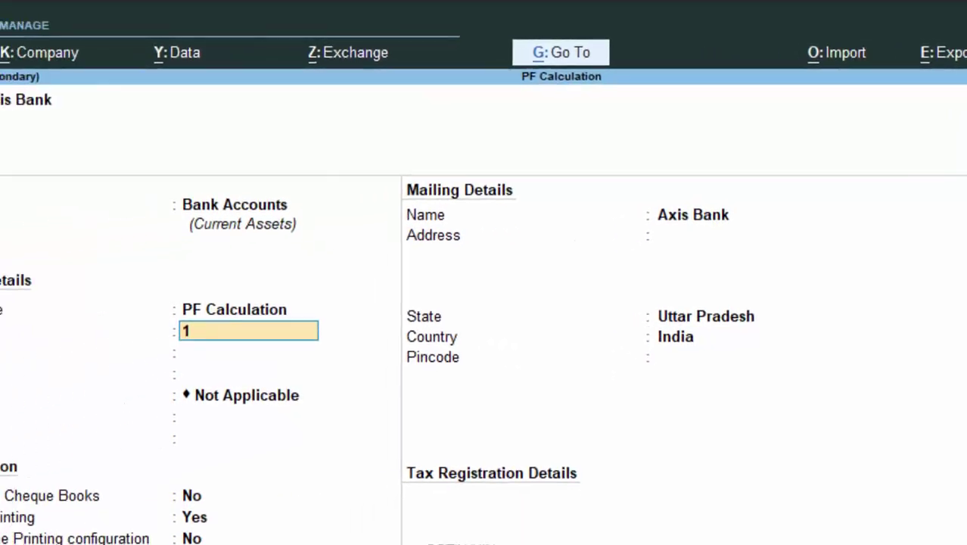
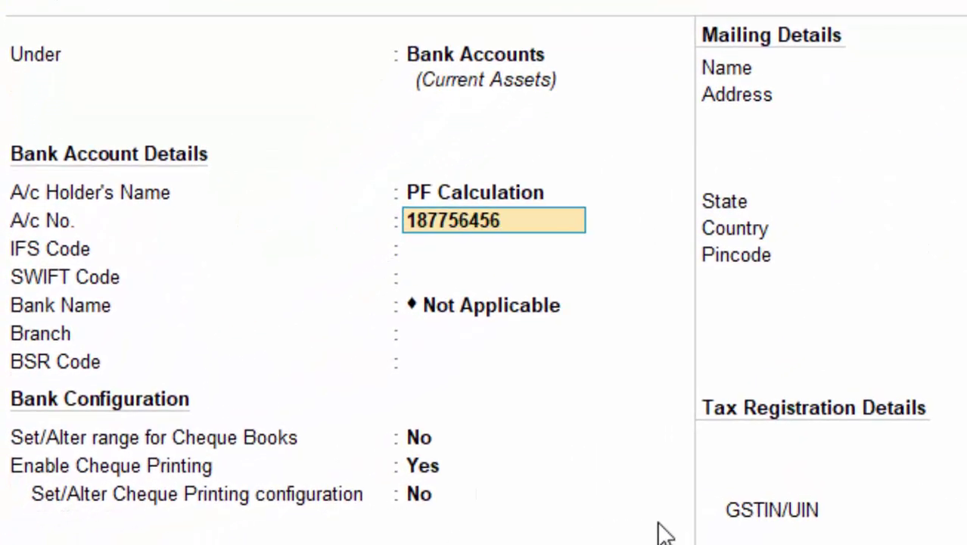
key(Return)
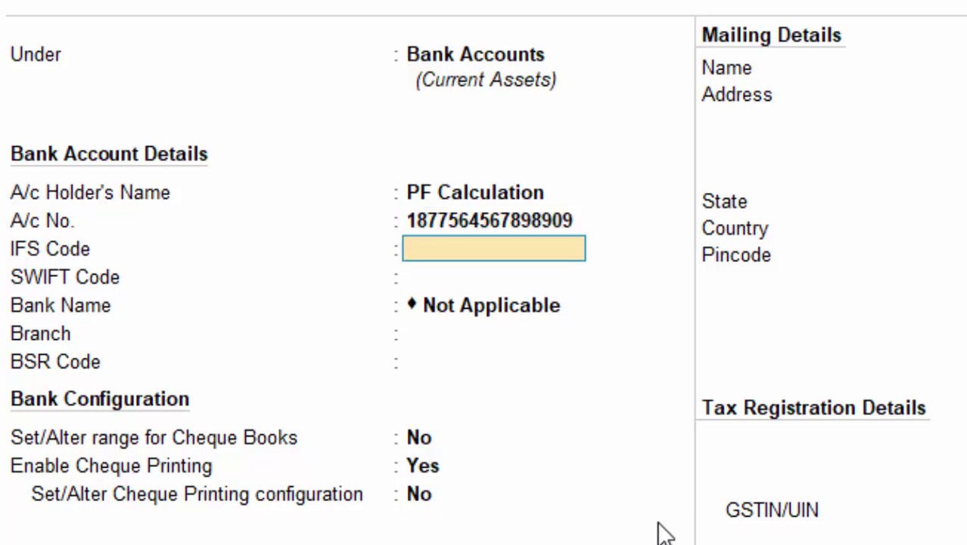
Leave IFS, SWIFT, BSR, cheque and mailing details unchanged and save the Axis Bank ledger.
key(Return)
key(Return)
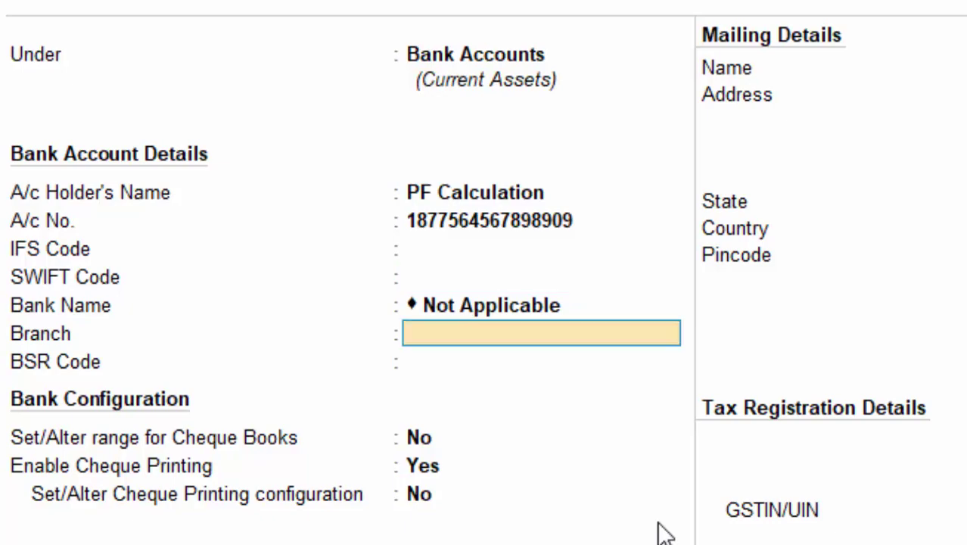
key(Return)
key(Return)
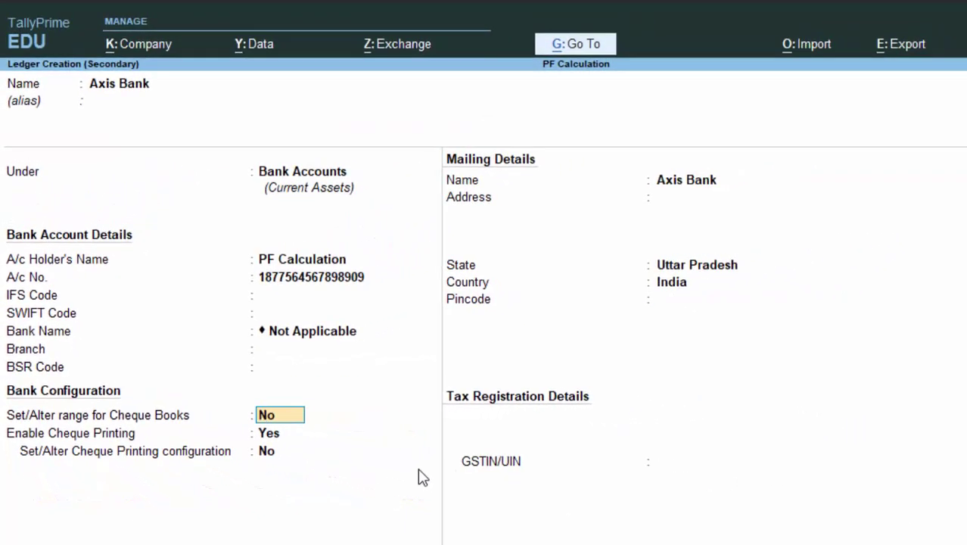
key(Return)
key(Return)
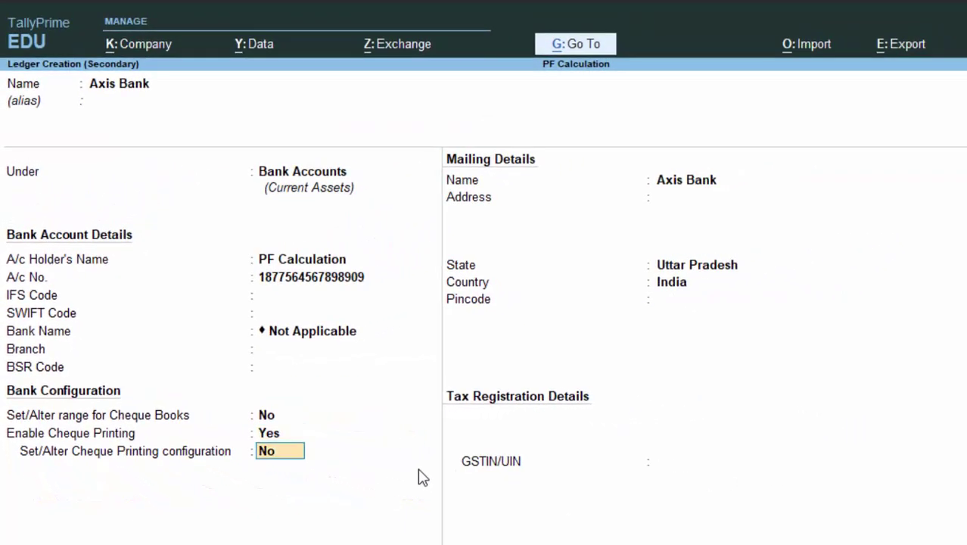
key(Return)
key(Return)
key(Return)
key(Return)
key(Return)
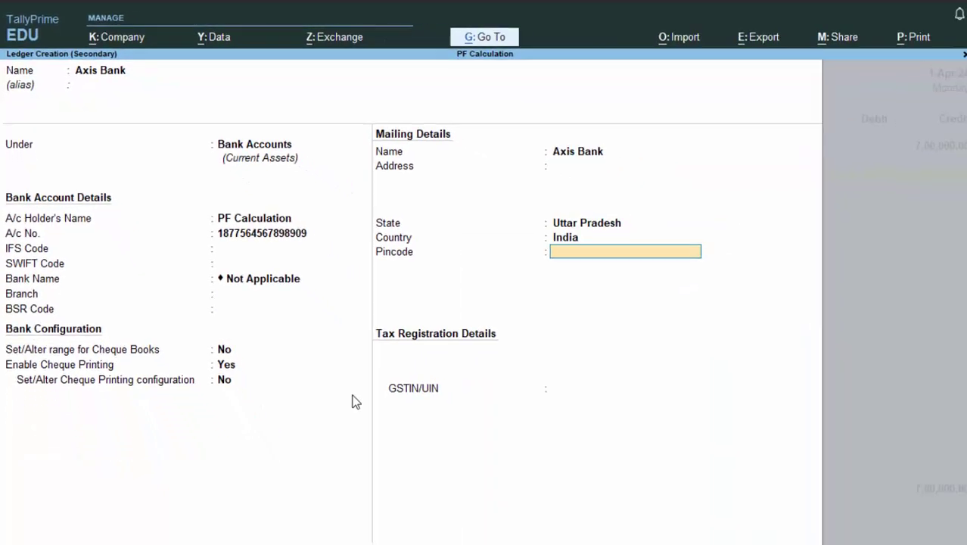
key(Return)
key(Return)
key(Return)
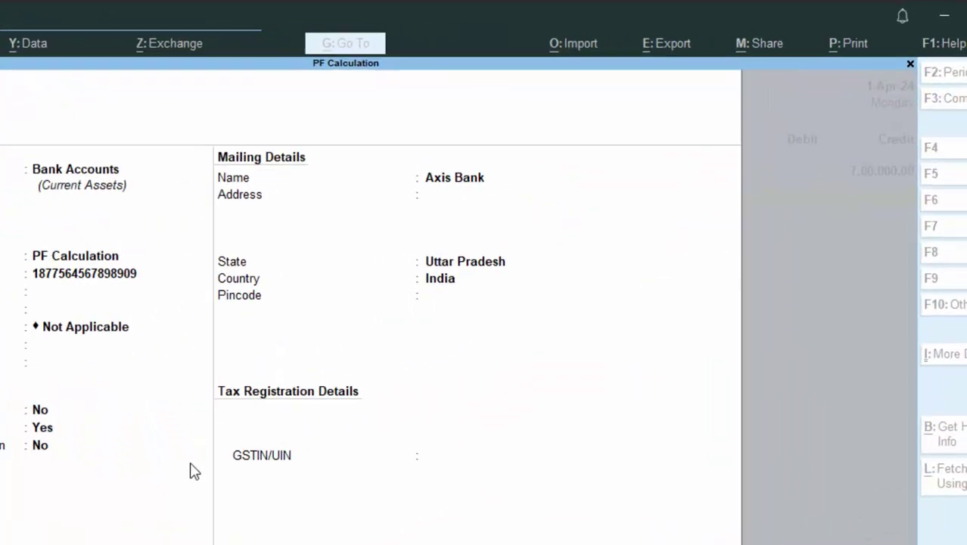
key(Return)
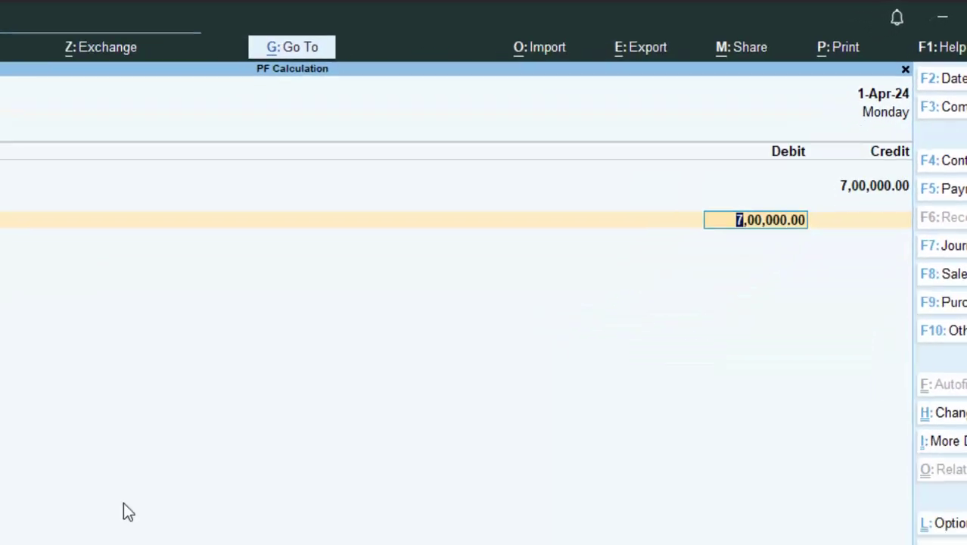
Debit Axis Bank 7,00,000, save Receipt No. 1, and quit to the Gateway of Tally.
key(Return)
key(Return)
key(Return)
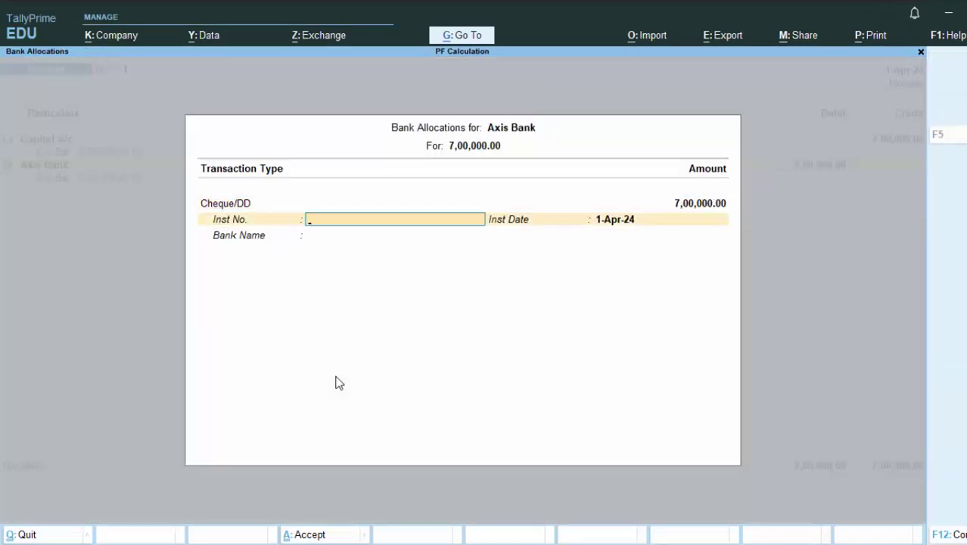
key(Return)
key(Return)
key(Return)
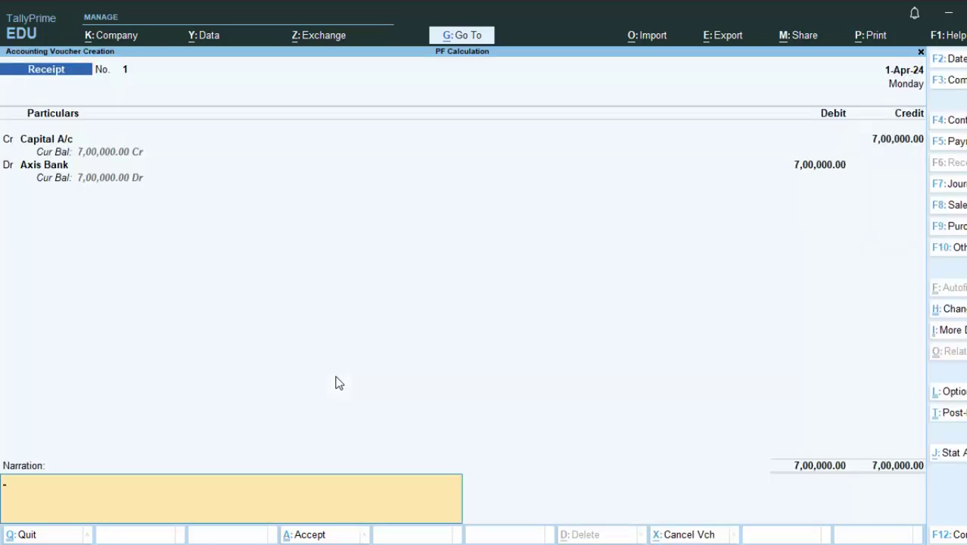
key(Return)
key(y)
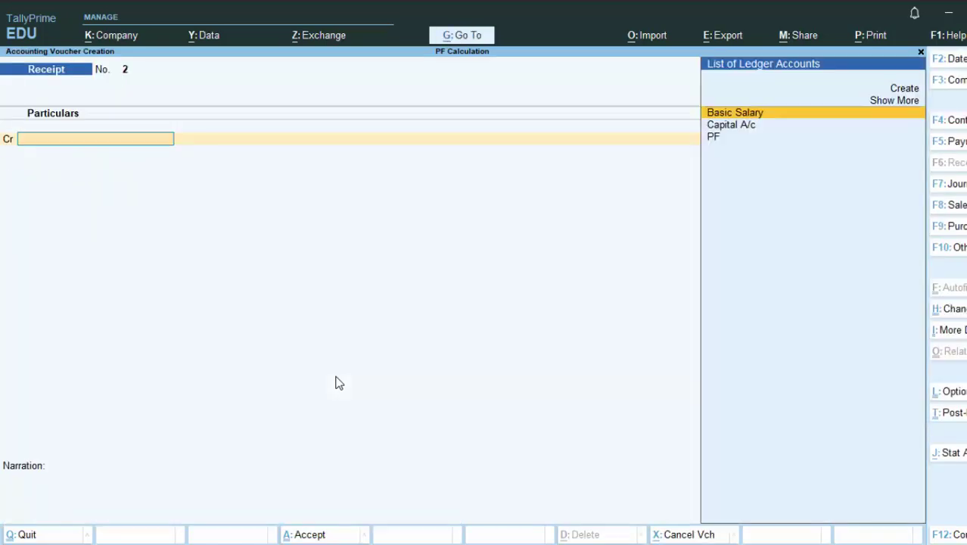
key(Escape)
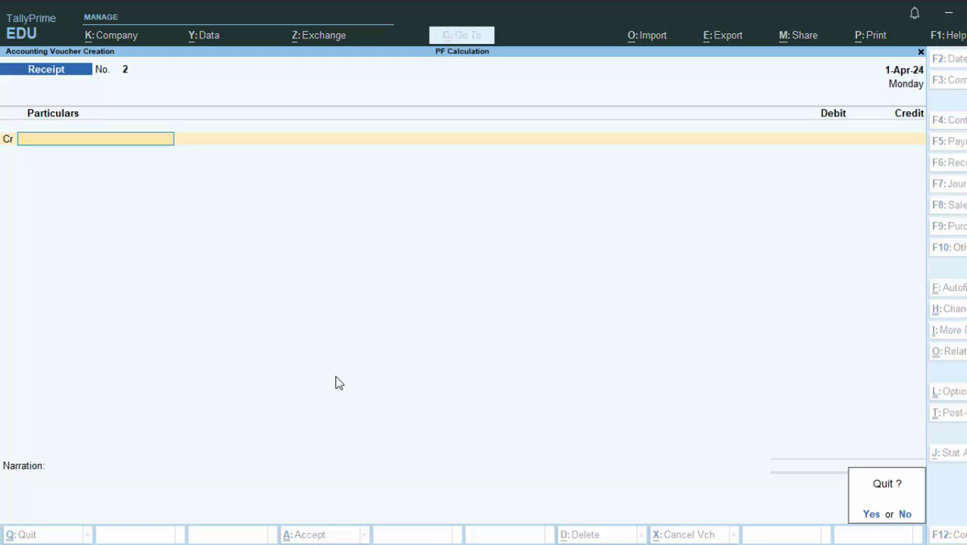
key(y)
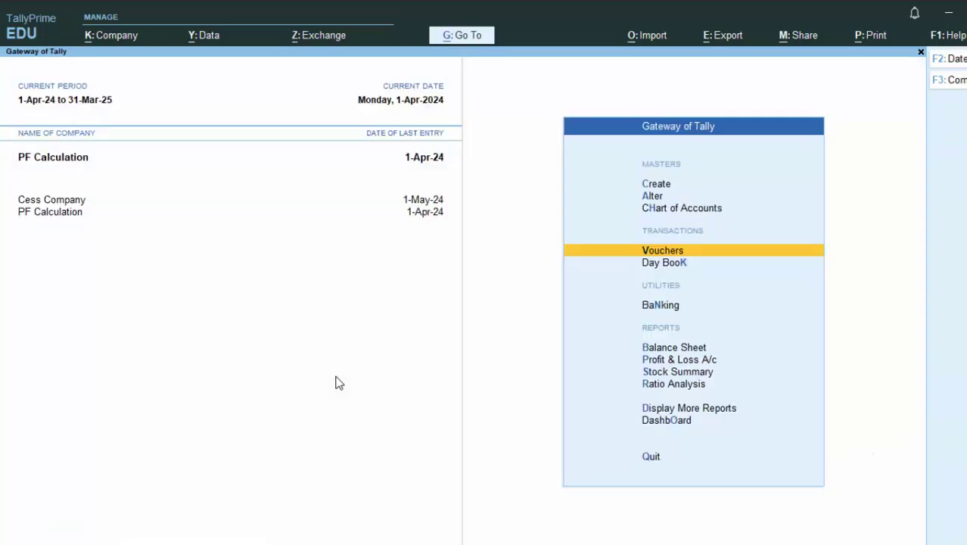
Save Attendance voucher No. 1 recording 6 days of Leave for the employee.
key(Return)
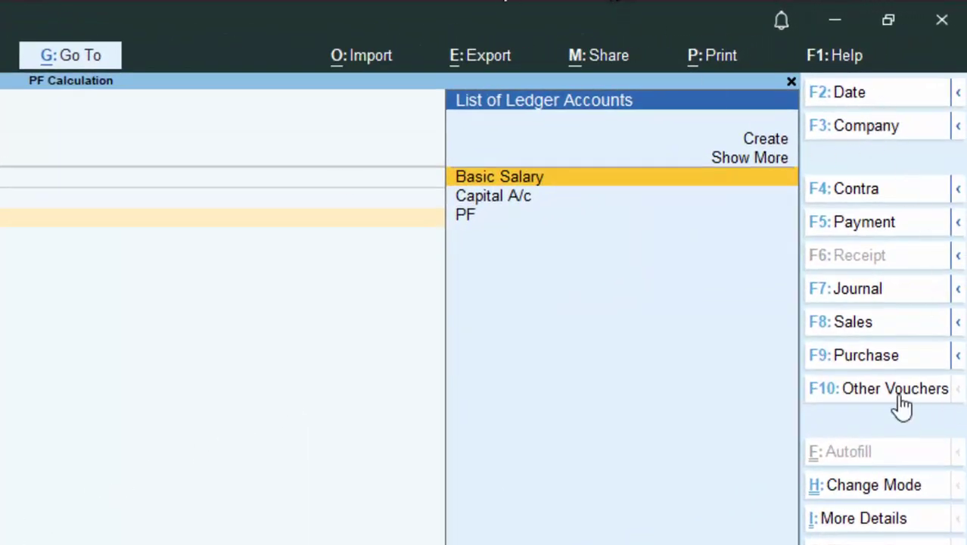
click(900, 396)
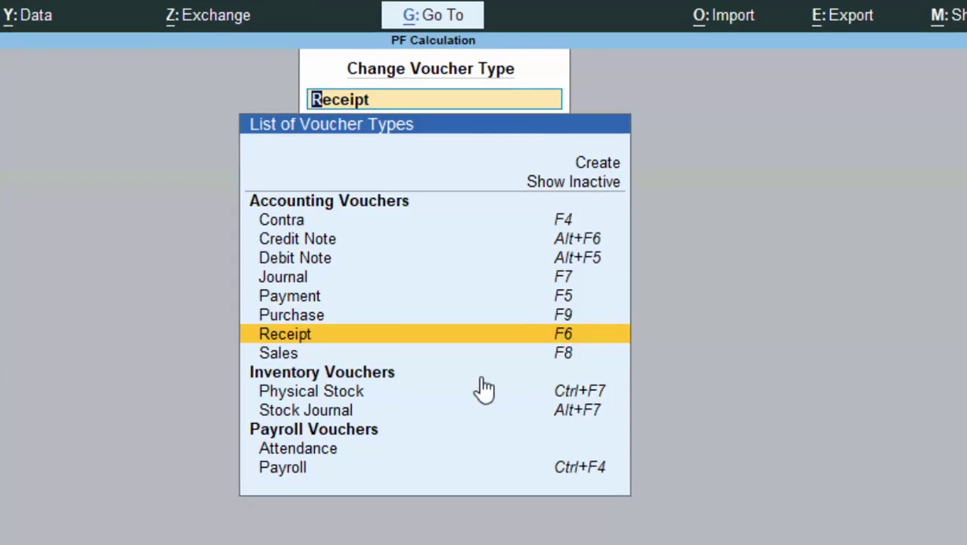
click(307, 452)
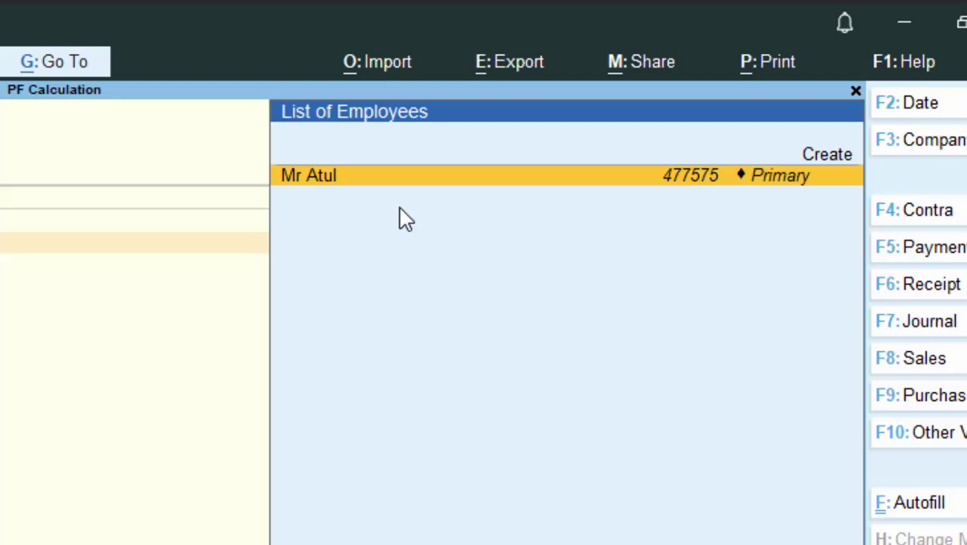
key(Return)
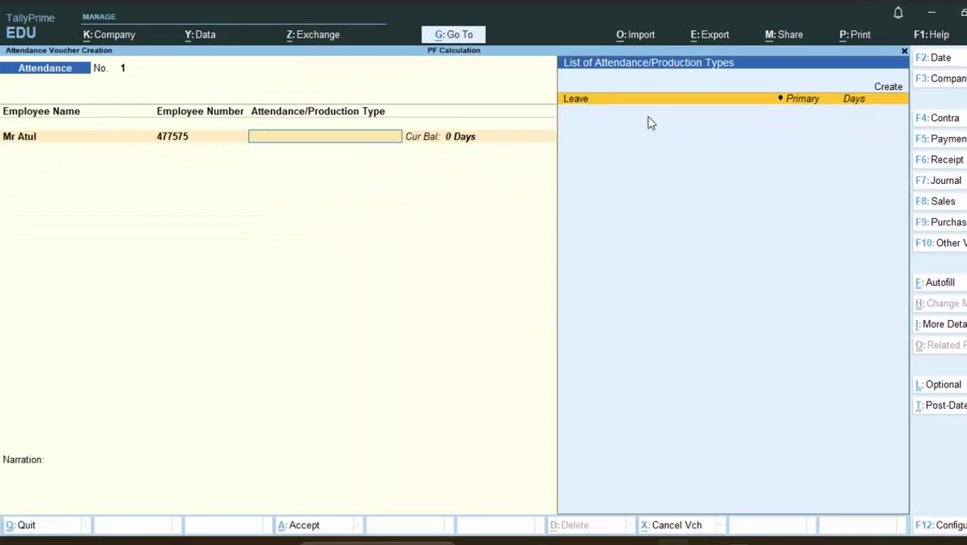
key(Return)
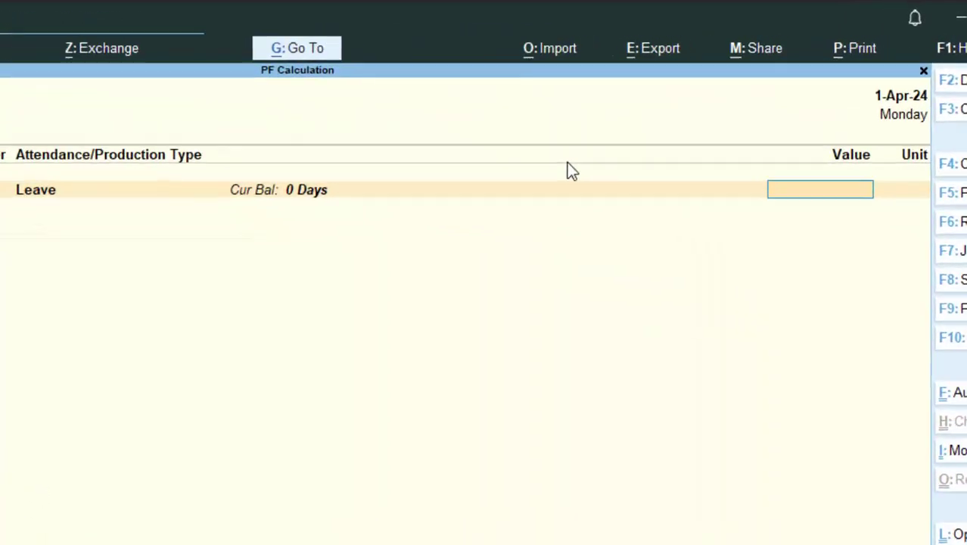
text(6)
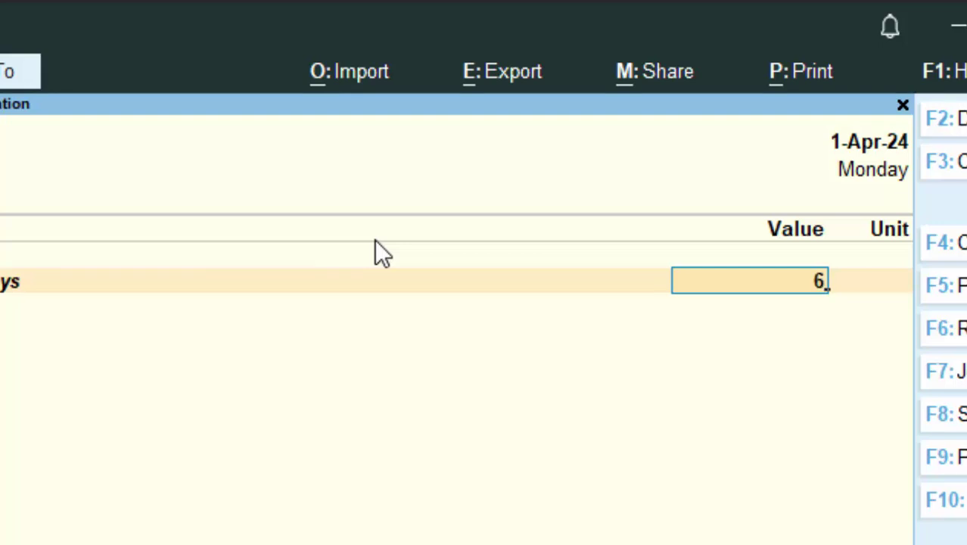
key(Return)
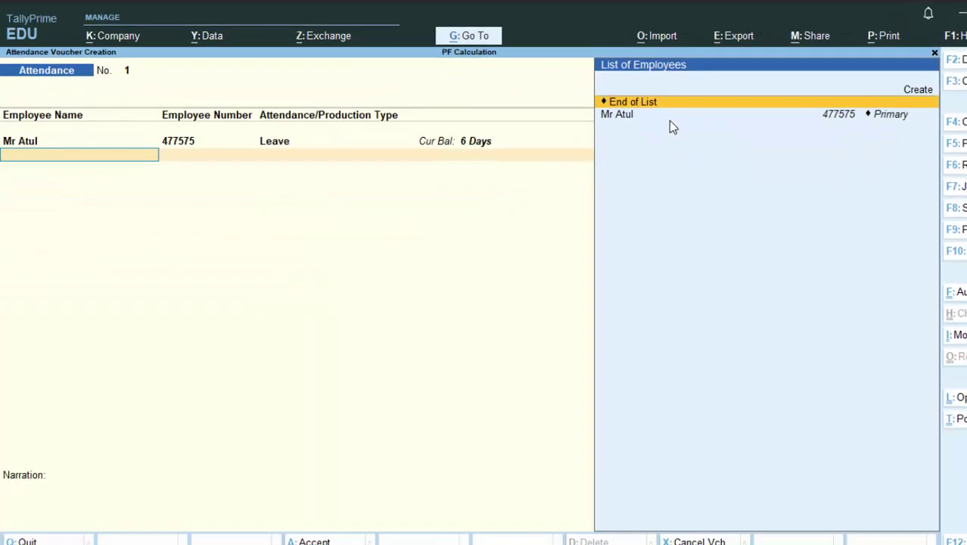
key(Return)
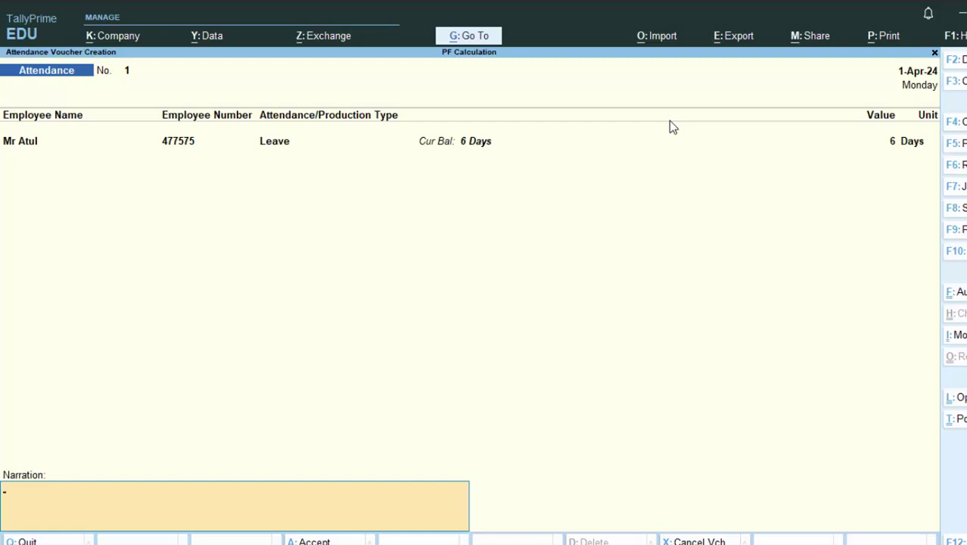
key(Return)
key(Return)
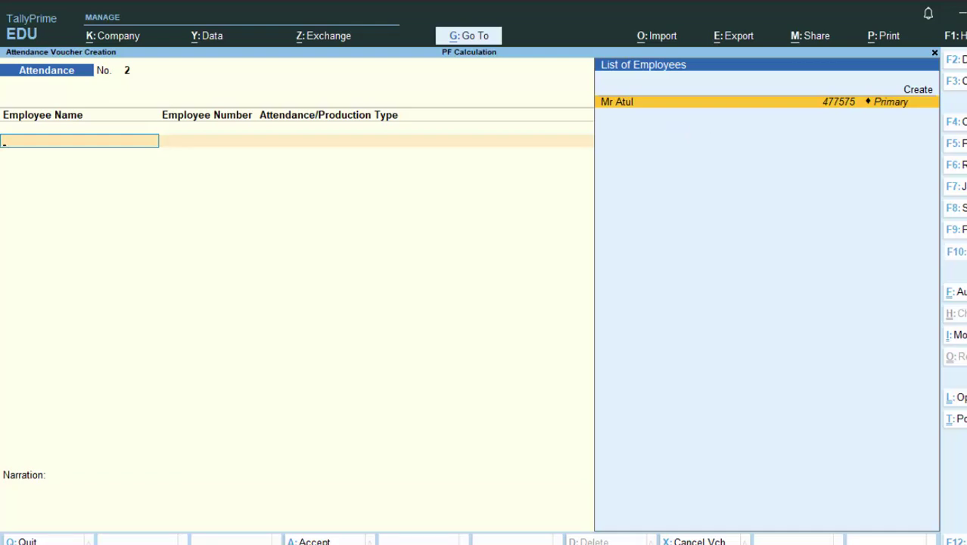
Switch to a Payroll voucher with Axis Bank as the account and add the employee.
click(956, 251)
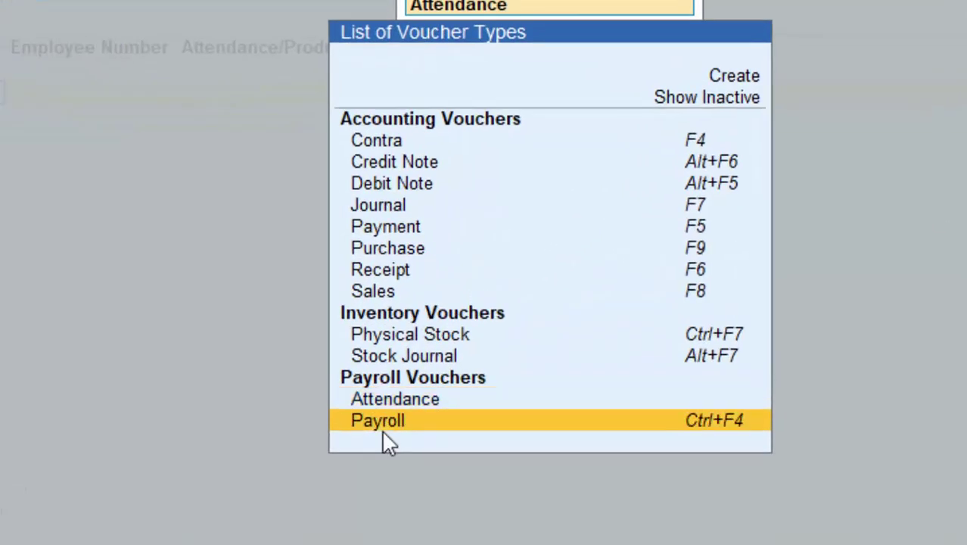
click(383, 430)
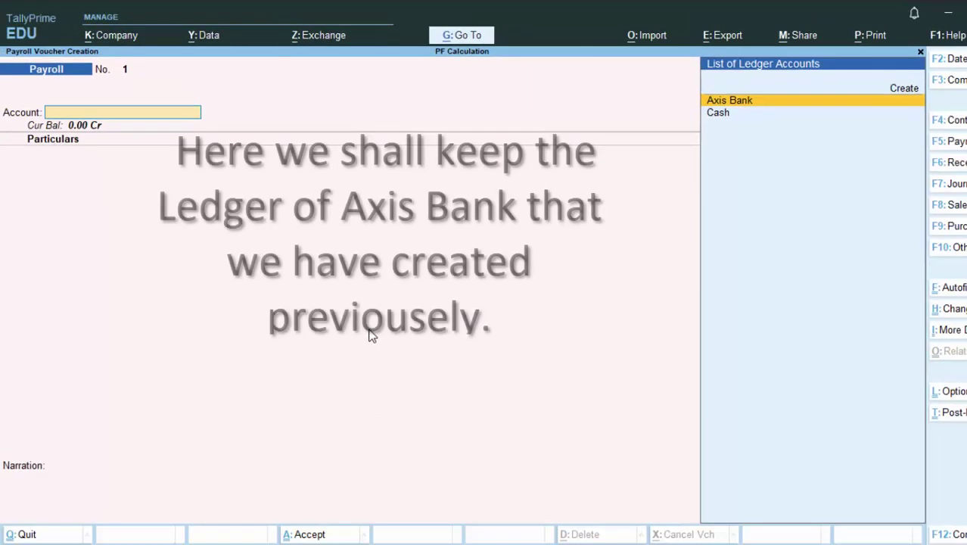
key(Return)
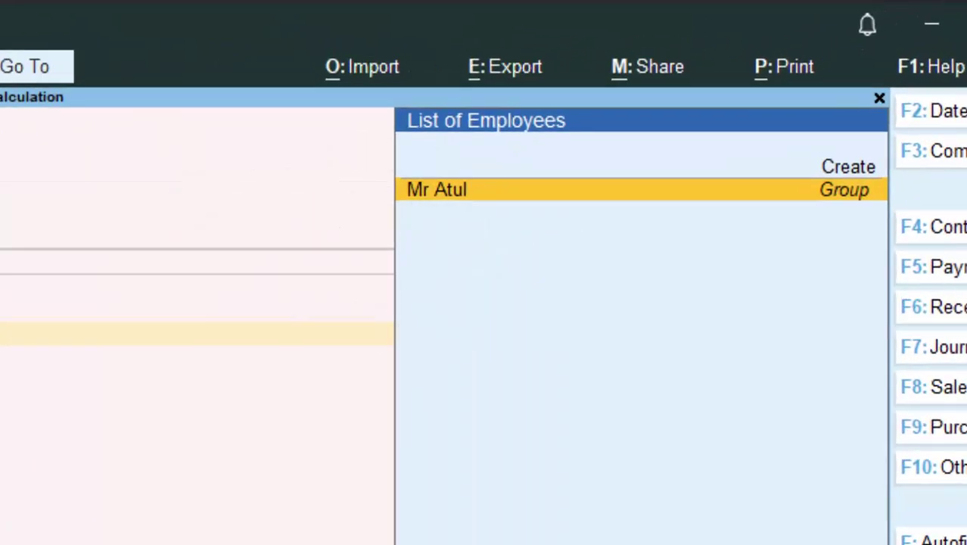
key(Return)
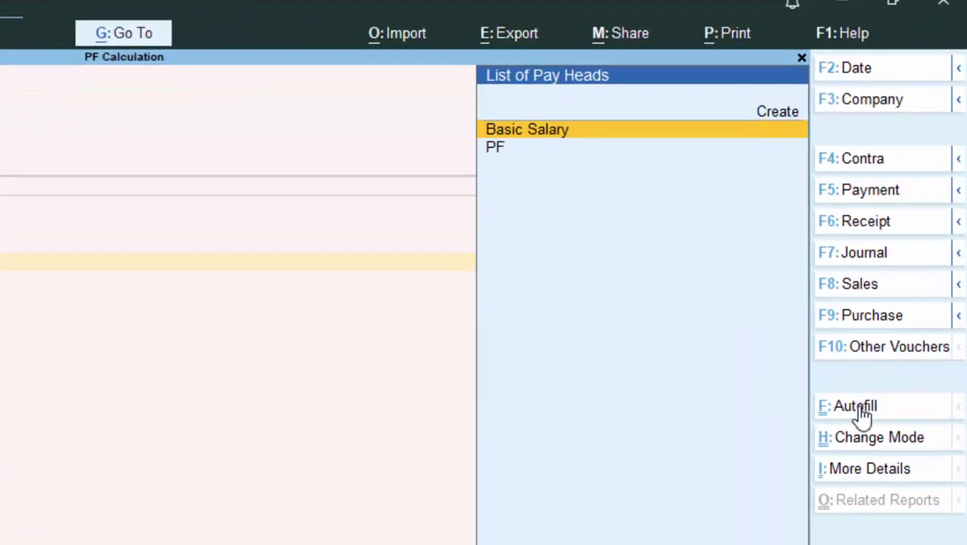
Set up Payroll Autofill for the Salary process ending 1-5-2024.
click(863, 415)
key(Return)
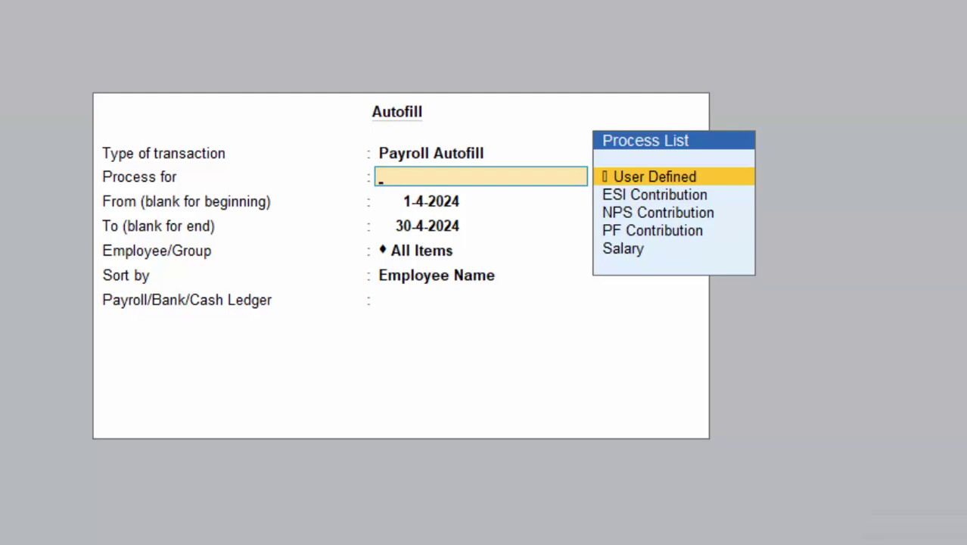
key(Down)
key(Down)
key(Down)
key(Down)
key(Return)
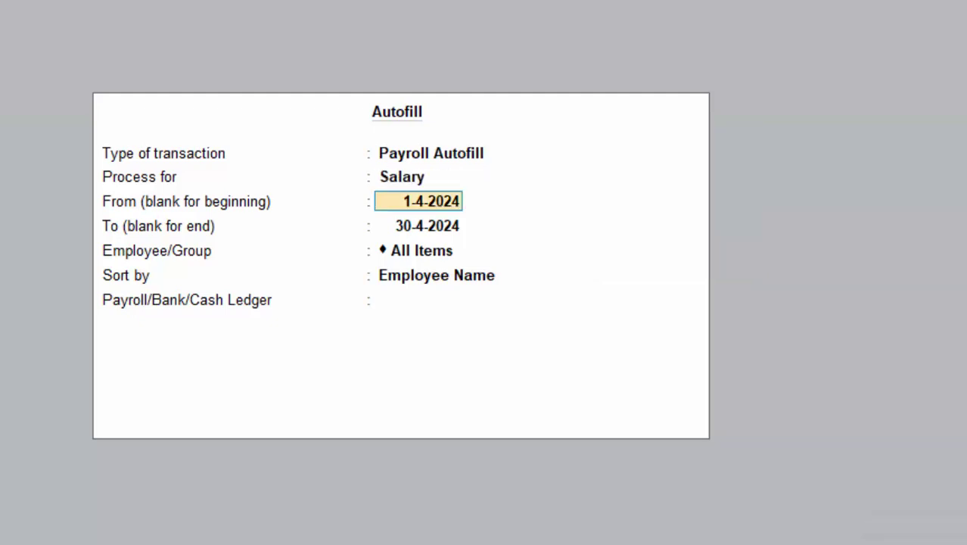
key(Return)
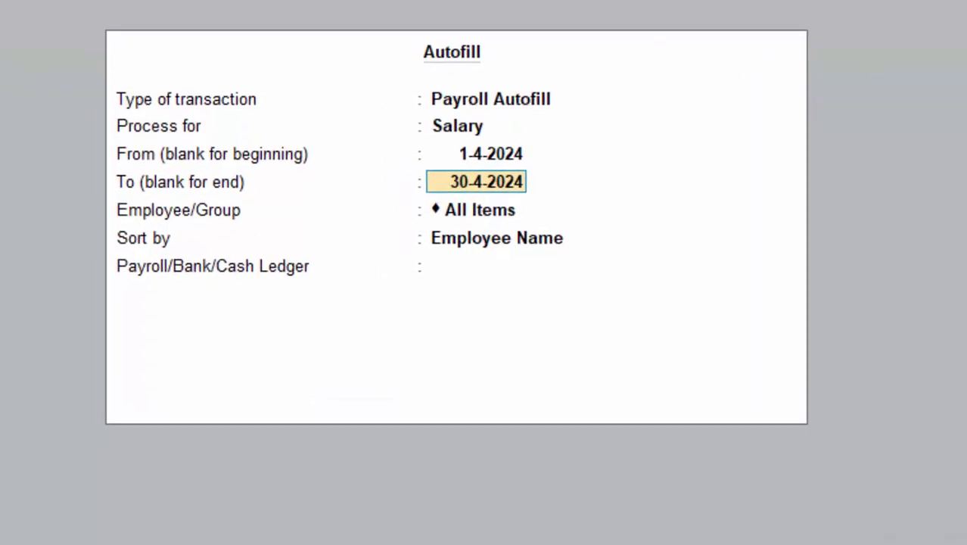
text(1)
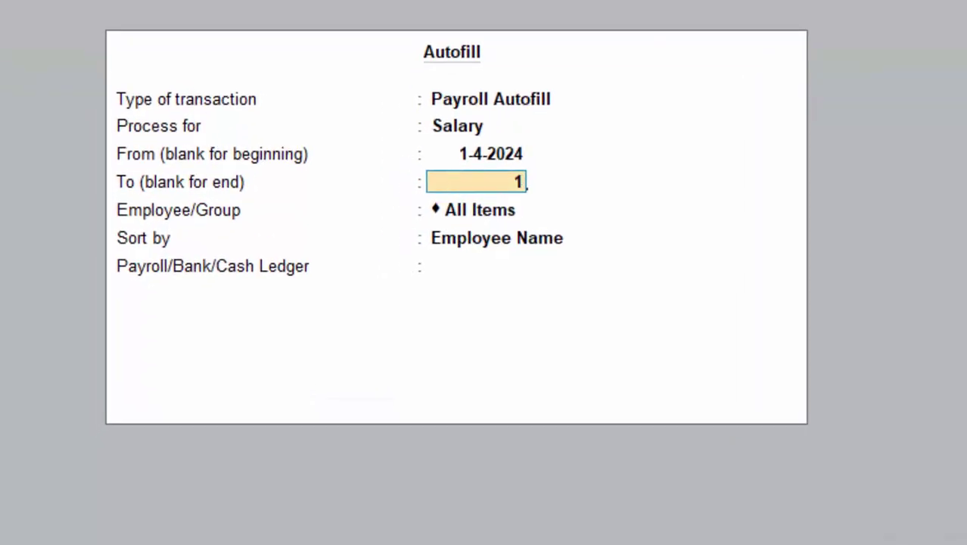
text(-5-24)
key(Return)
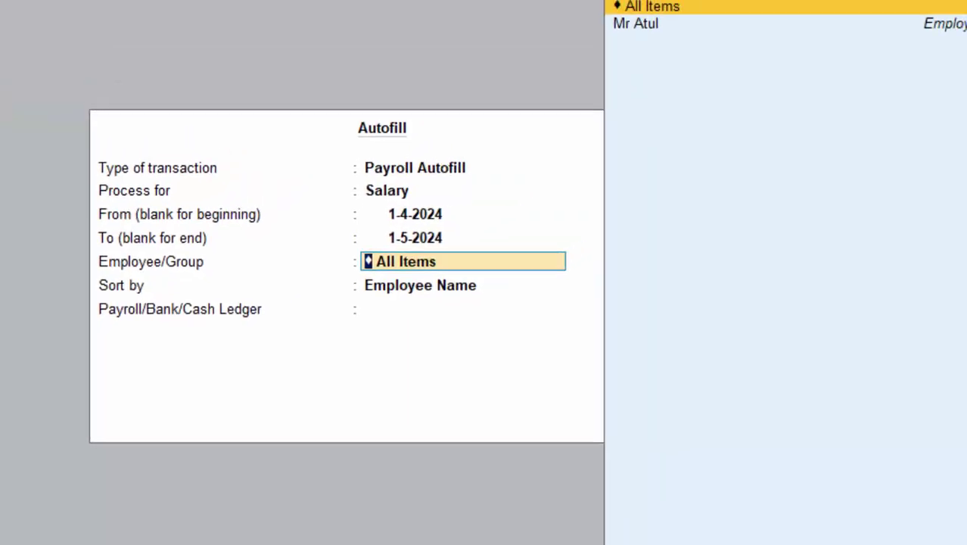
Select the employee, accept the bank allocation, and save the 18,806.45 payroll voucher.
key(Down)
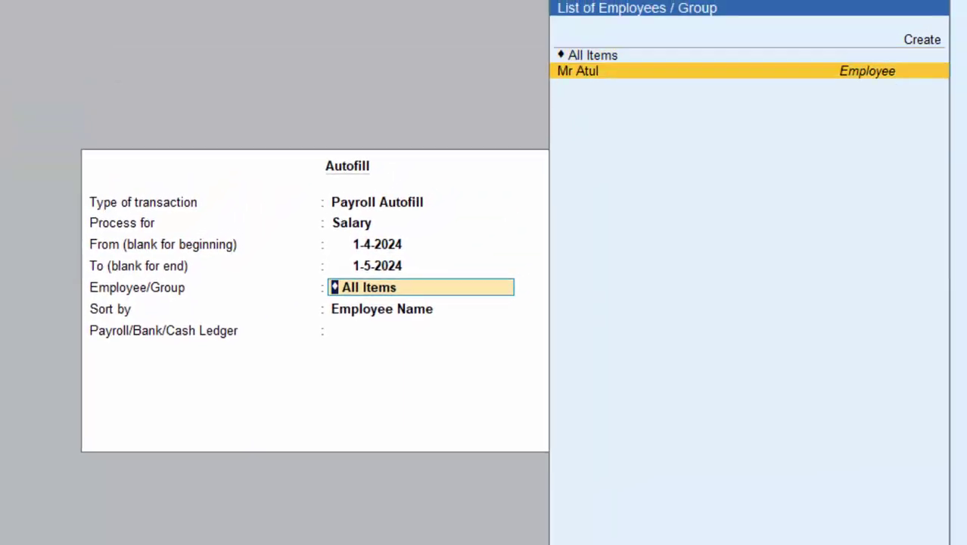
key(Return)
key(Return)
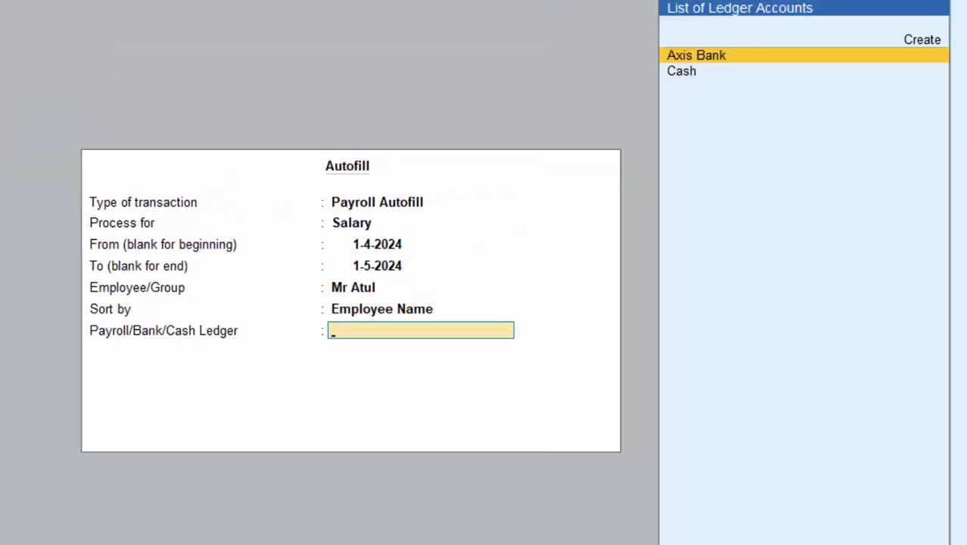
key(Return)
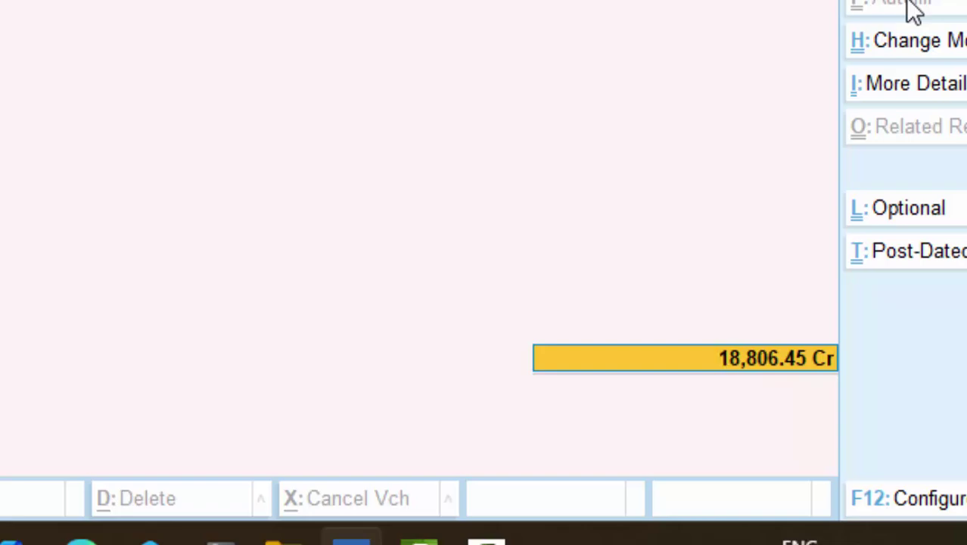
key(Return)
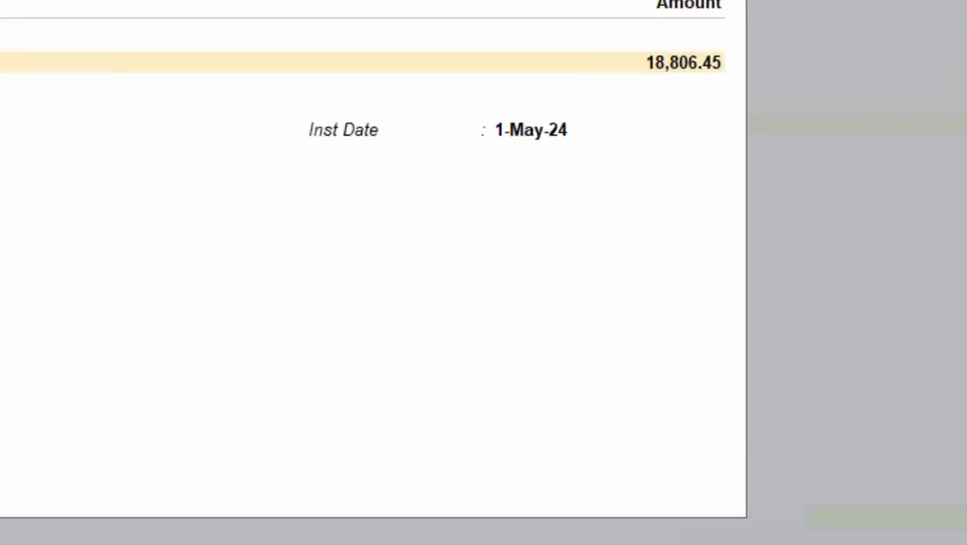
key(Return)
key(Return)
key(Return)
key(Return)
key(Return)
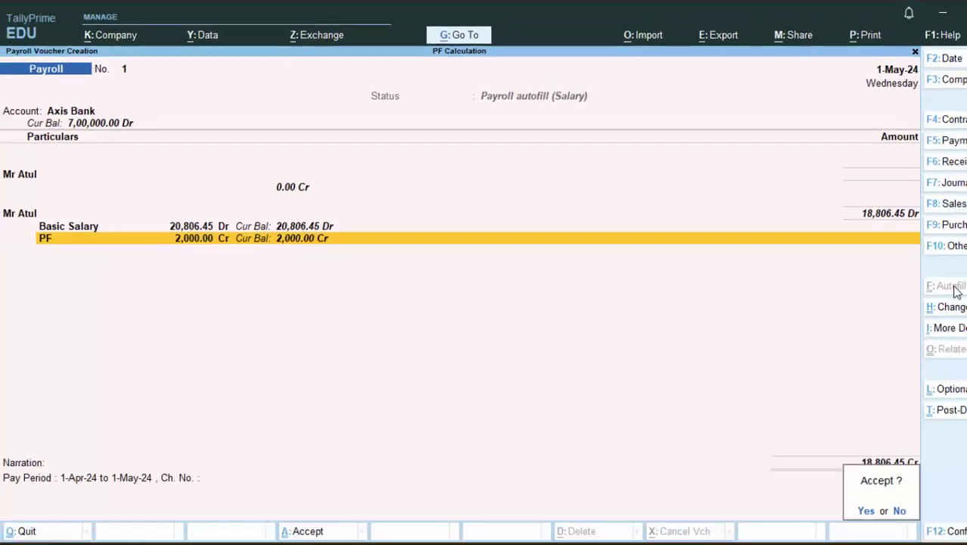
key(Return)
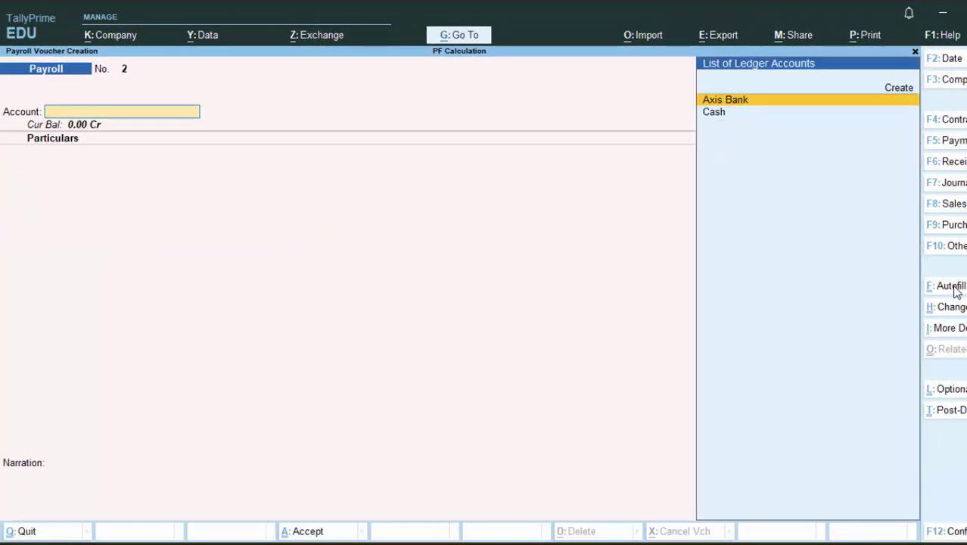
Show the employee's May-2024 Pay Slip: Basic Salary 20,806.45, PF 2,000.00, net 18,806.45.
key(Escape)
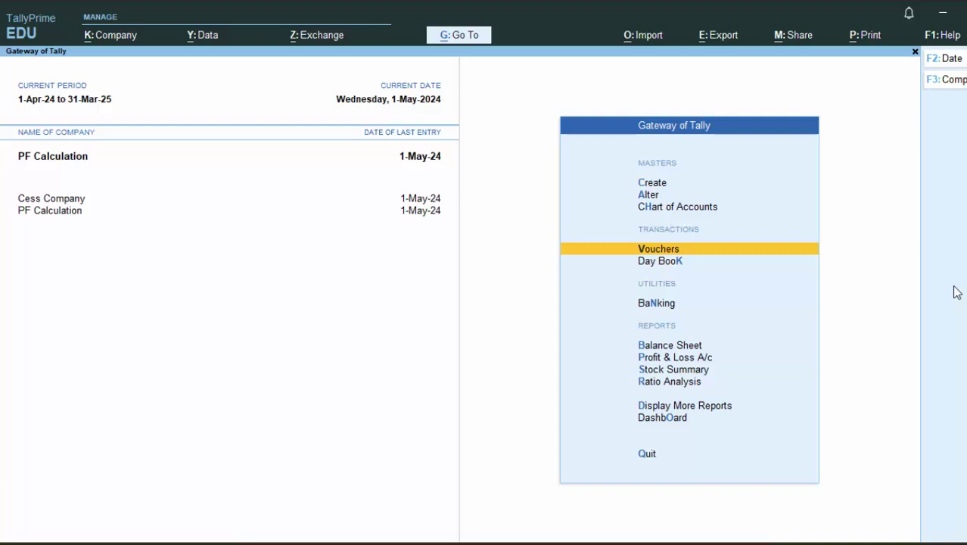
key(d)
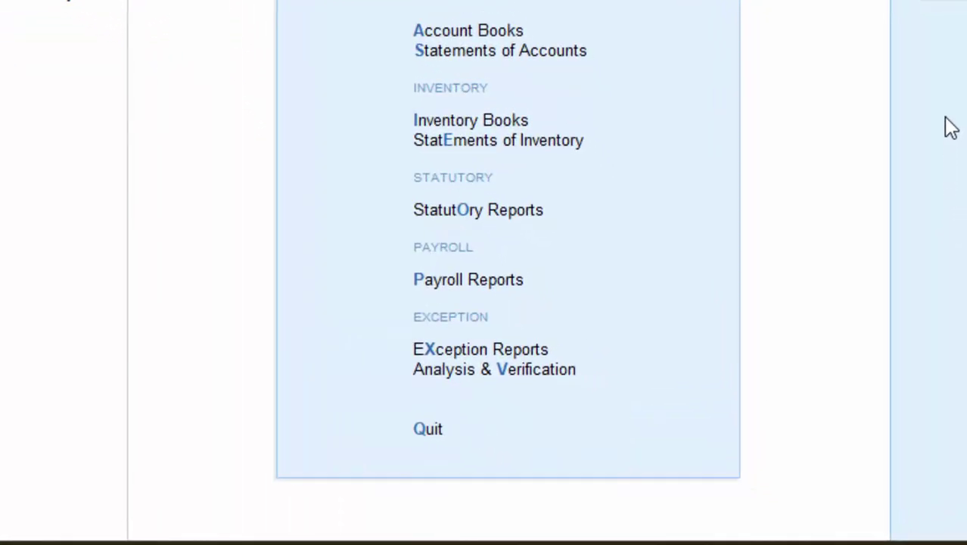
key(p)
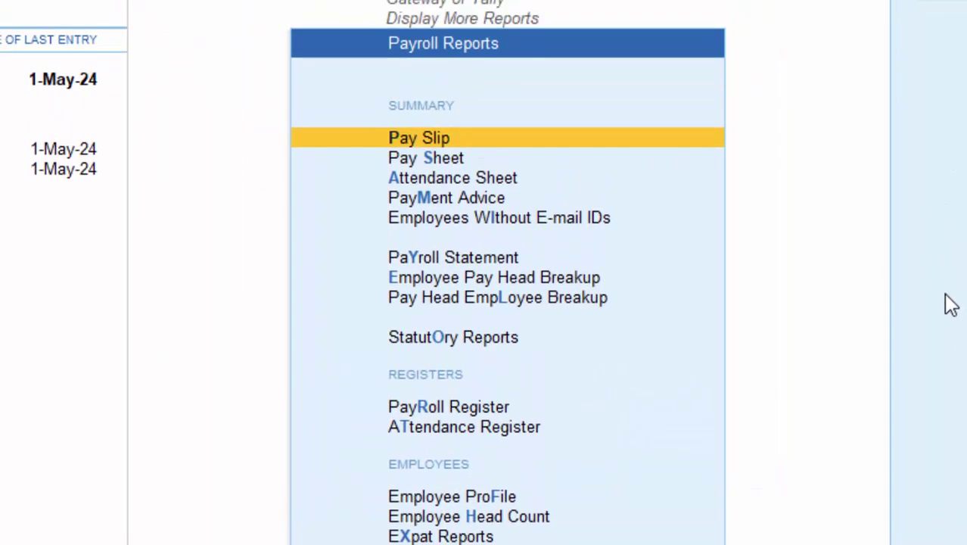
key(Return)
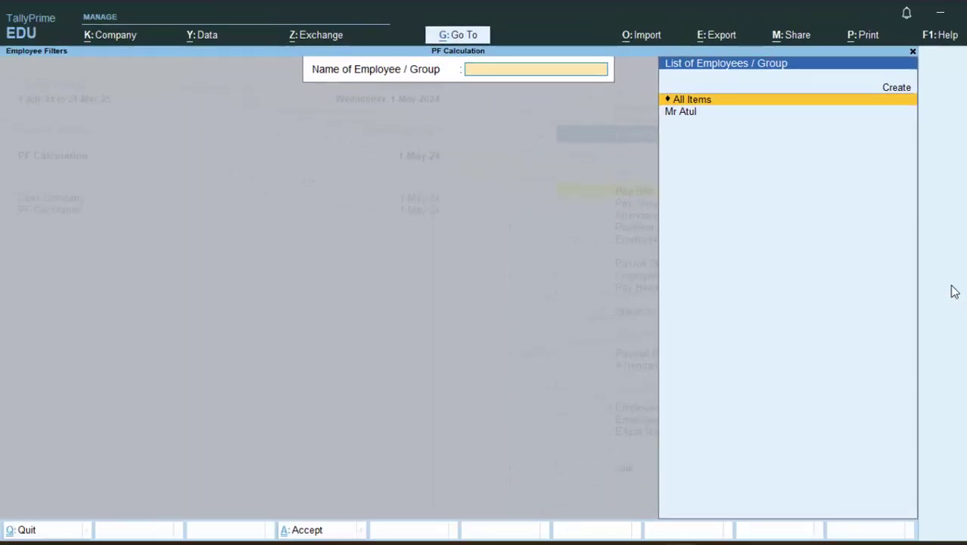
key(Down)
key(Return)
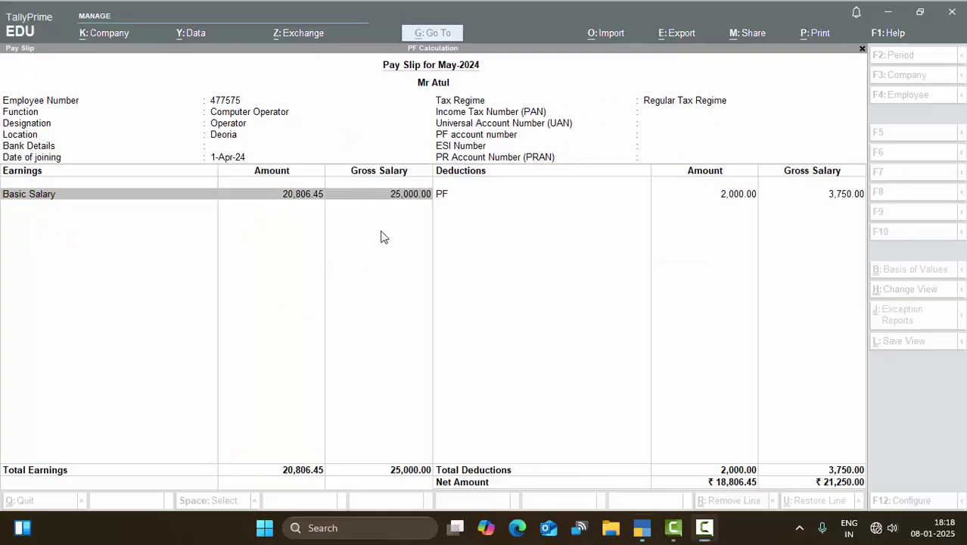
click(381, 233)
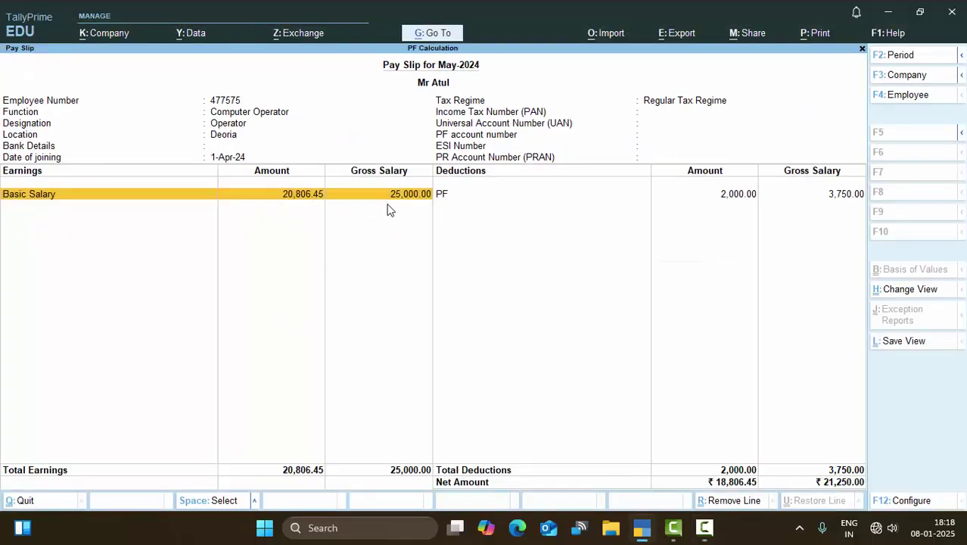